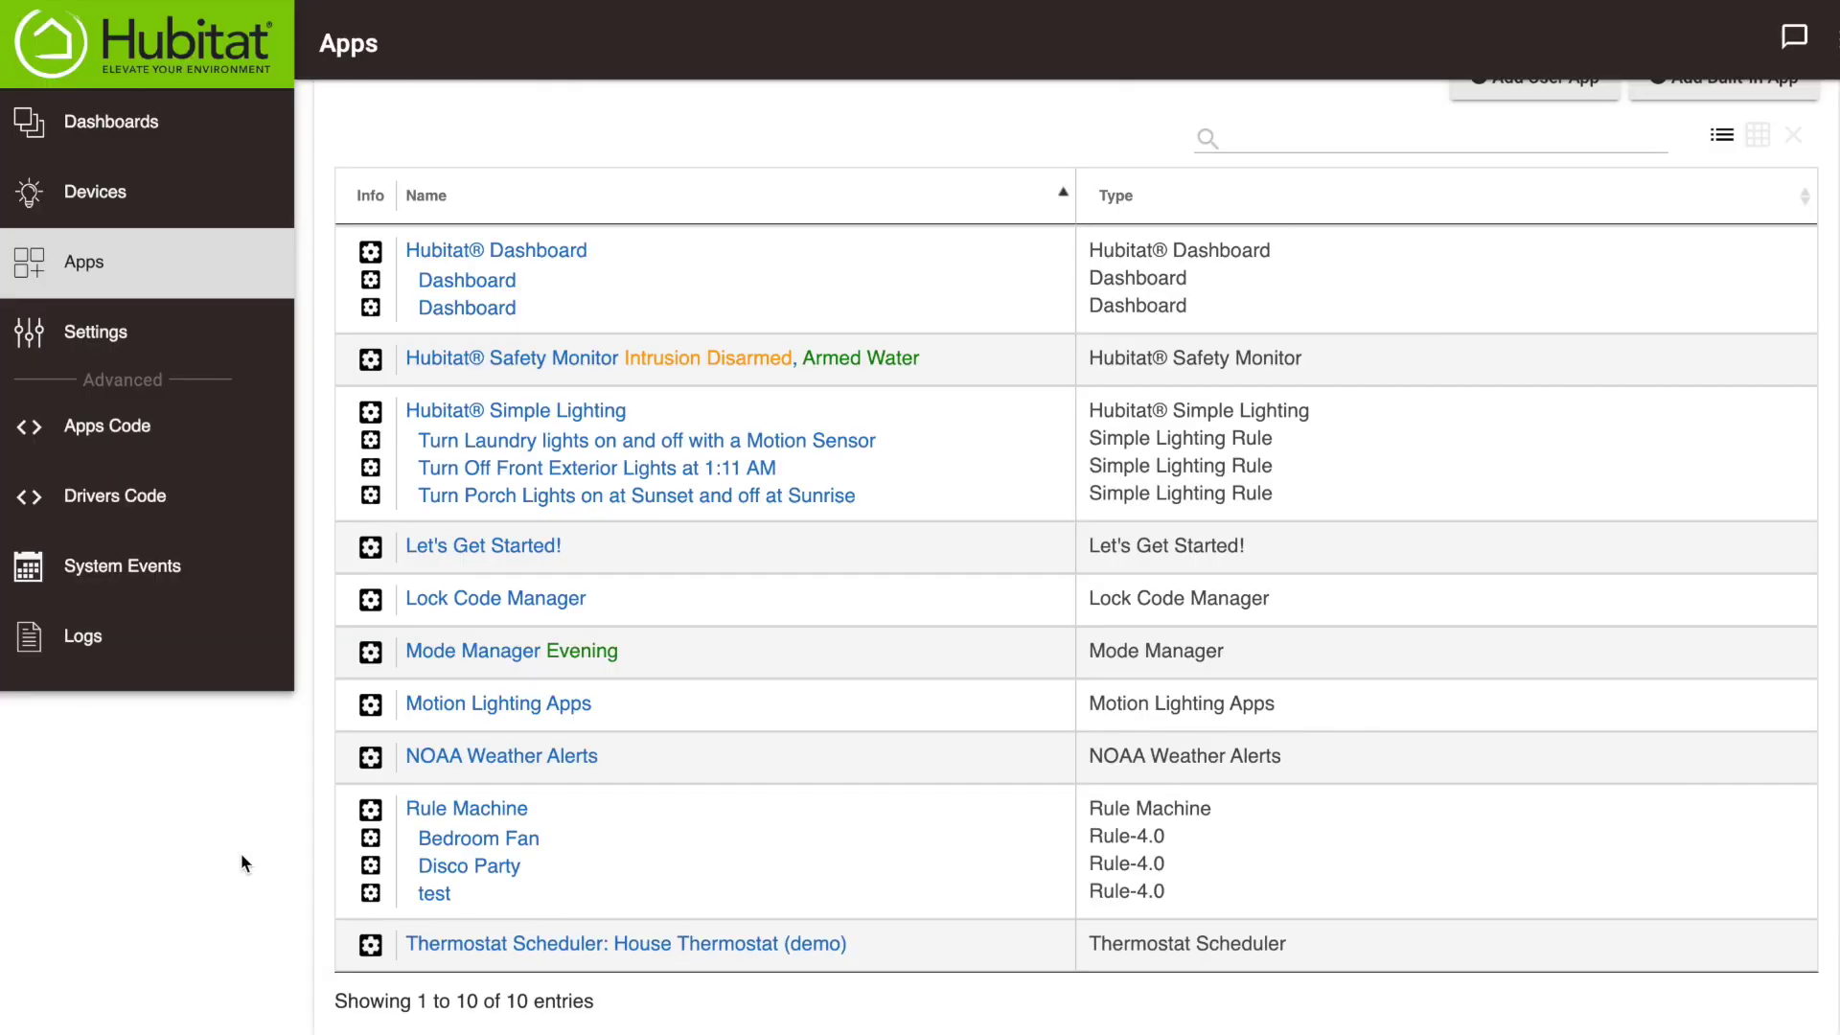
- Create a new Rule Machine rule named 'Man Cave Fan'
click(441, 811)
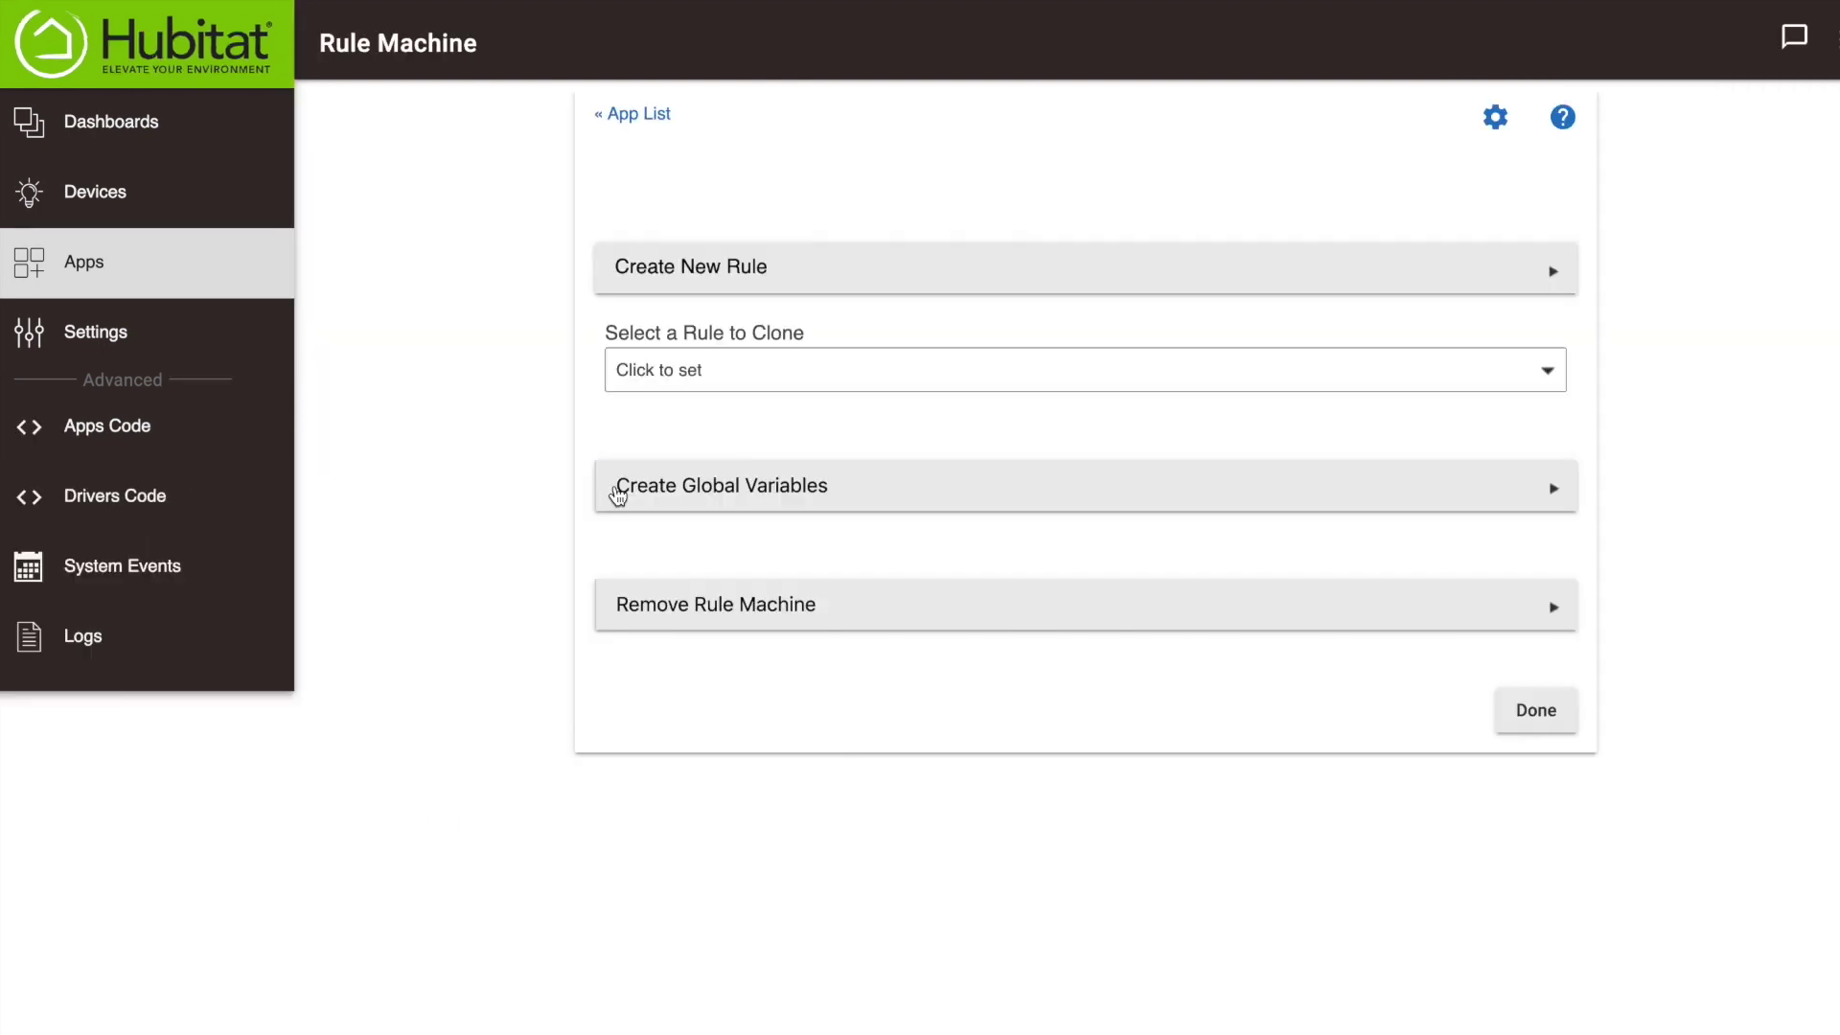
click(714, 283)
click(696, 400)
text(Man Cave Fan)
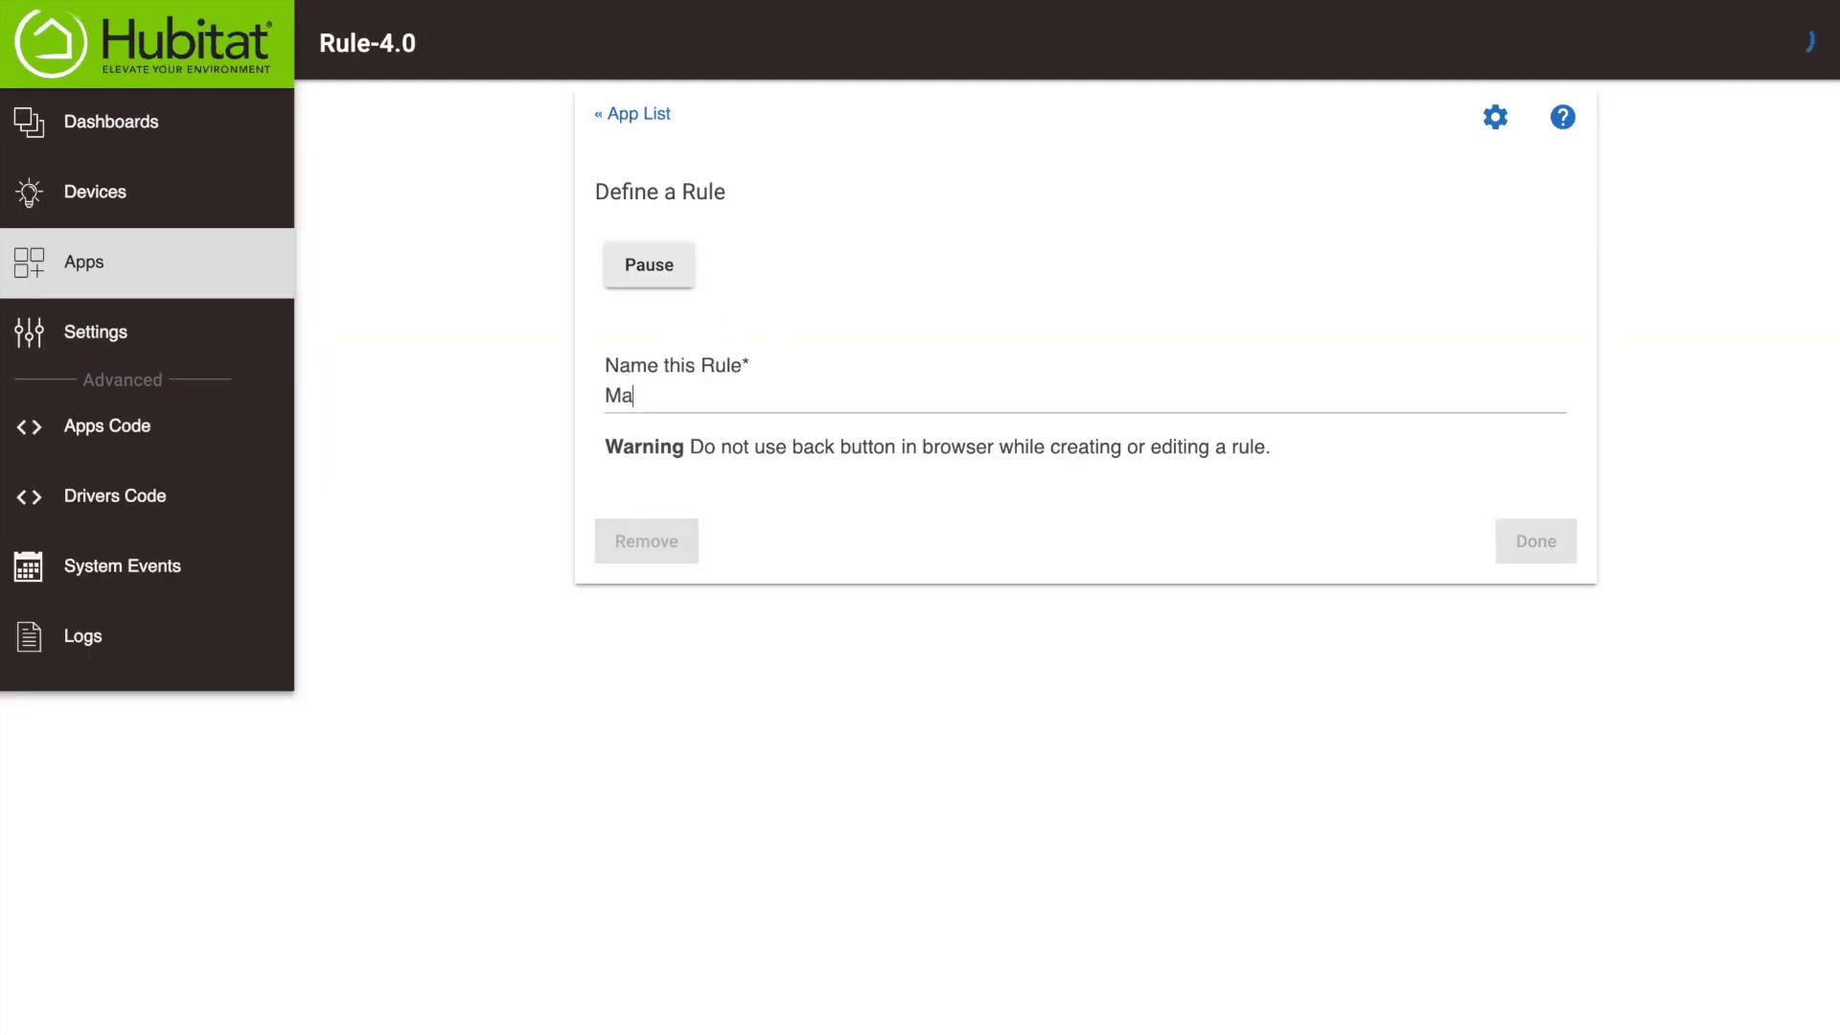
click(1058, 496)
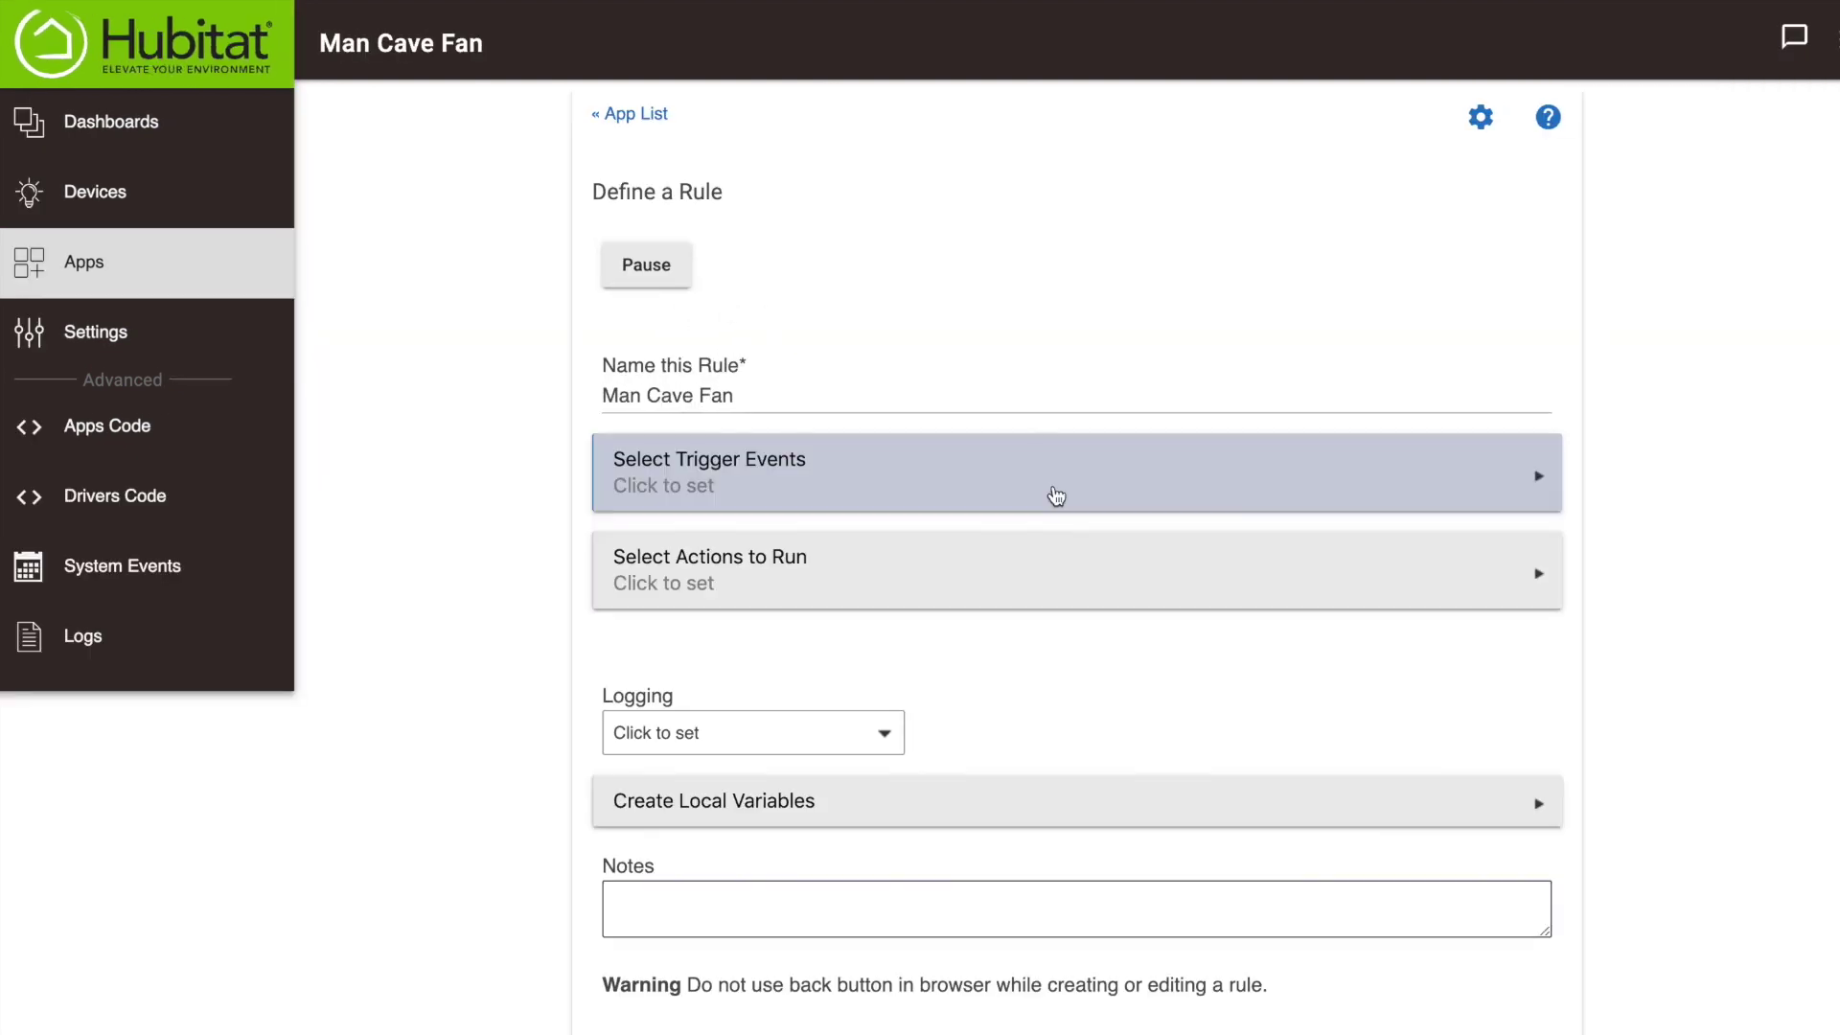
- Add a Temperature trigger on the man cave temp and Outdoor temp sensors
click(839, 473)
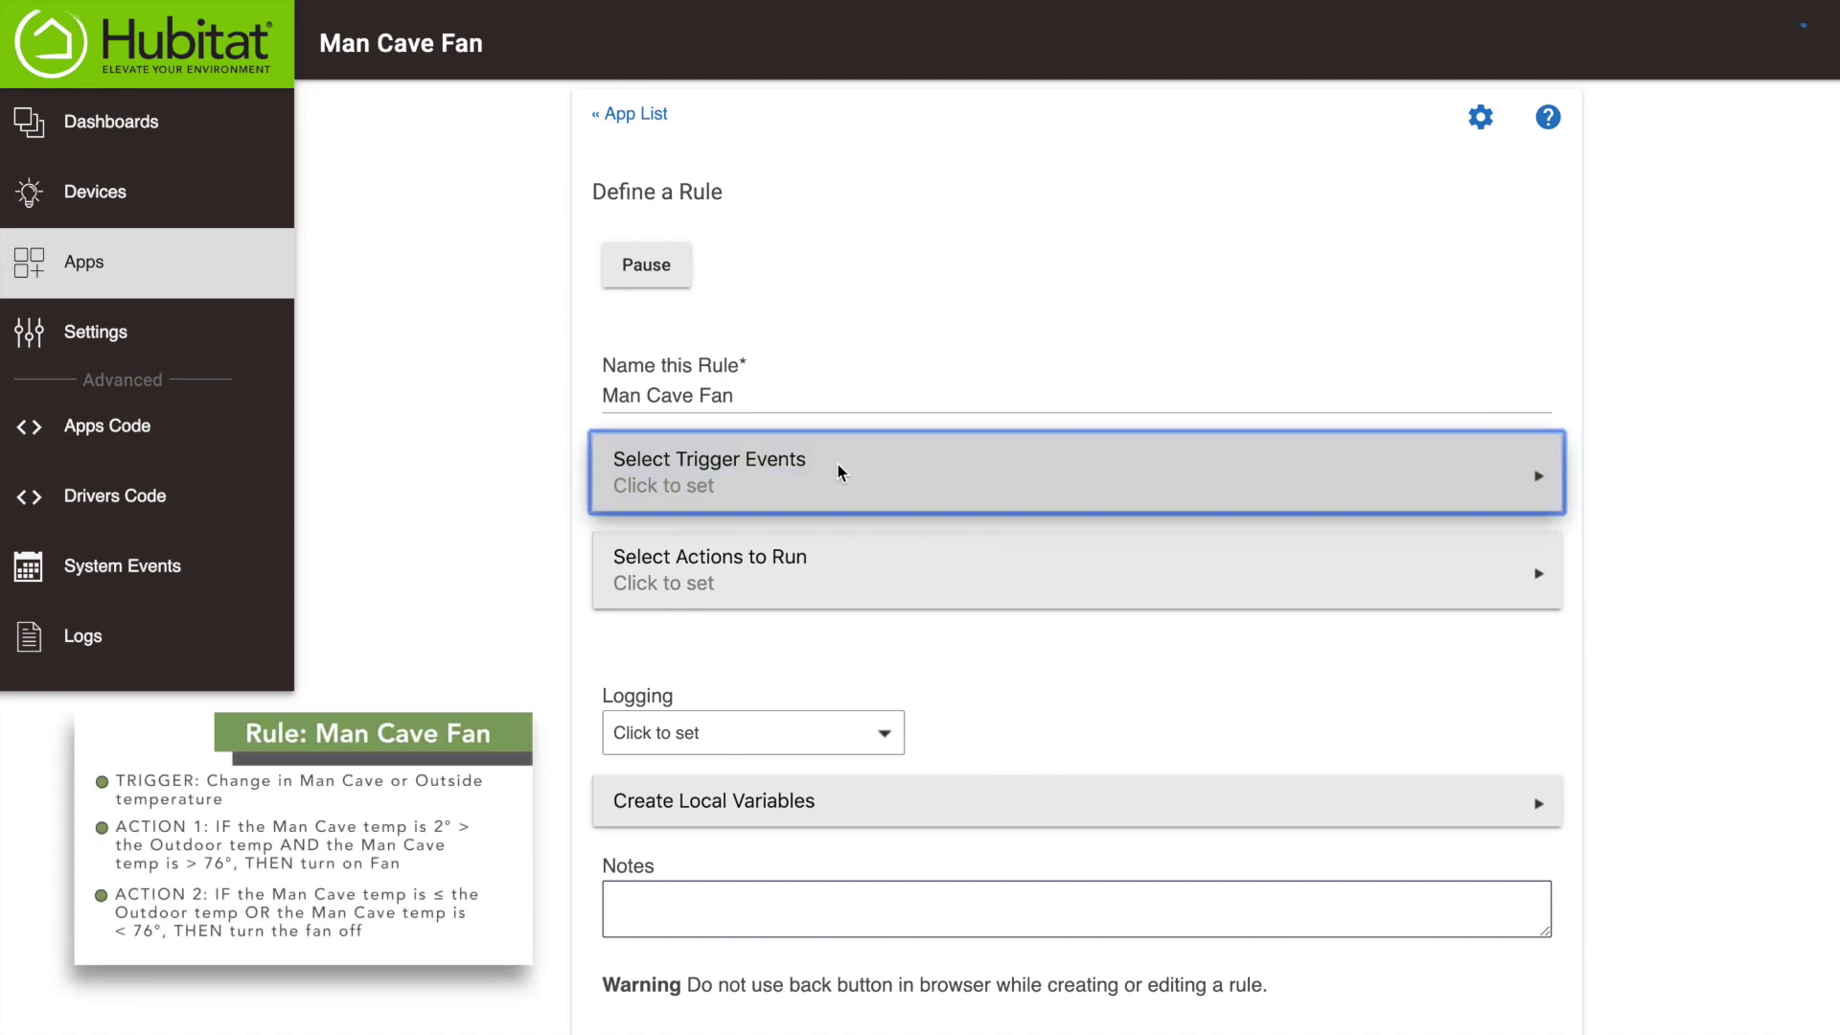
click(781, 324)
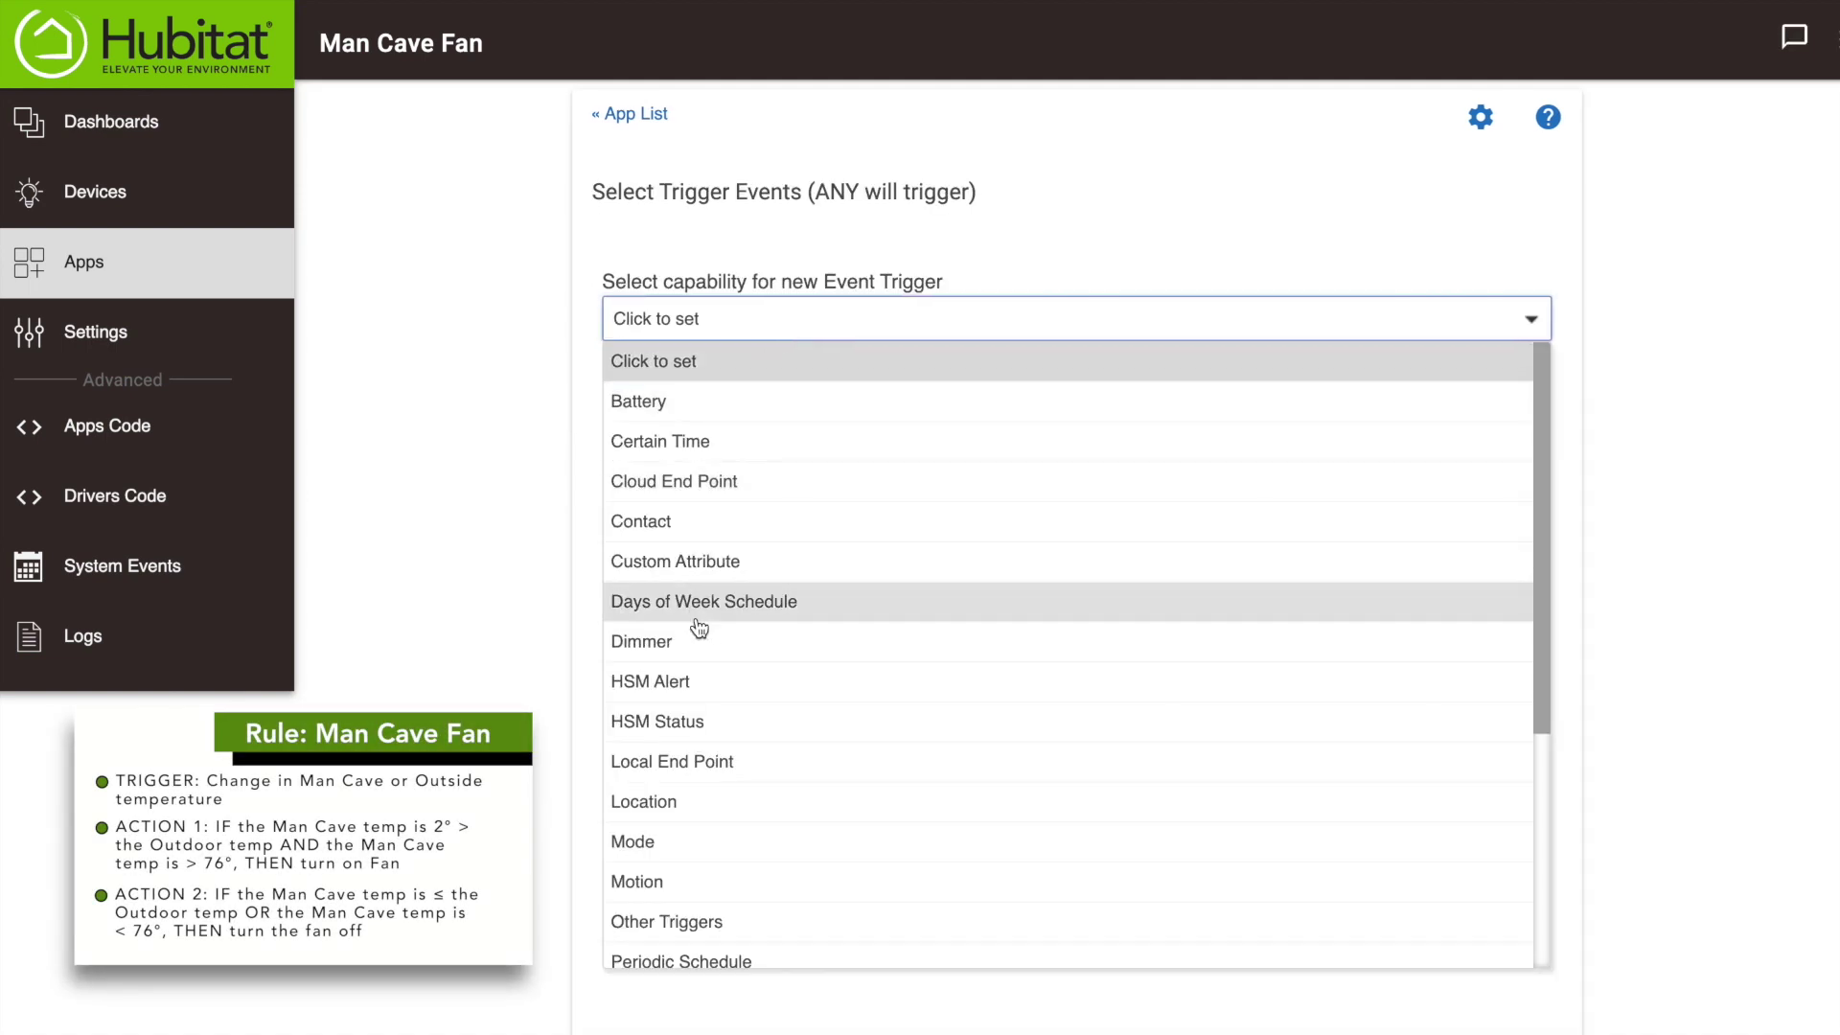
scroll(710, 731, down, 5)
click(686, 907)
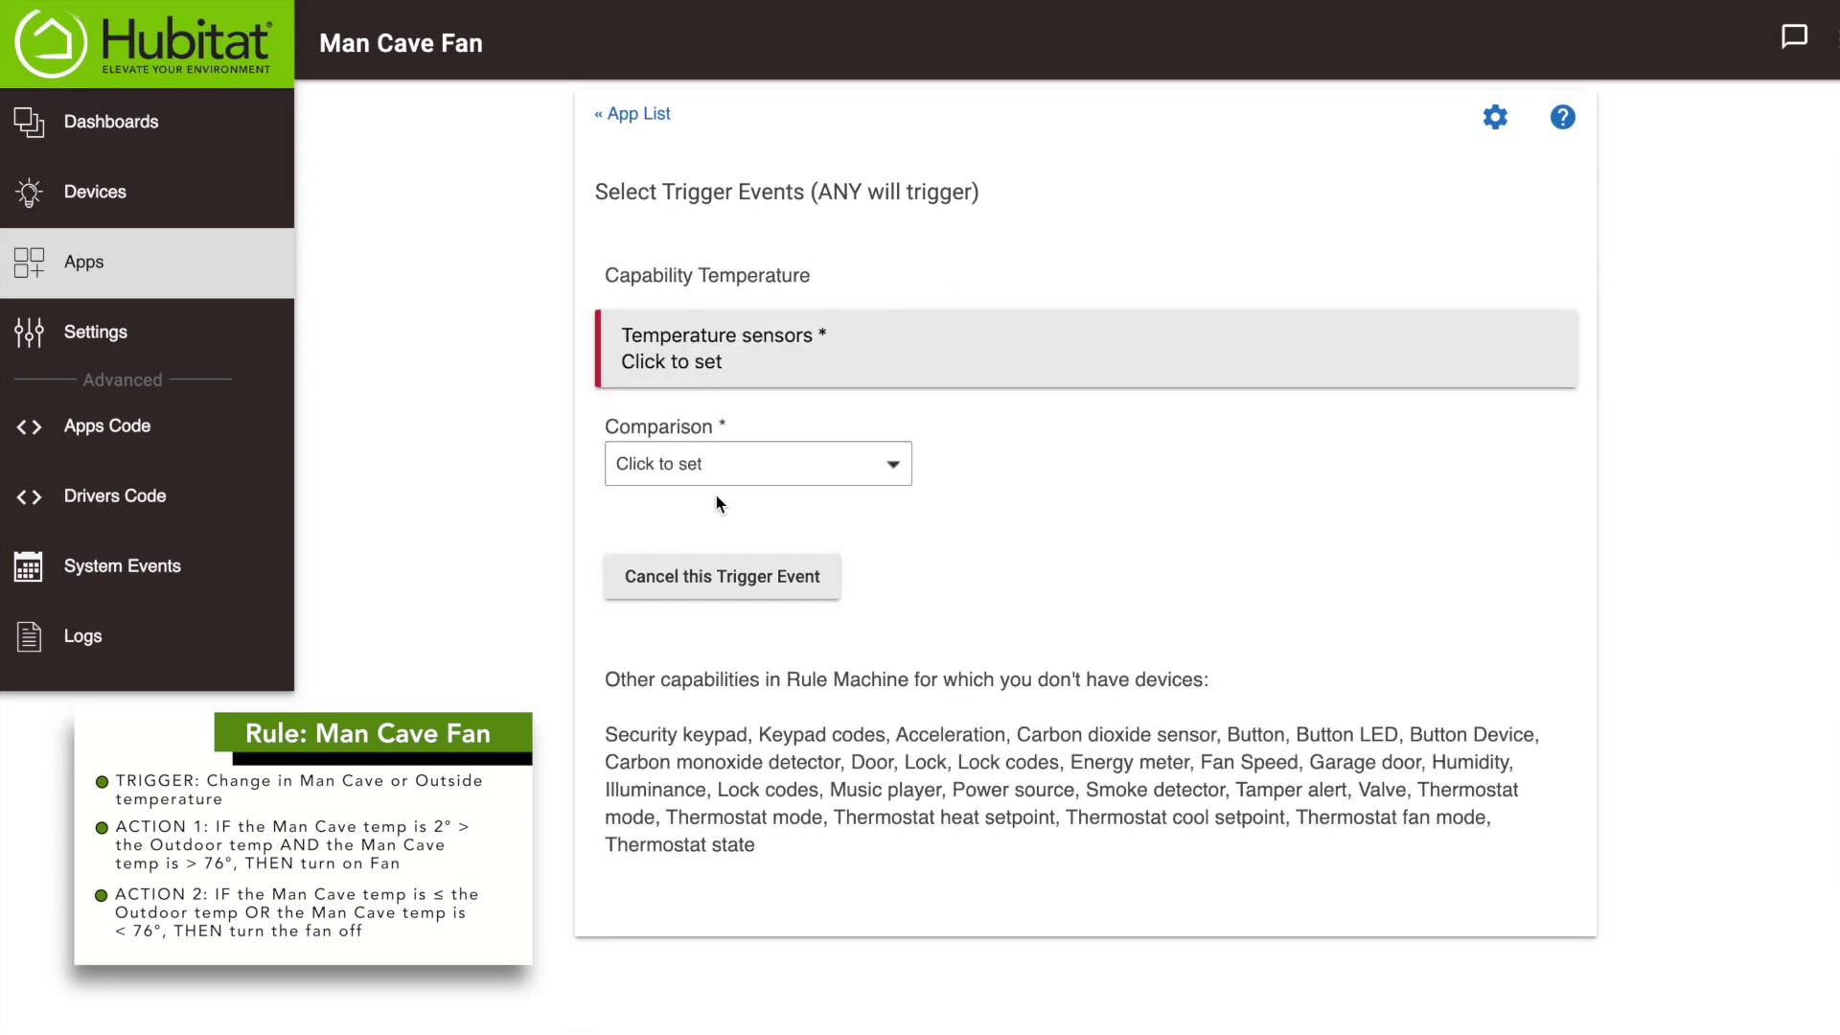
click(751, 364)
click(614, 444)
click(614, 474)
click(1495, 554)
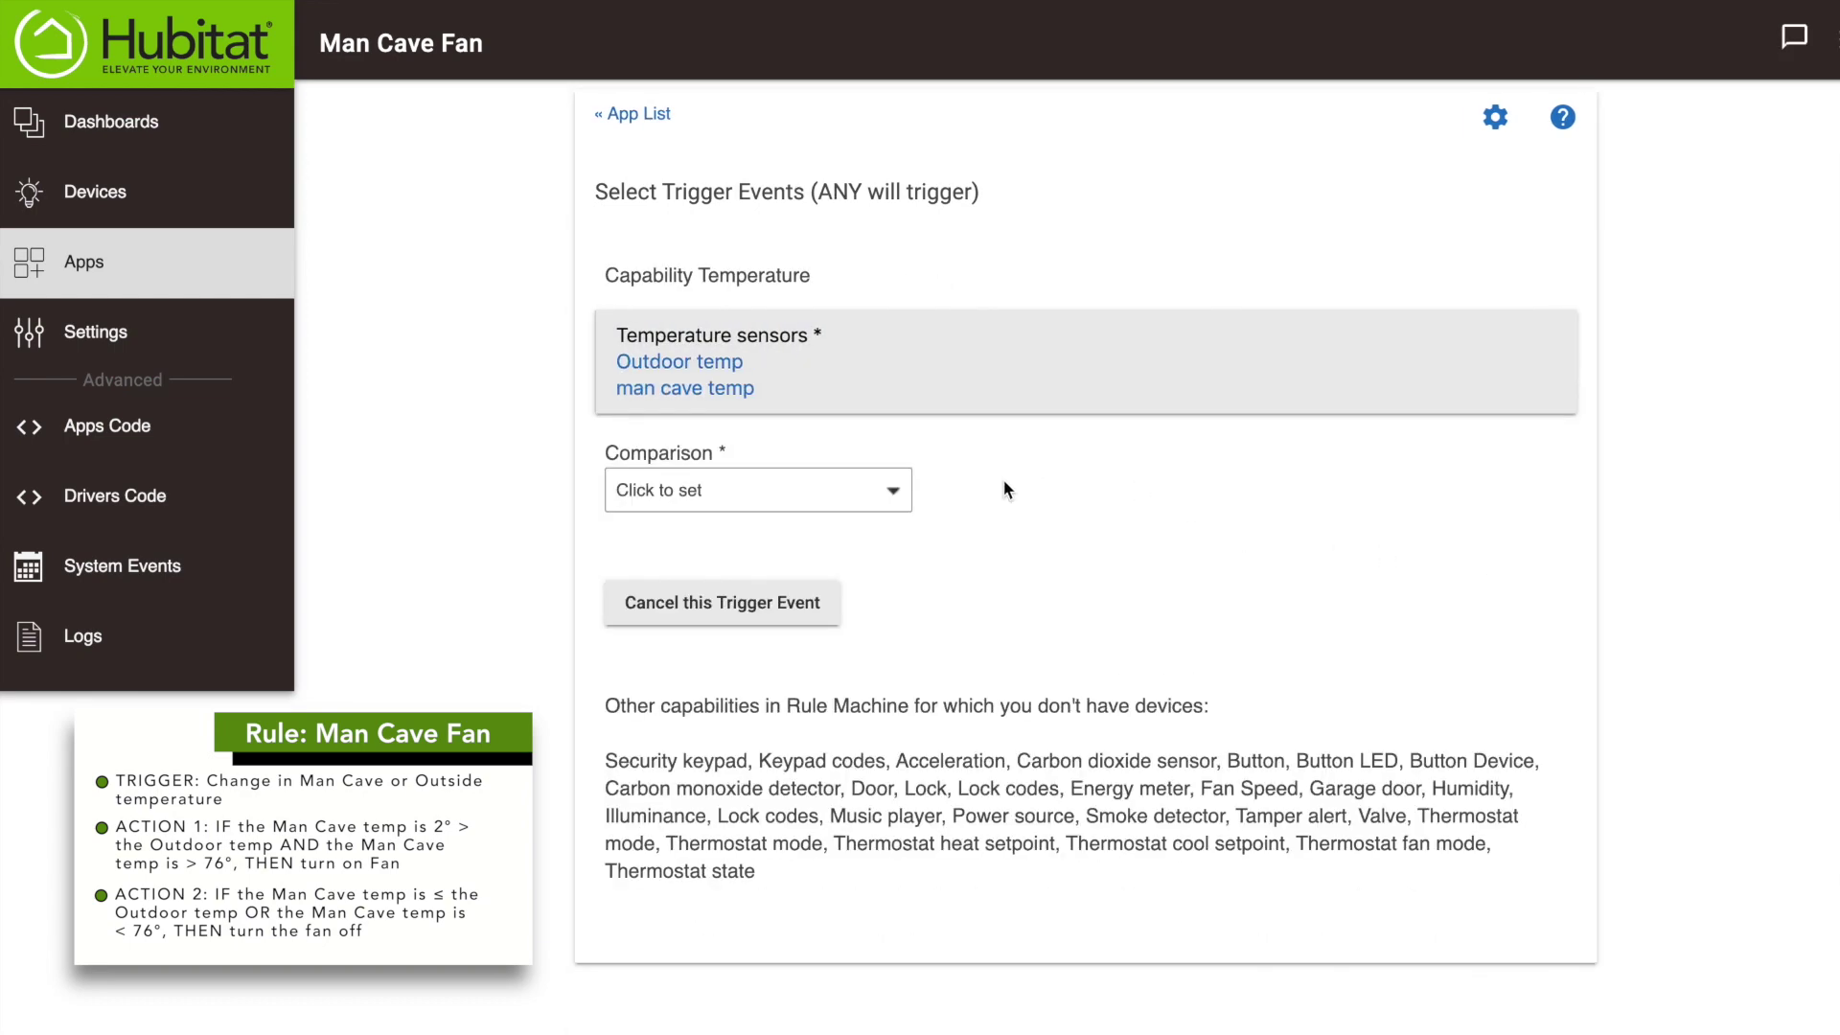
- Make the trigger fire on any temperature change and finish the trigger events
click(900, 492)
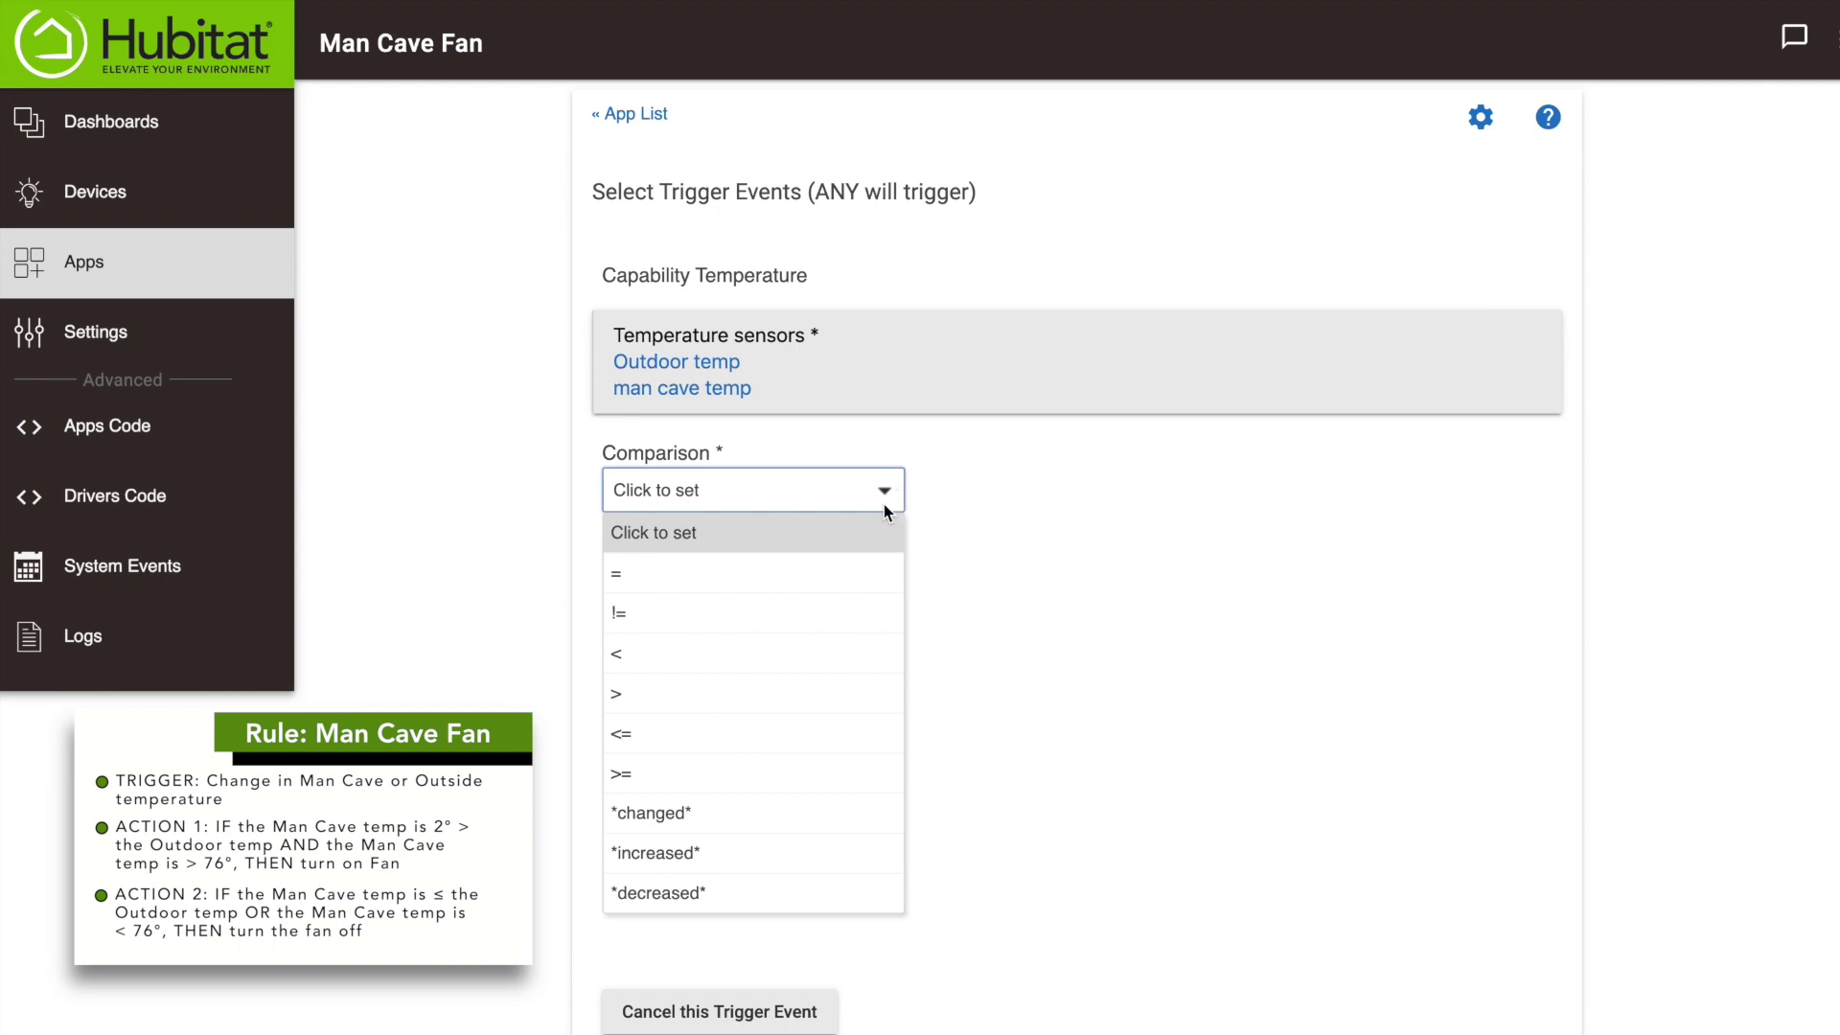
click(750, 815)
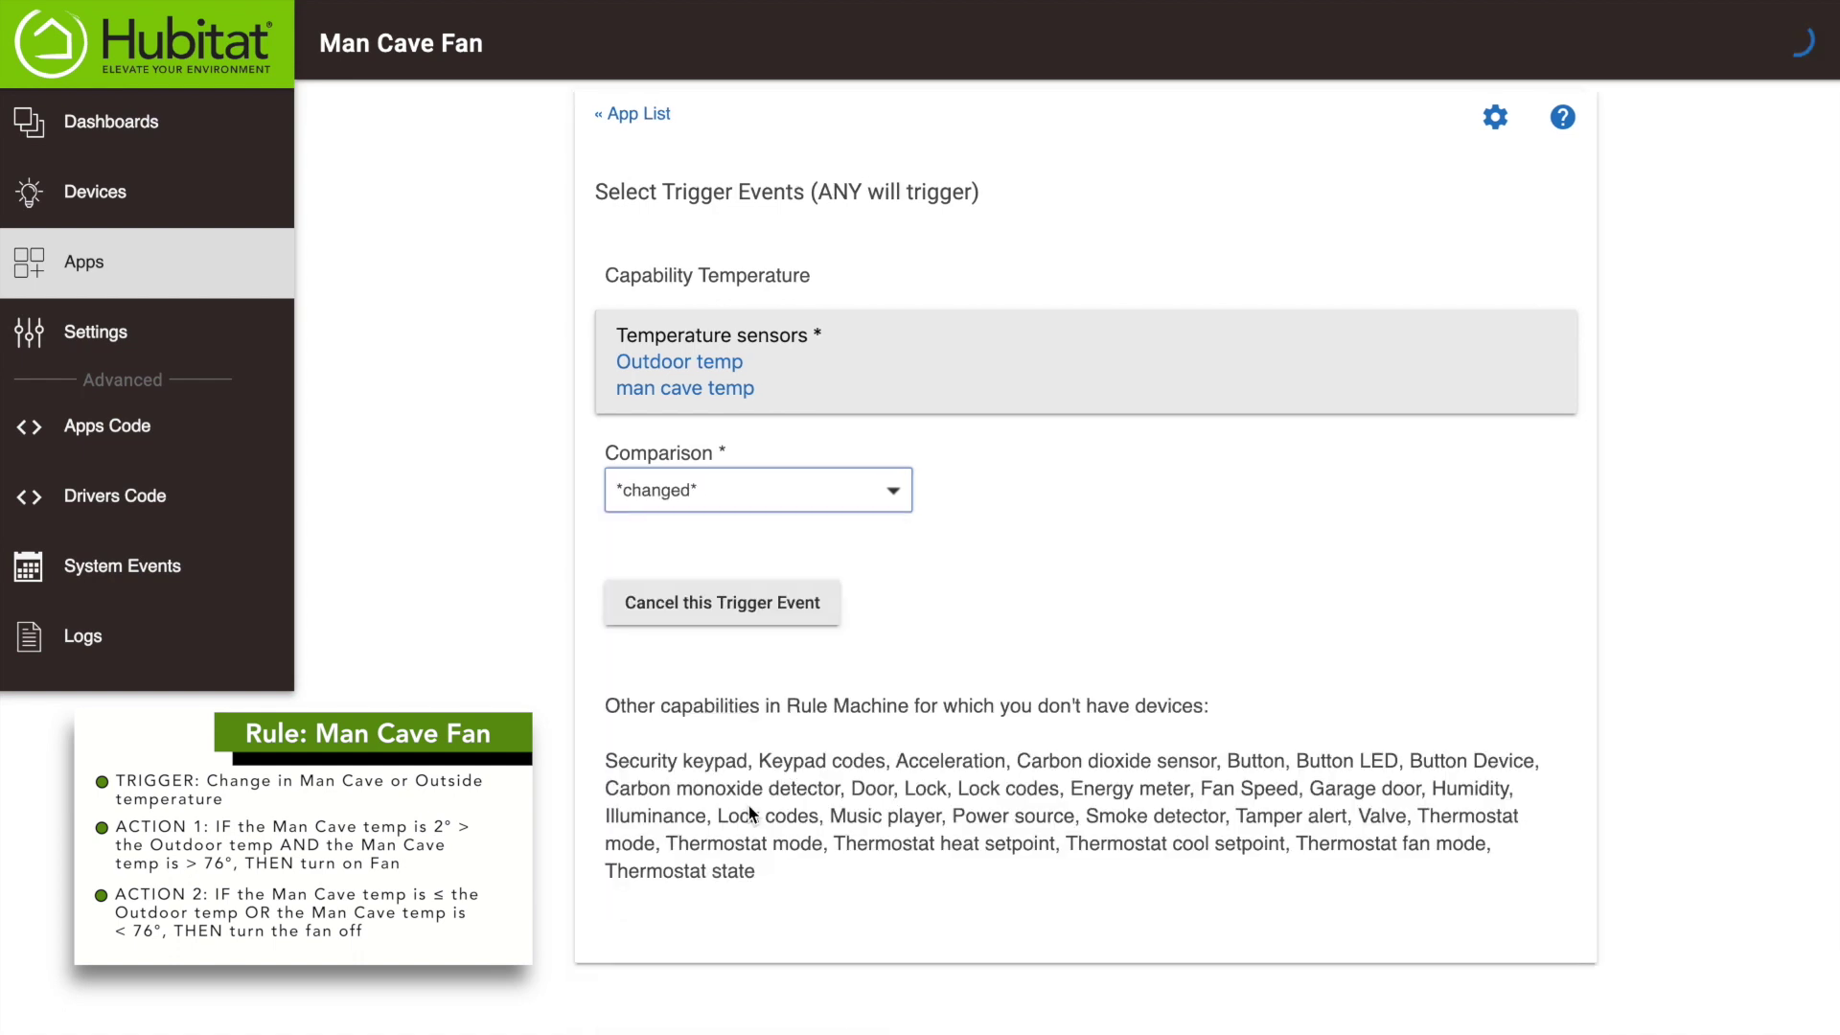
click(1216, 618)
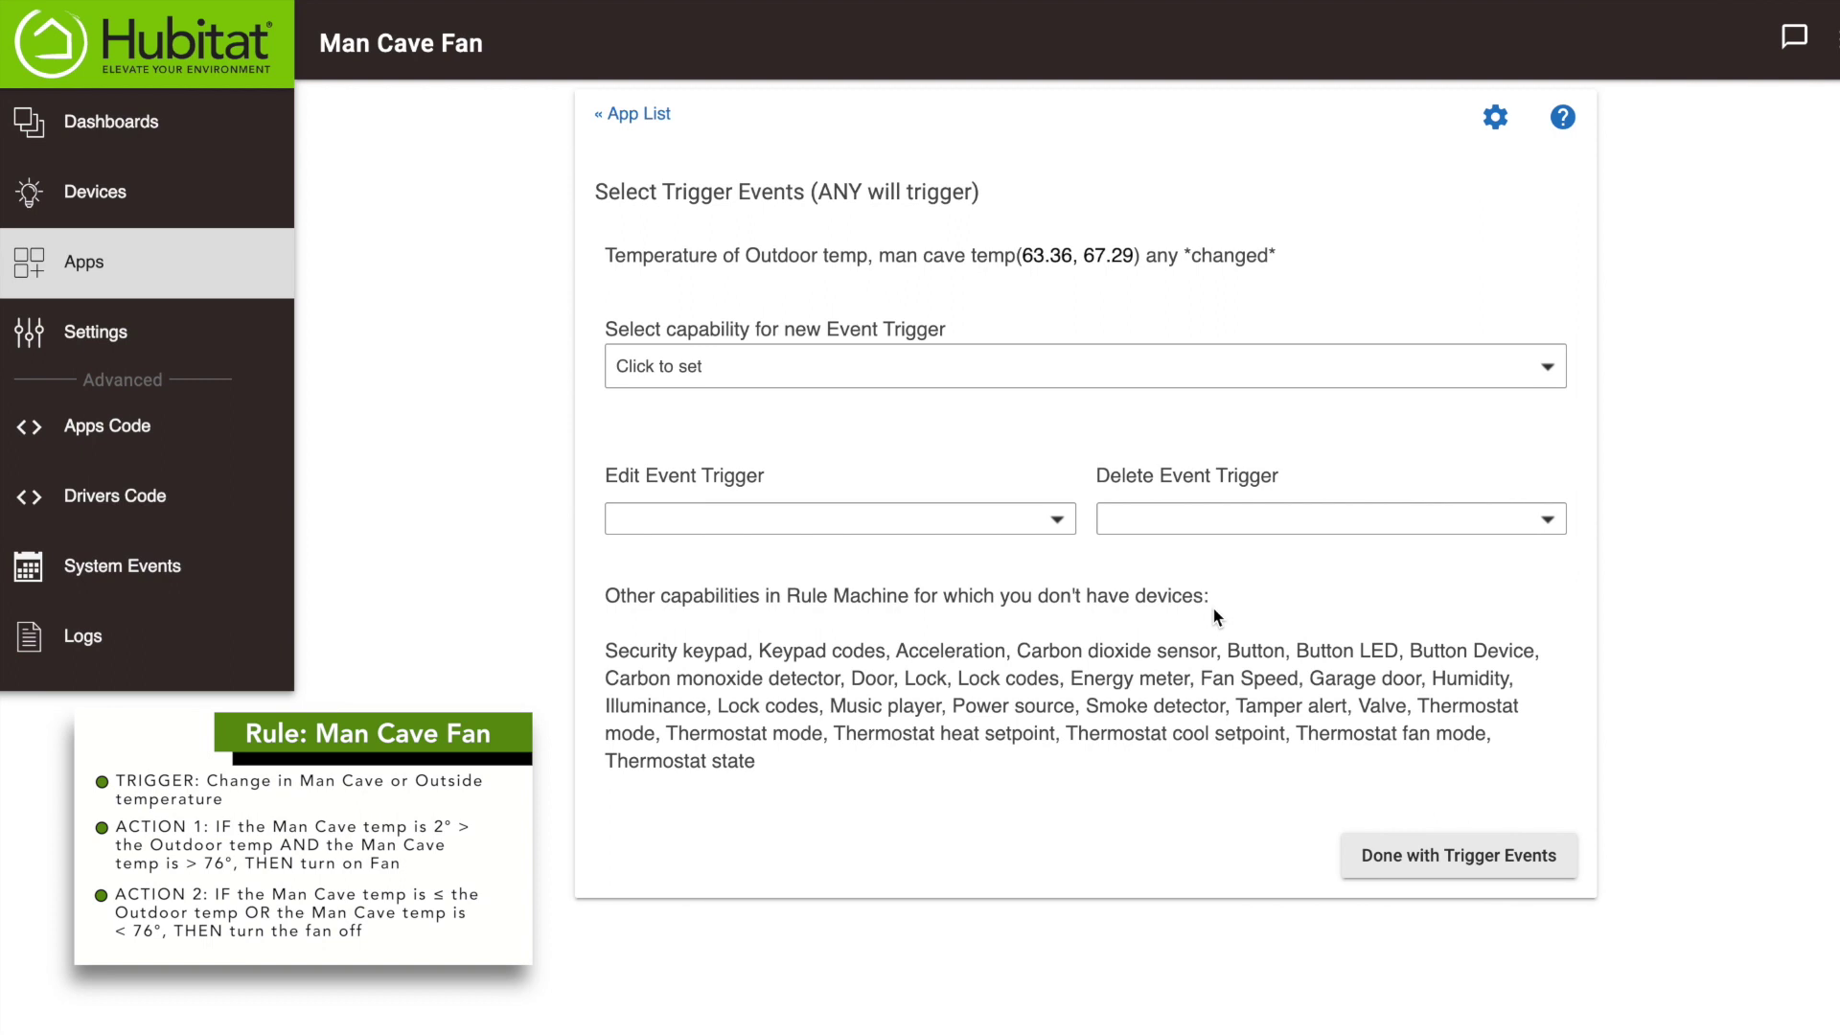
click(1390, 858)
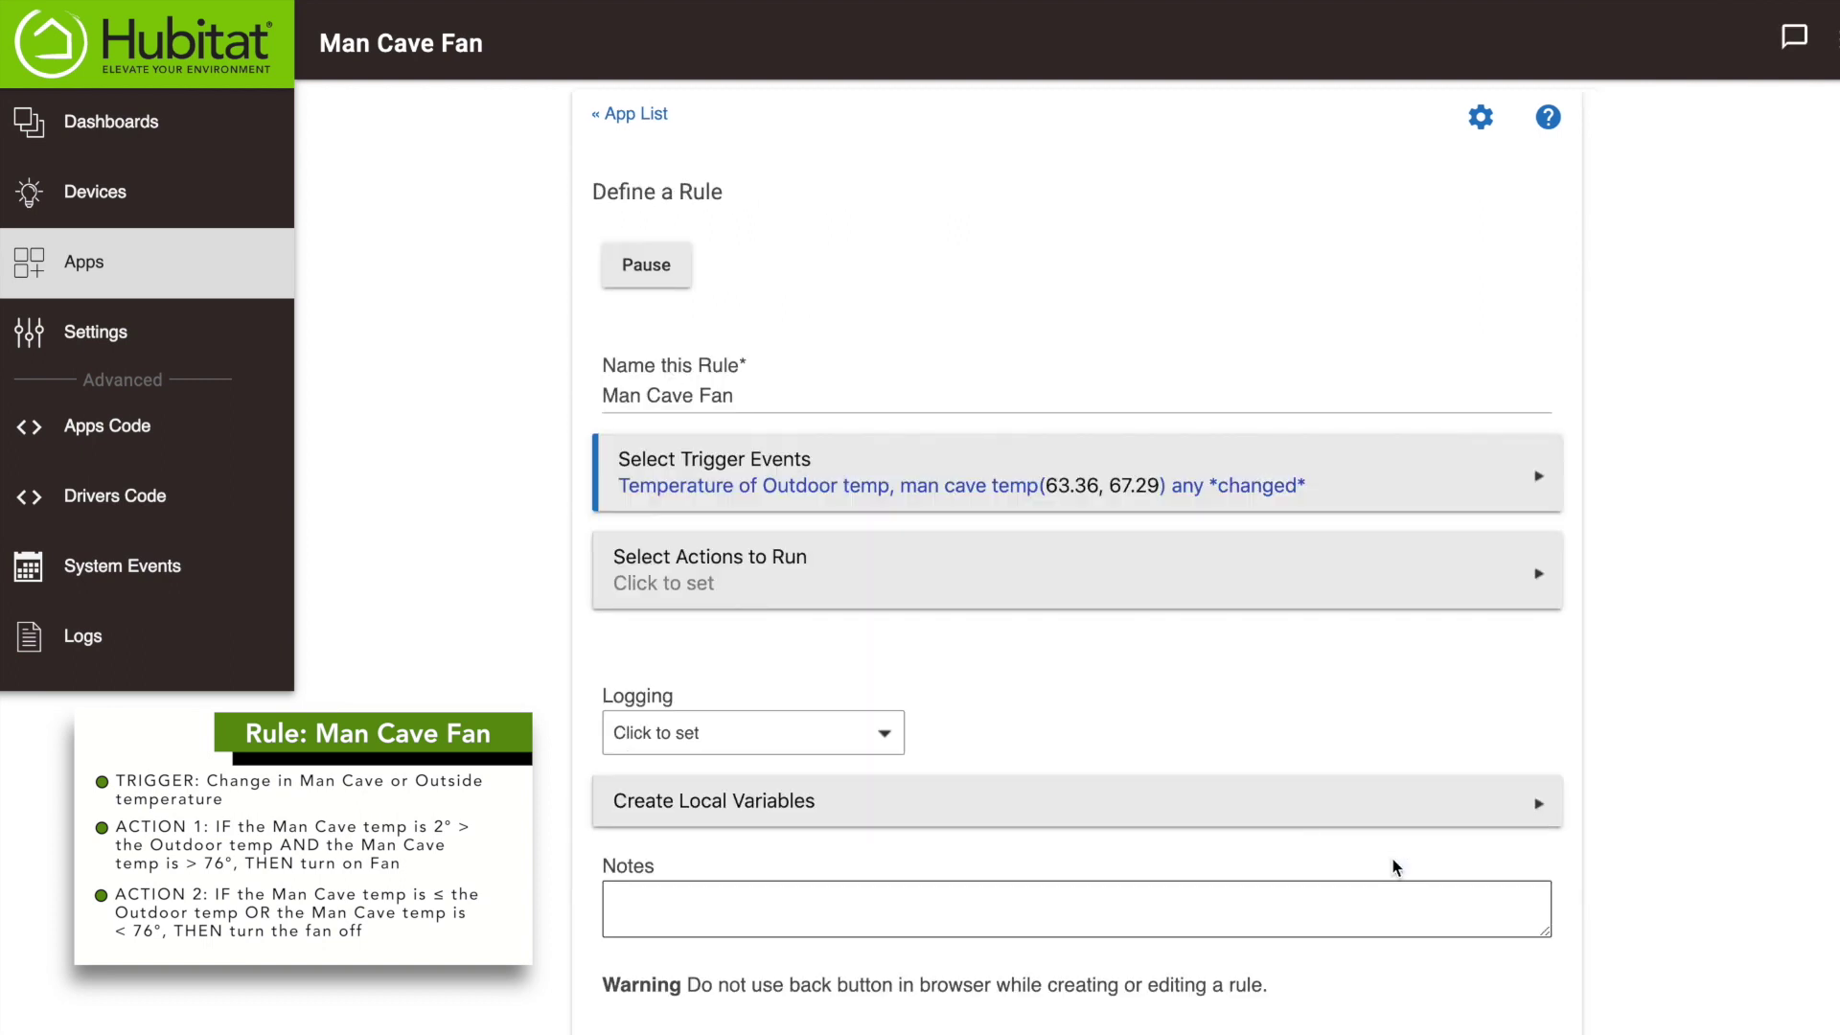
click(1001, 574)
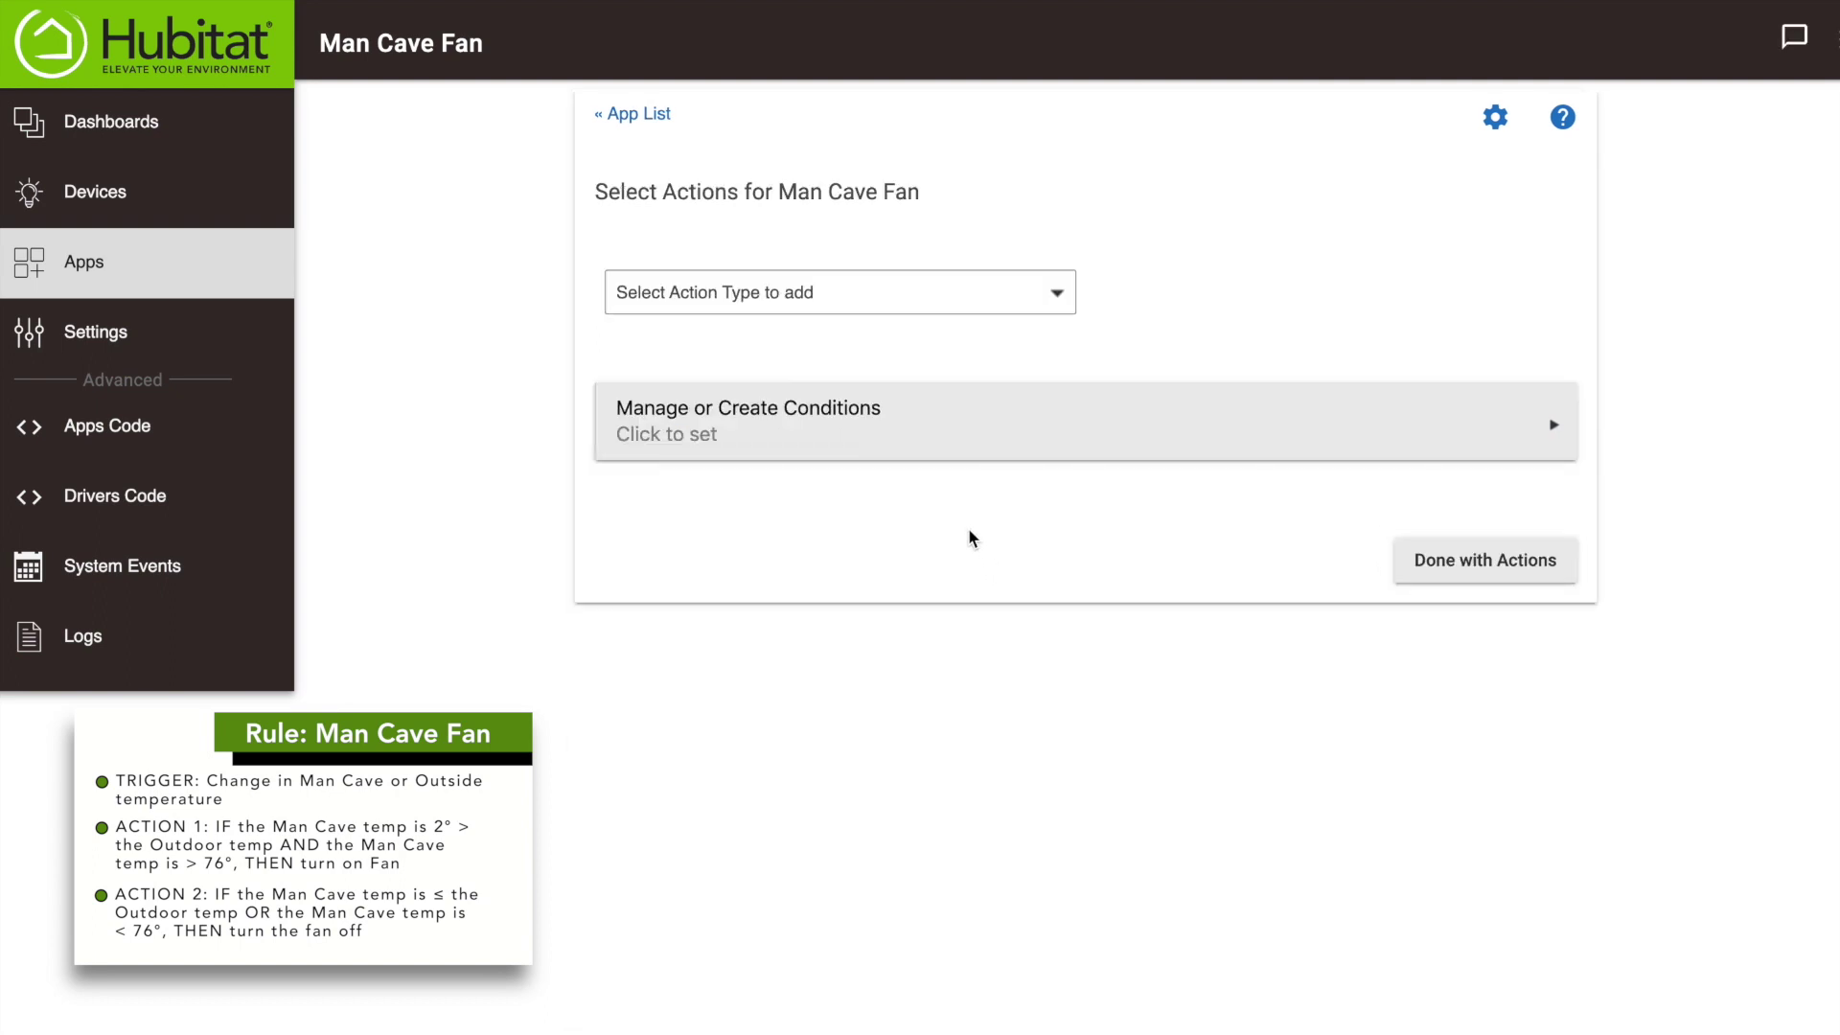
- Add a Conditional Actions 'IF (conditions) THEN' block and start a new condition
click(925, 301)
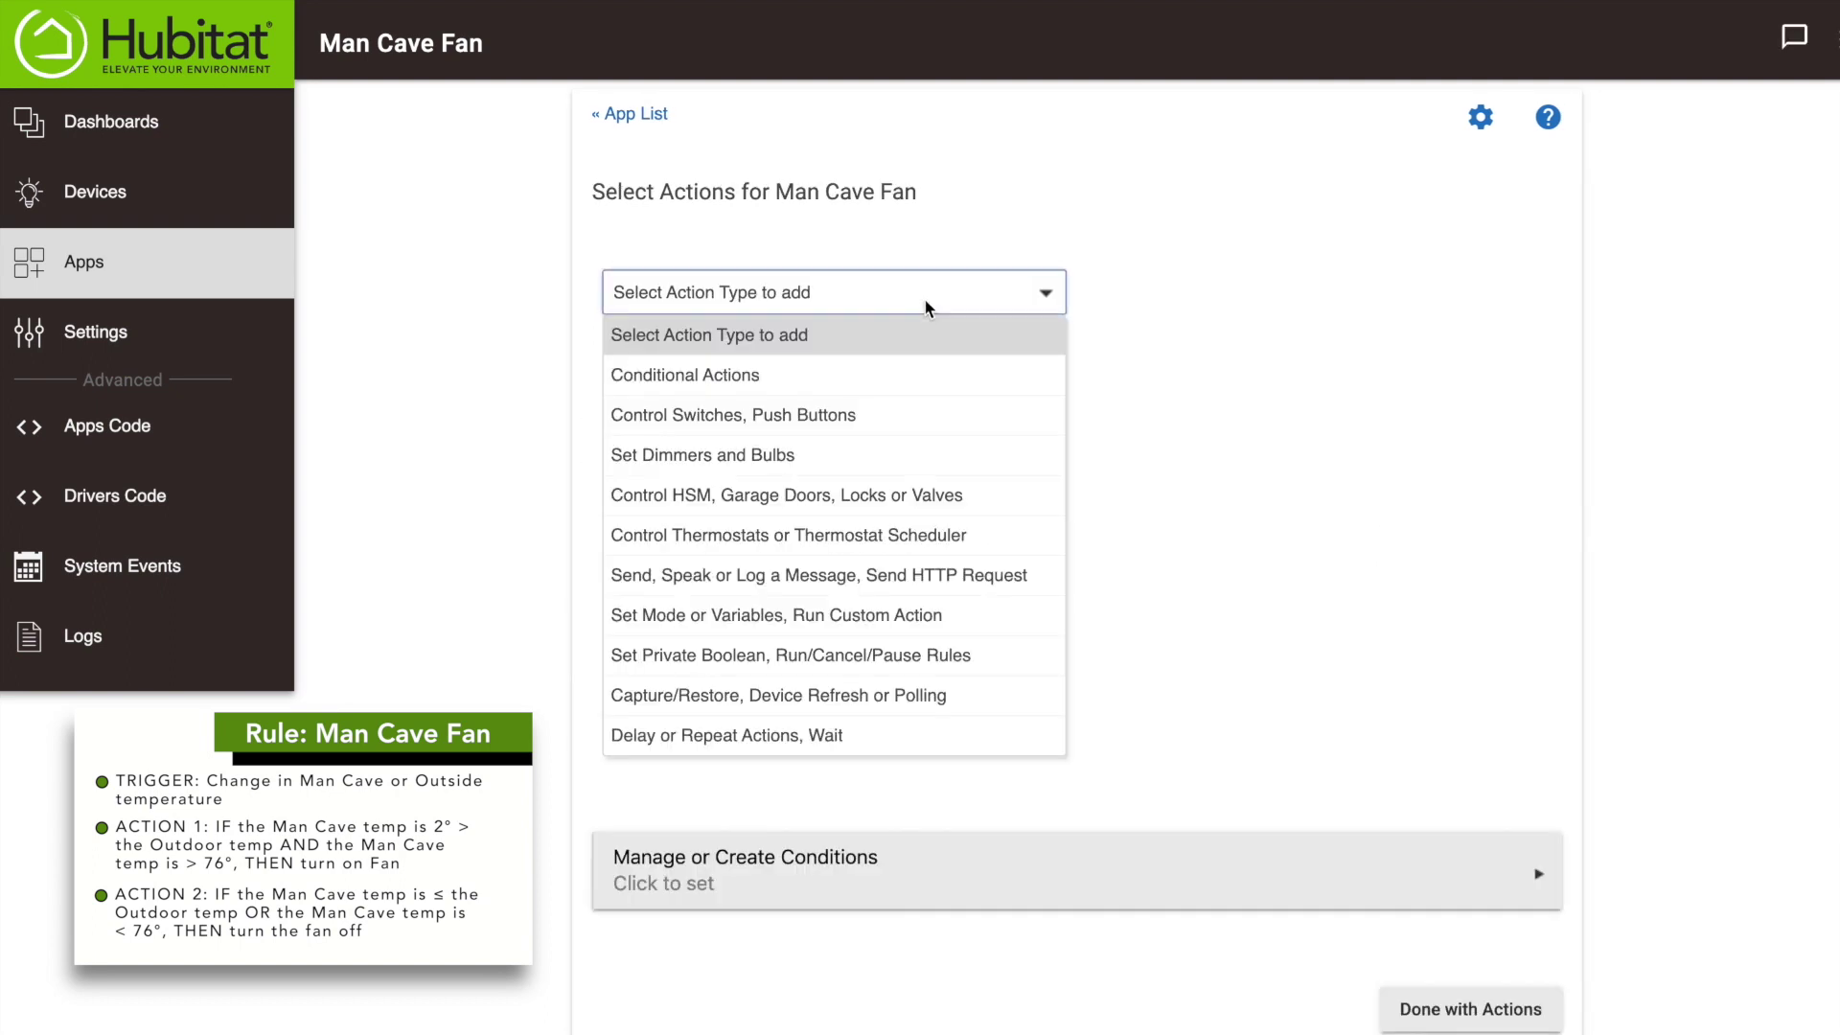
click(781, 376)
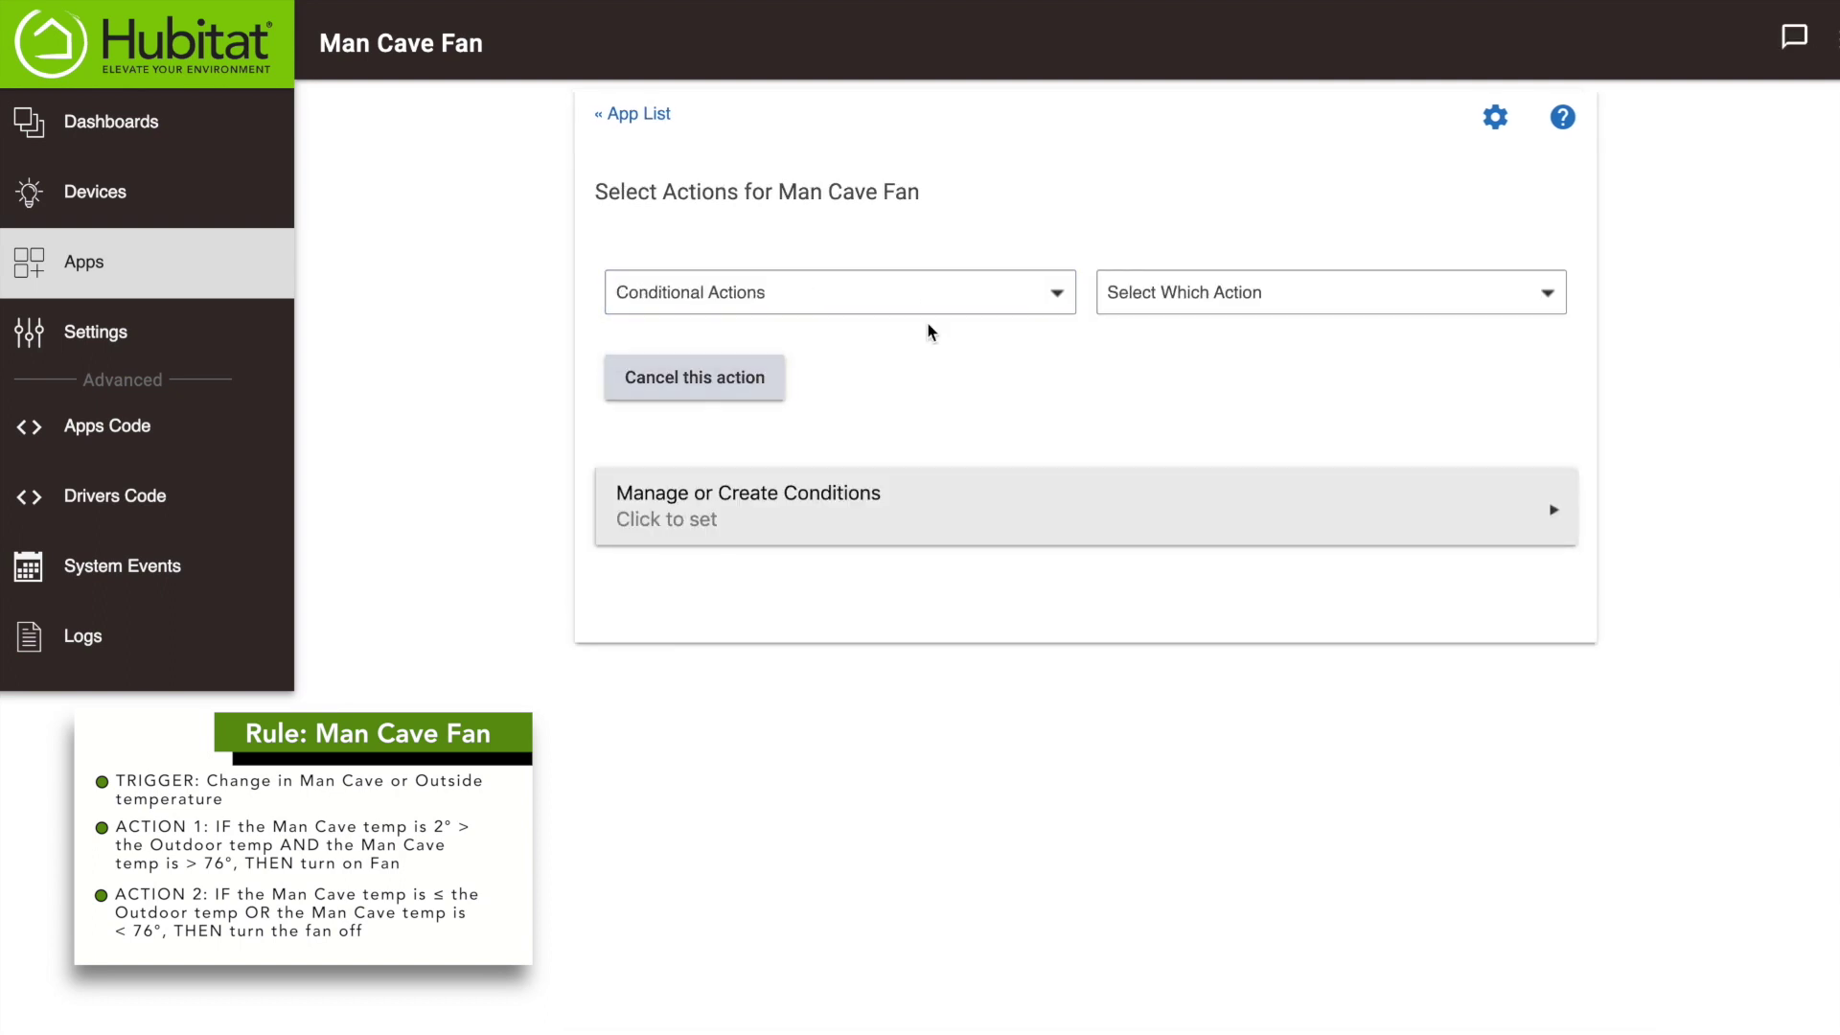
click(1227, 298)
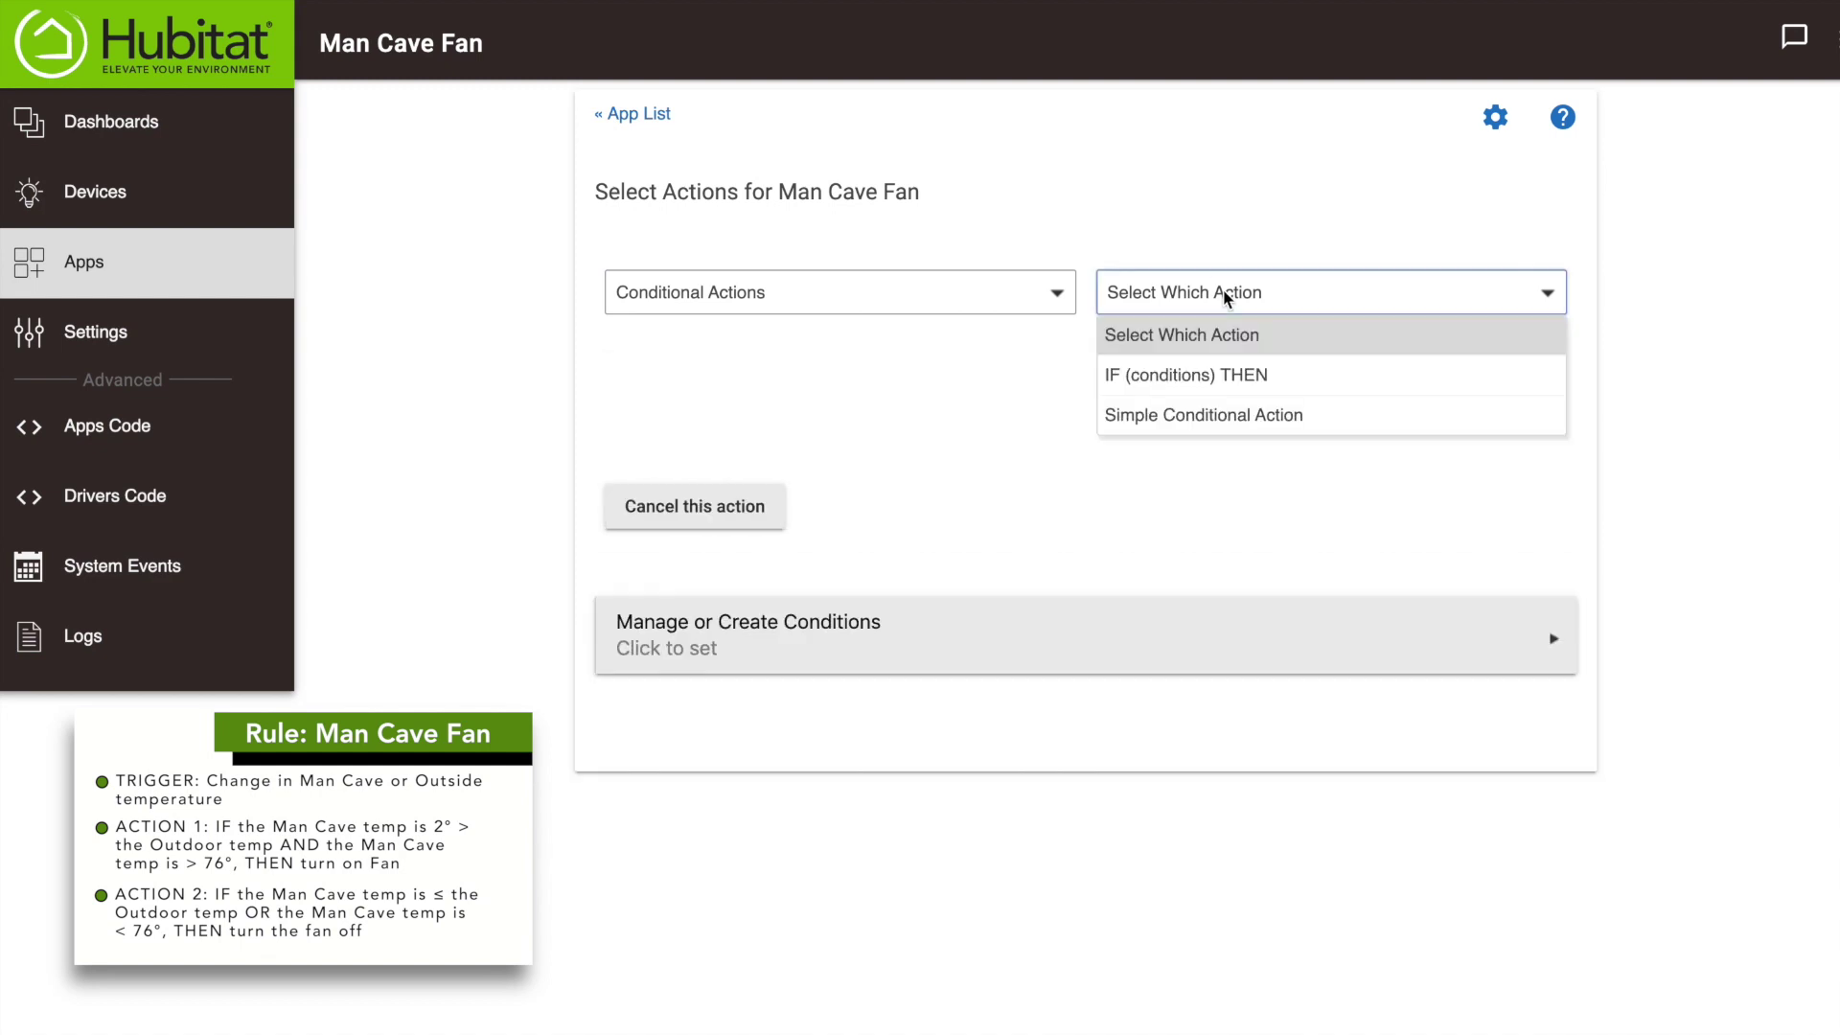
click(1285, 384)
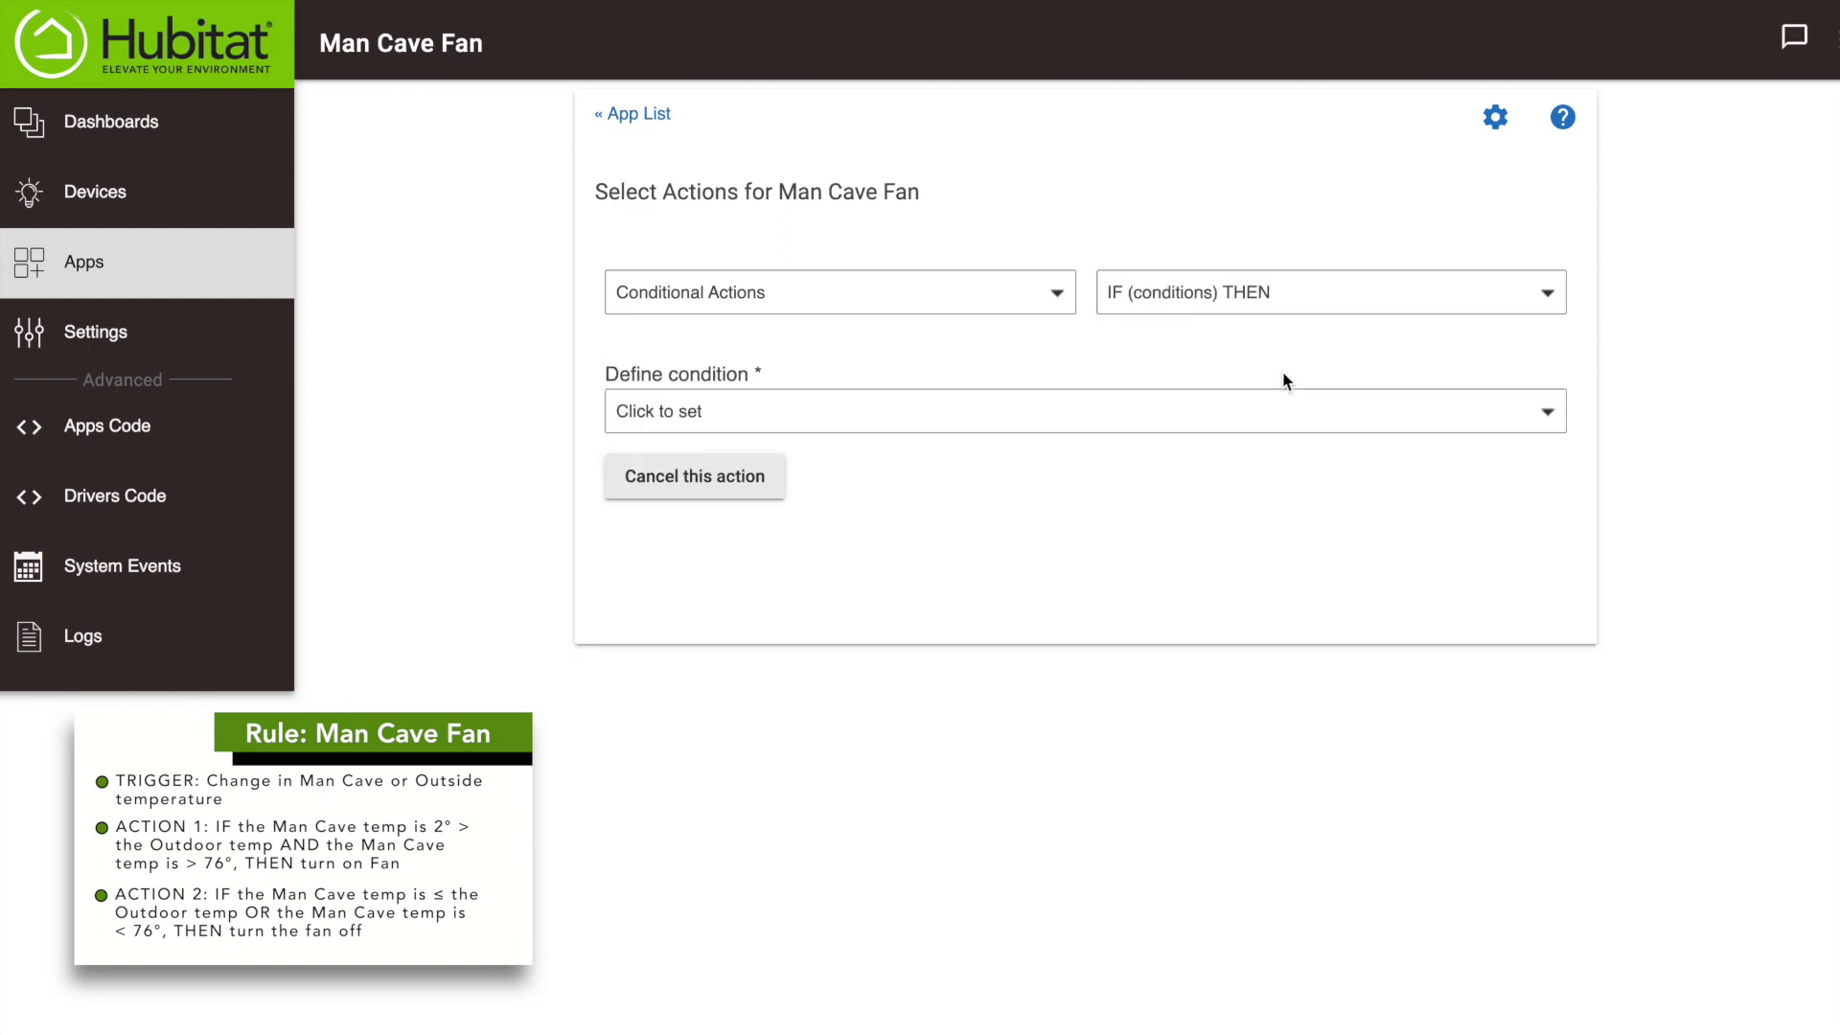
click(1039, 420)
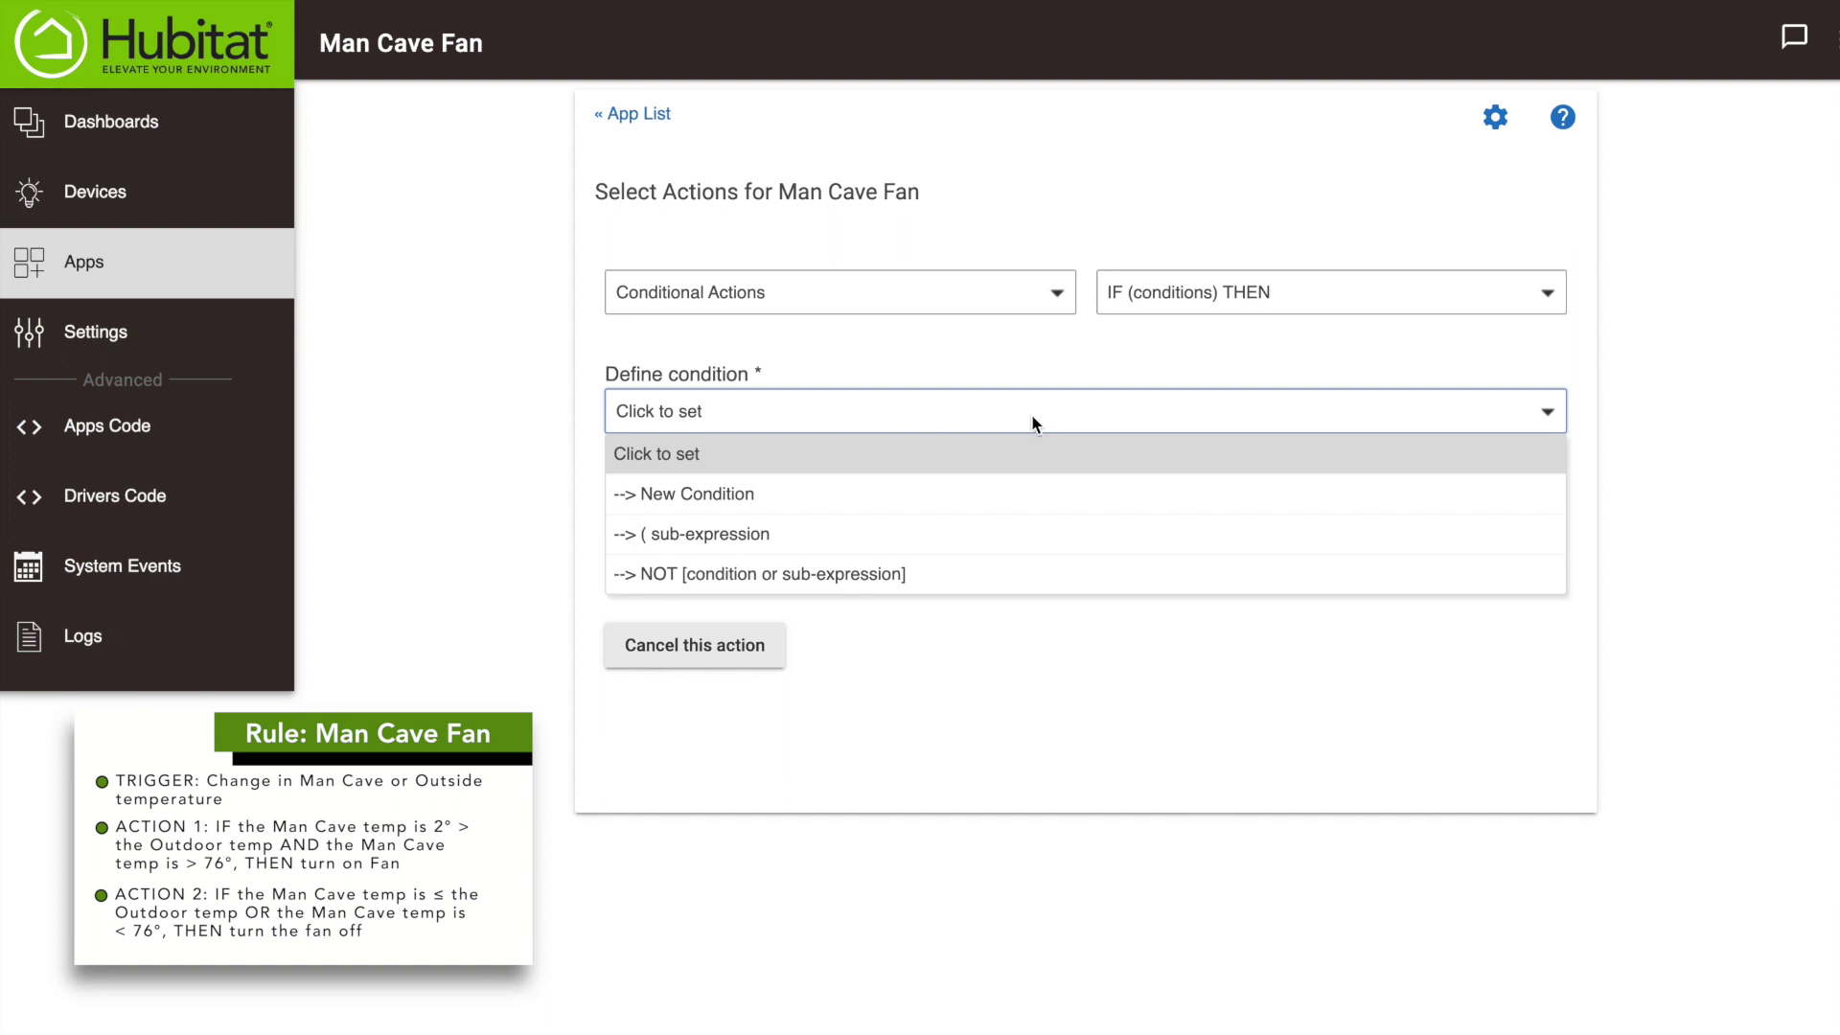
click(770, 495)
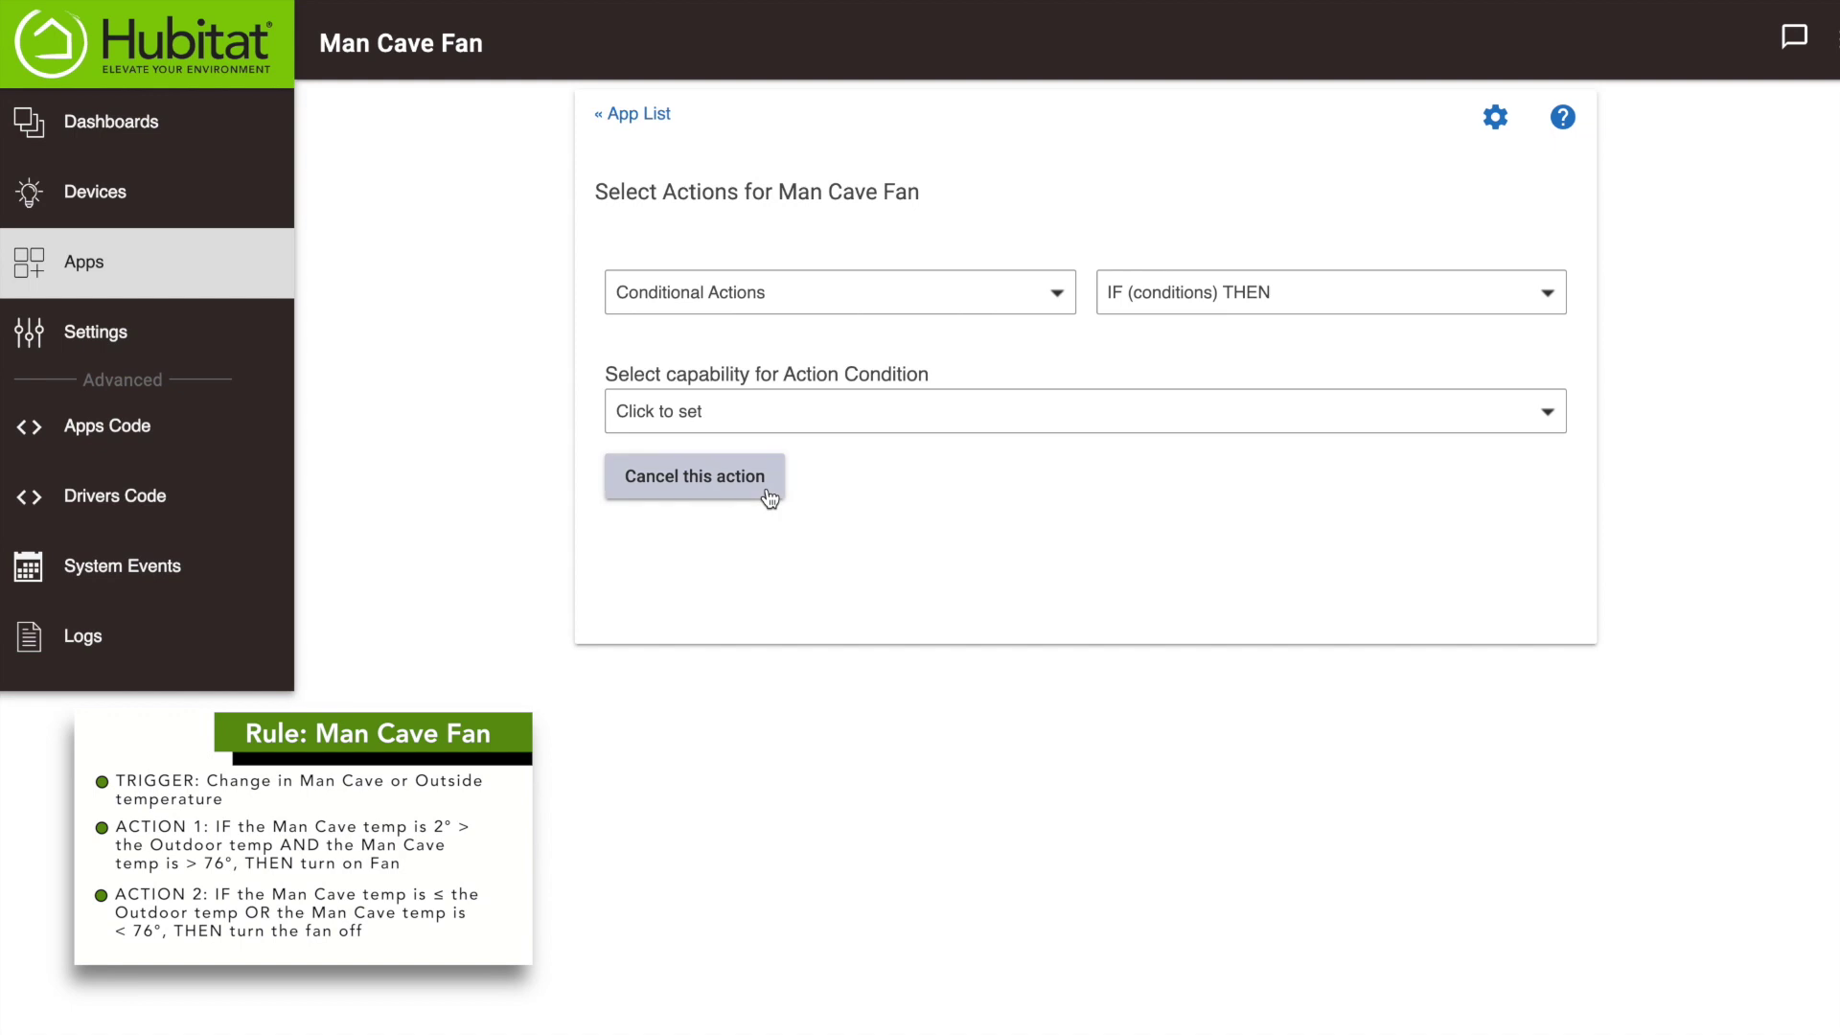
- Base the condition on the man cave temp temperature being greater than
click(778, 422)
scroll(709, 642, down, 3)
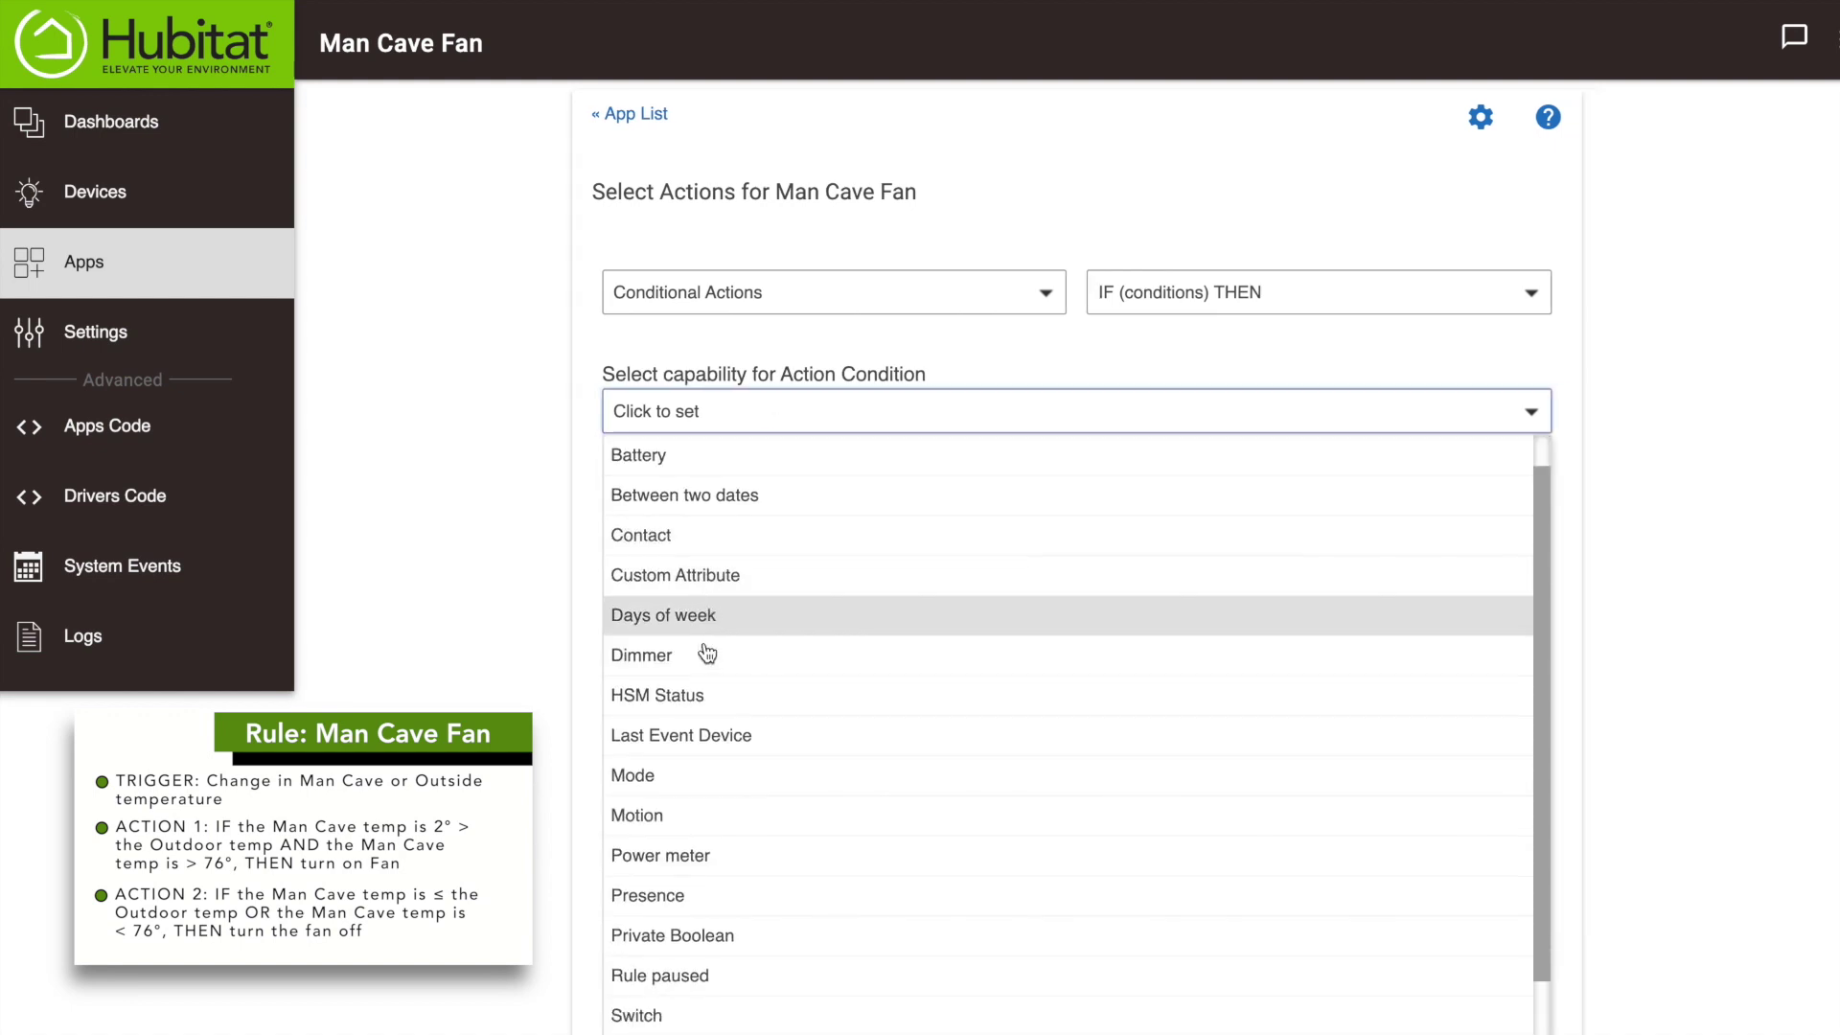
click(682, 953)
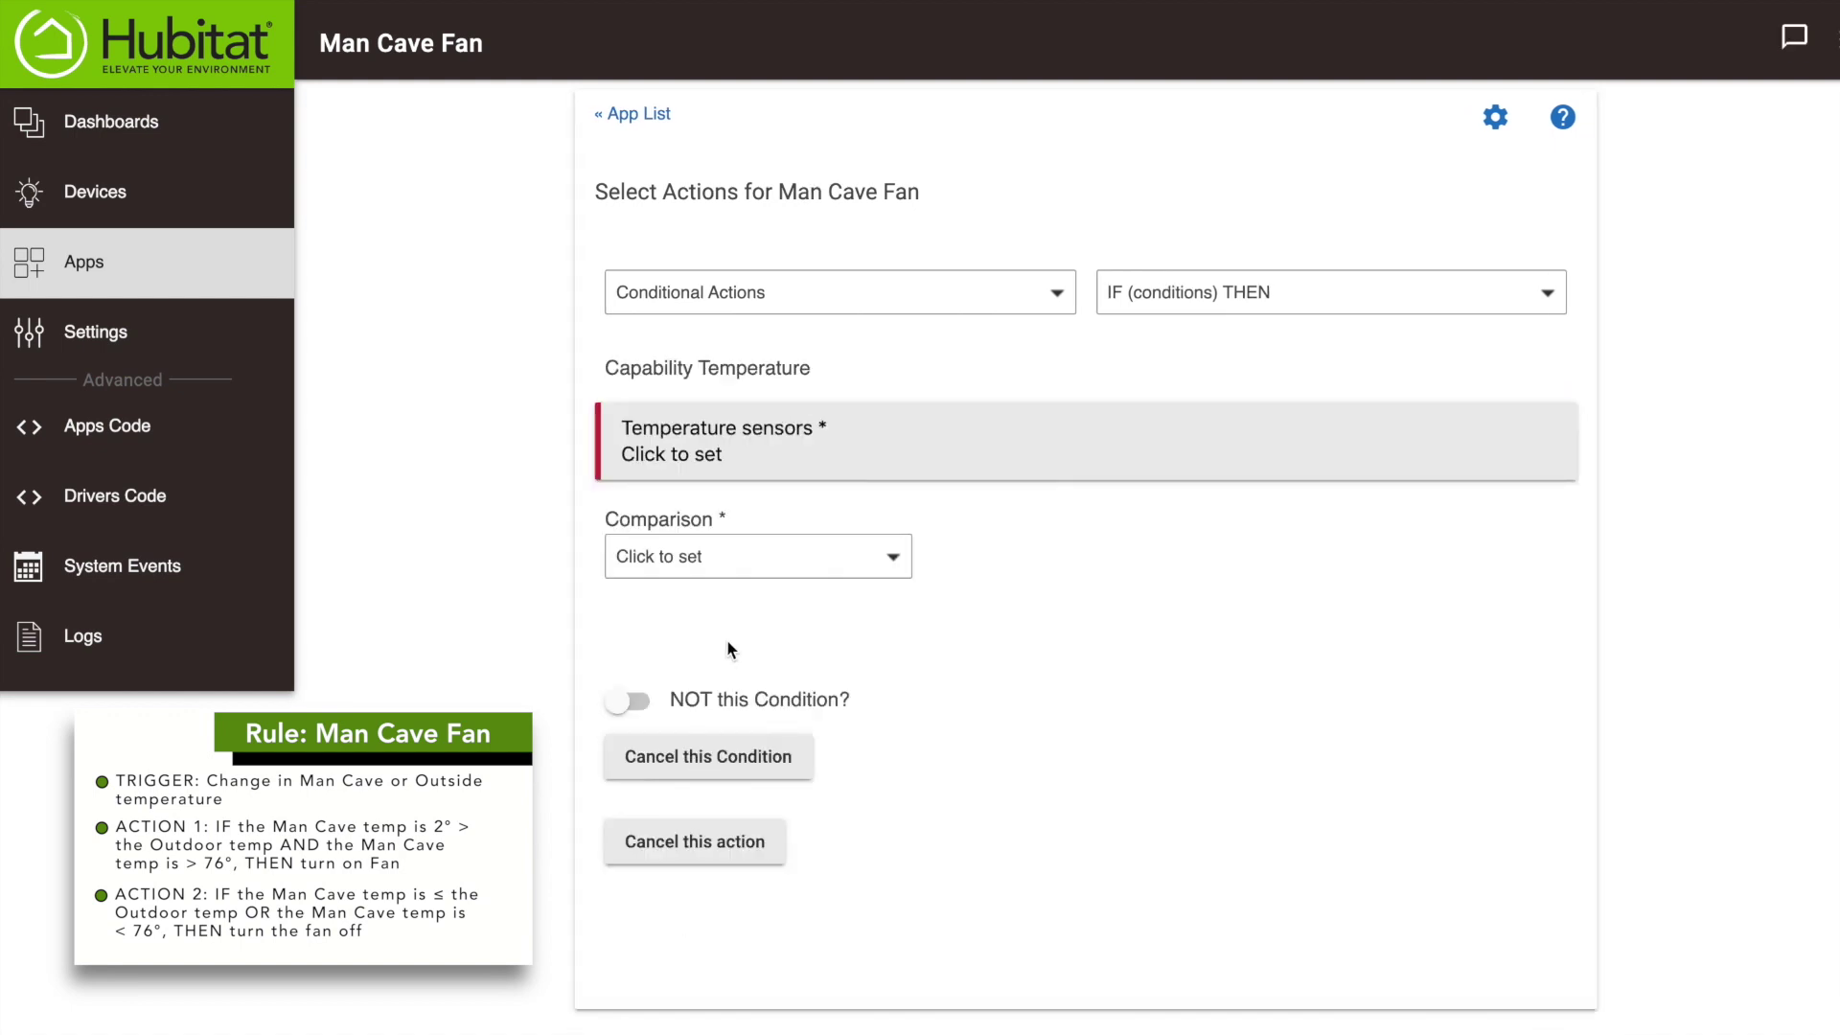
click(779, 452)
click(615, 539)
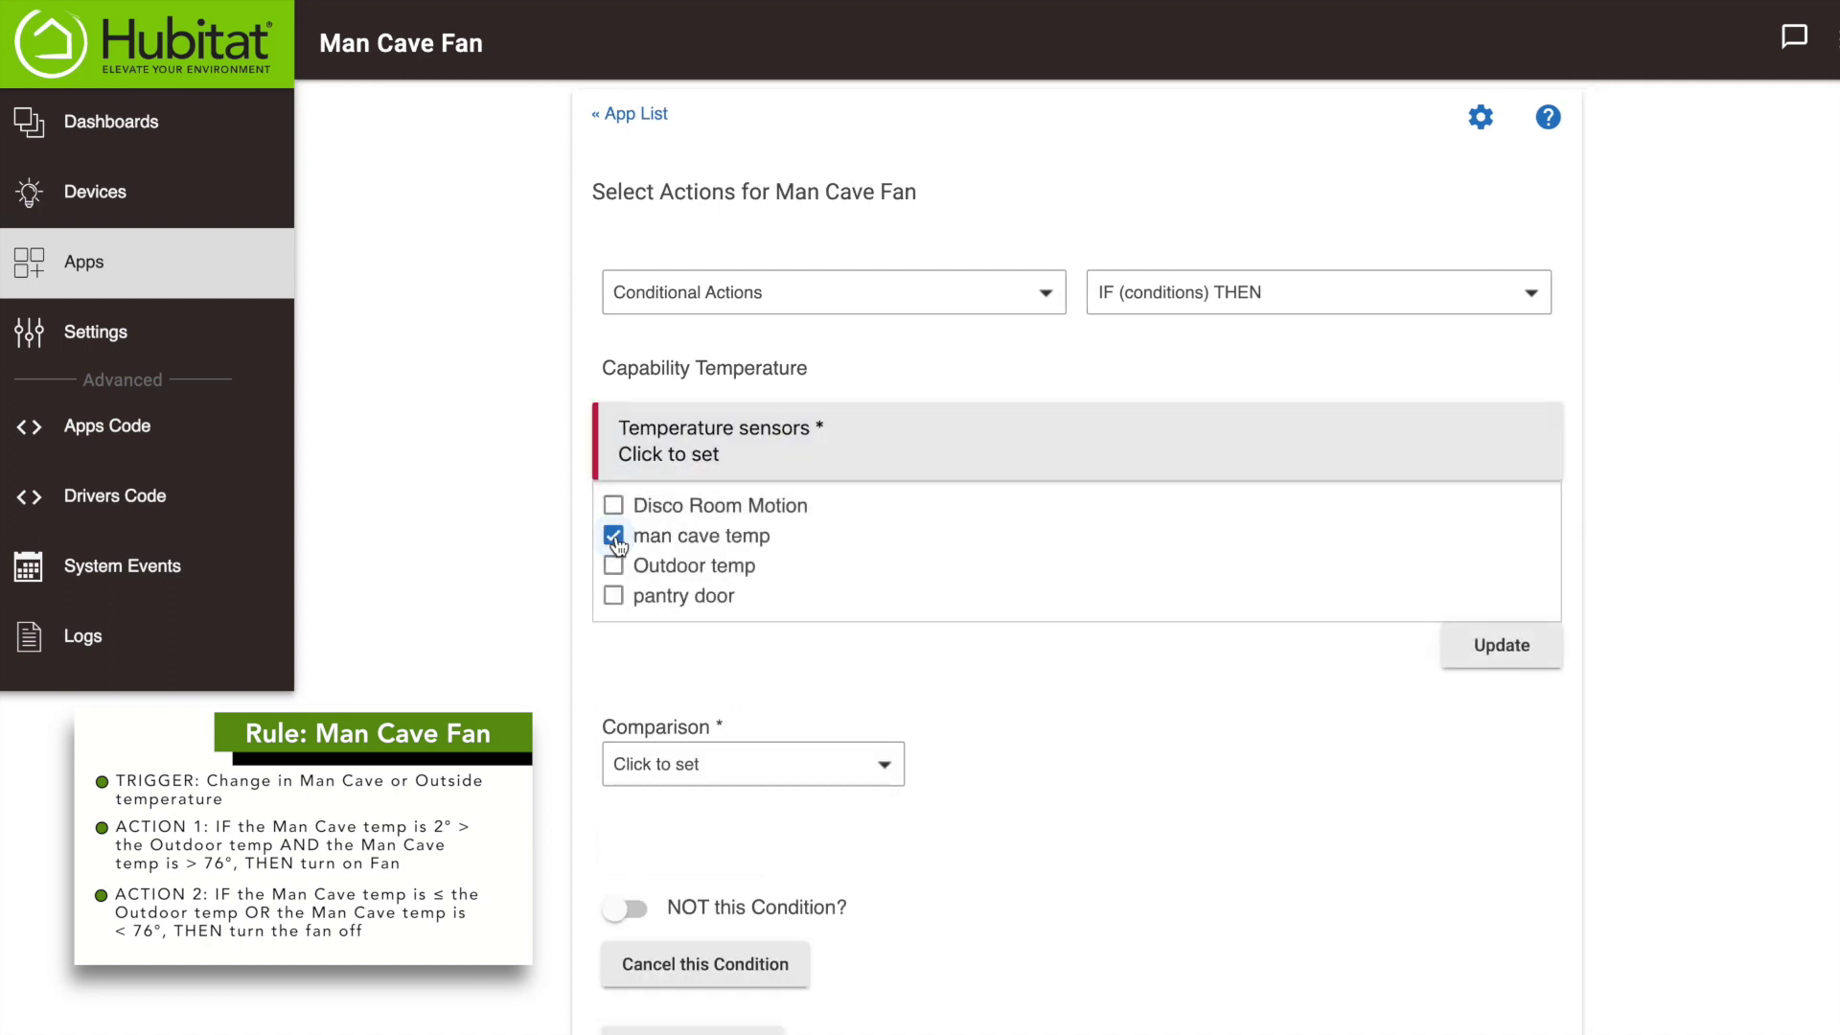
click(1476, 661)
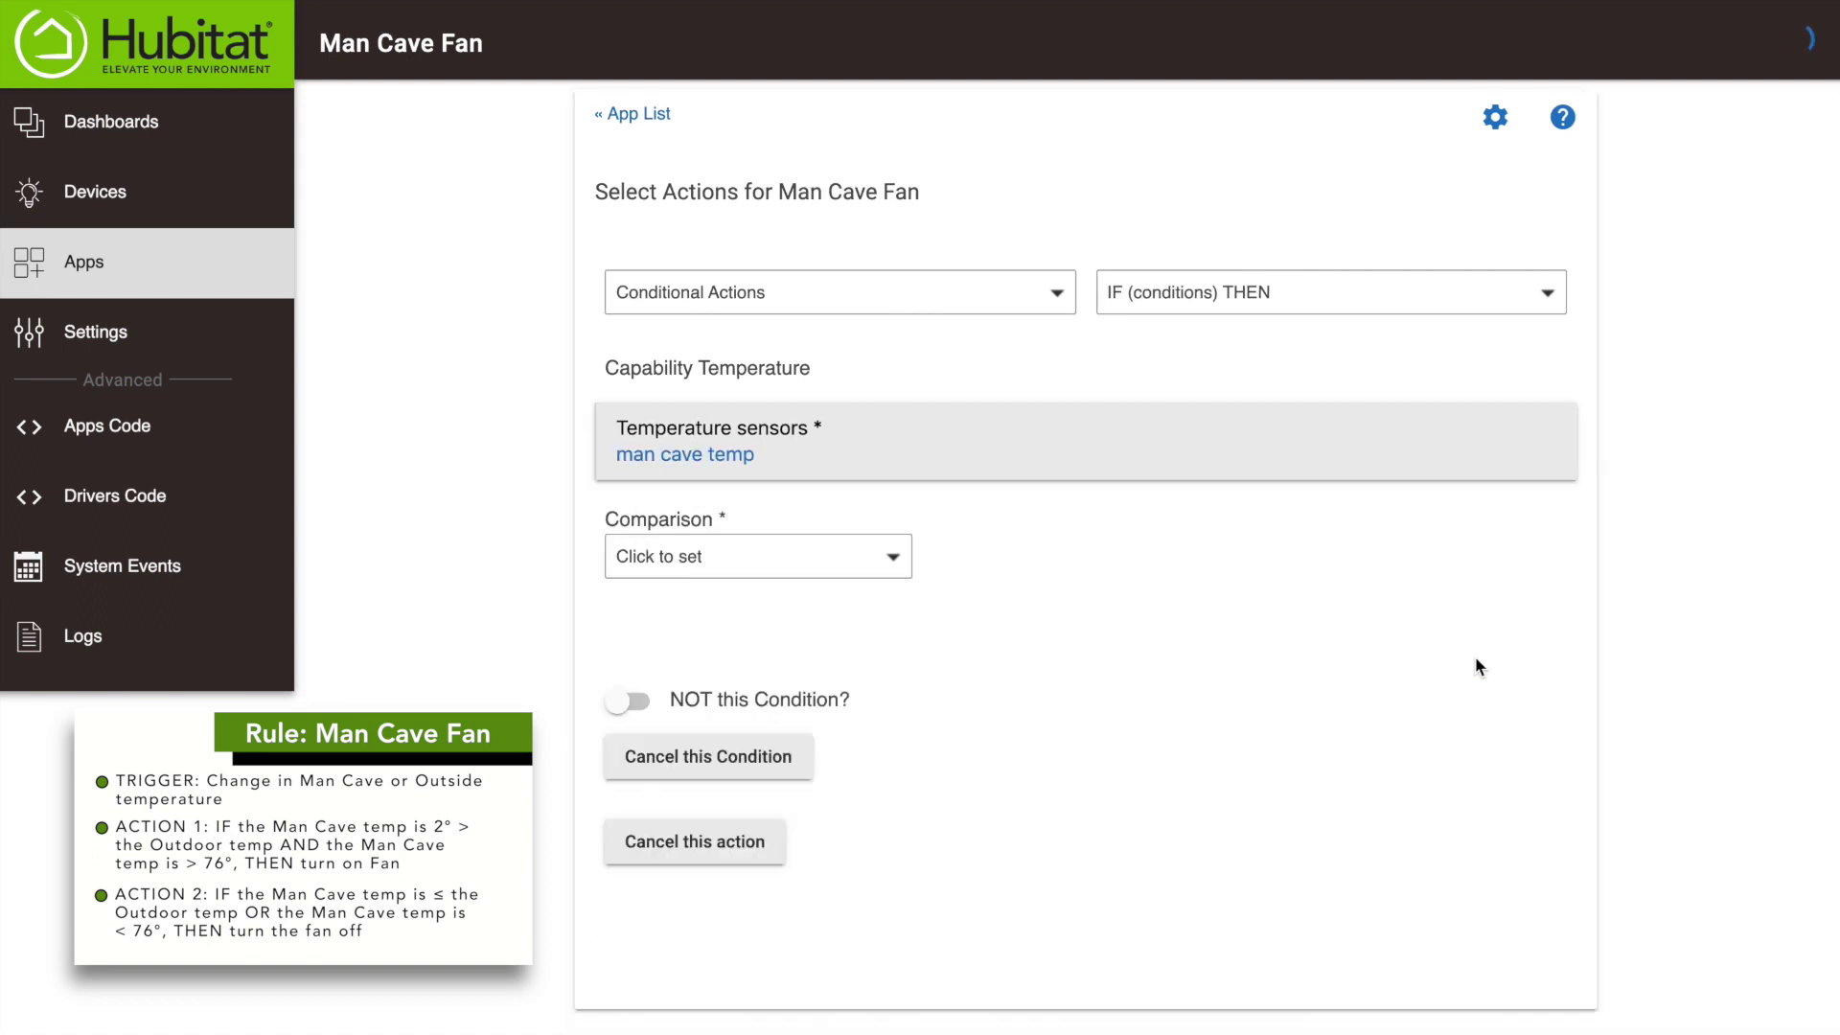
click(832, 554)
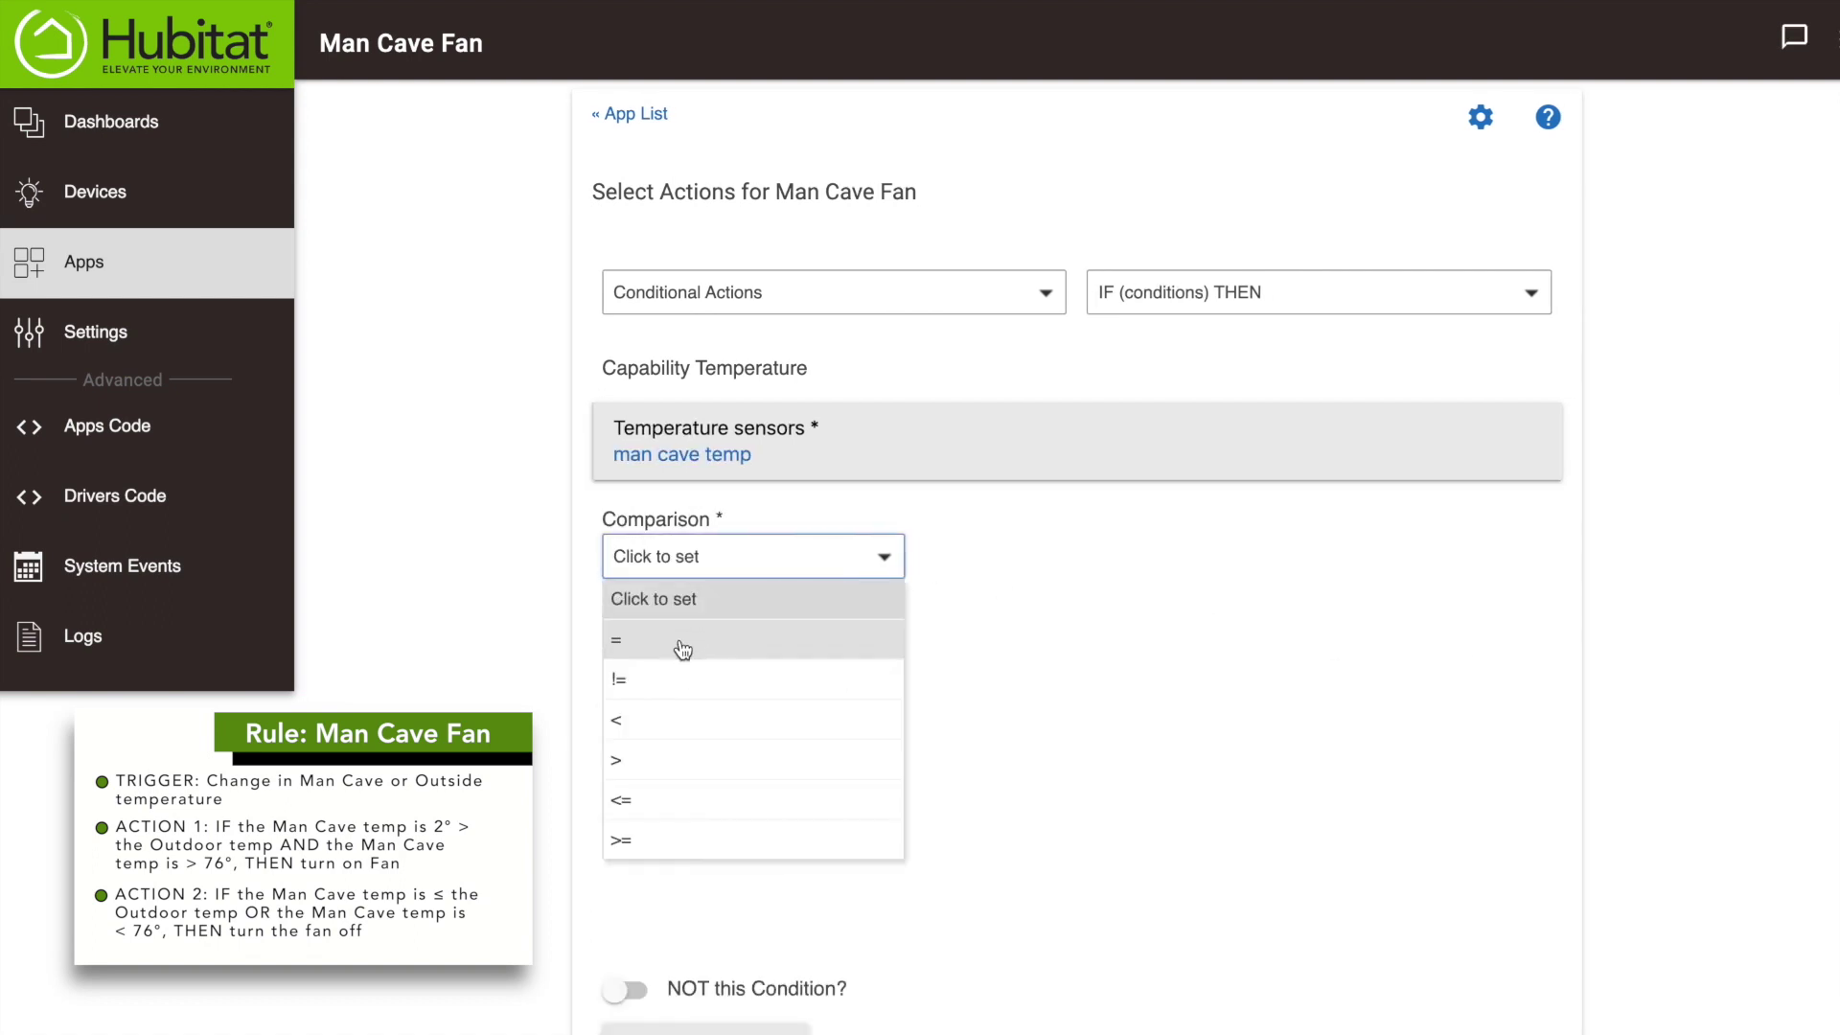
click(647, 772)
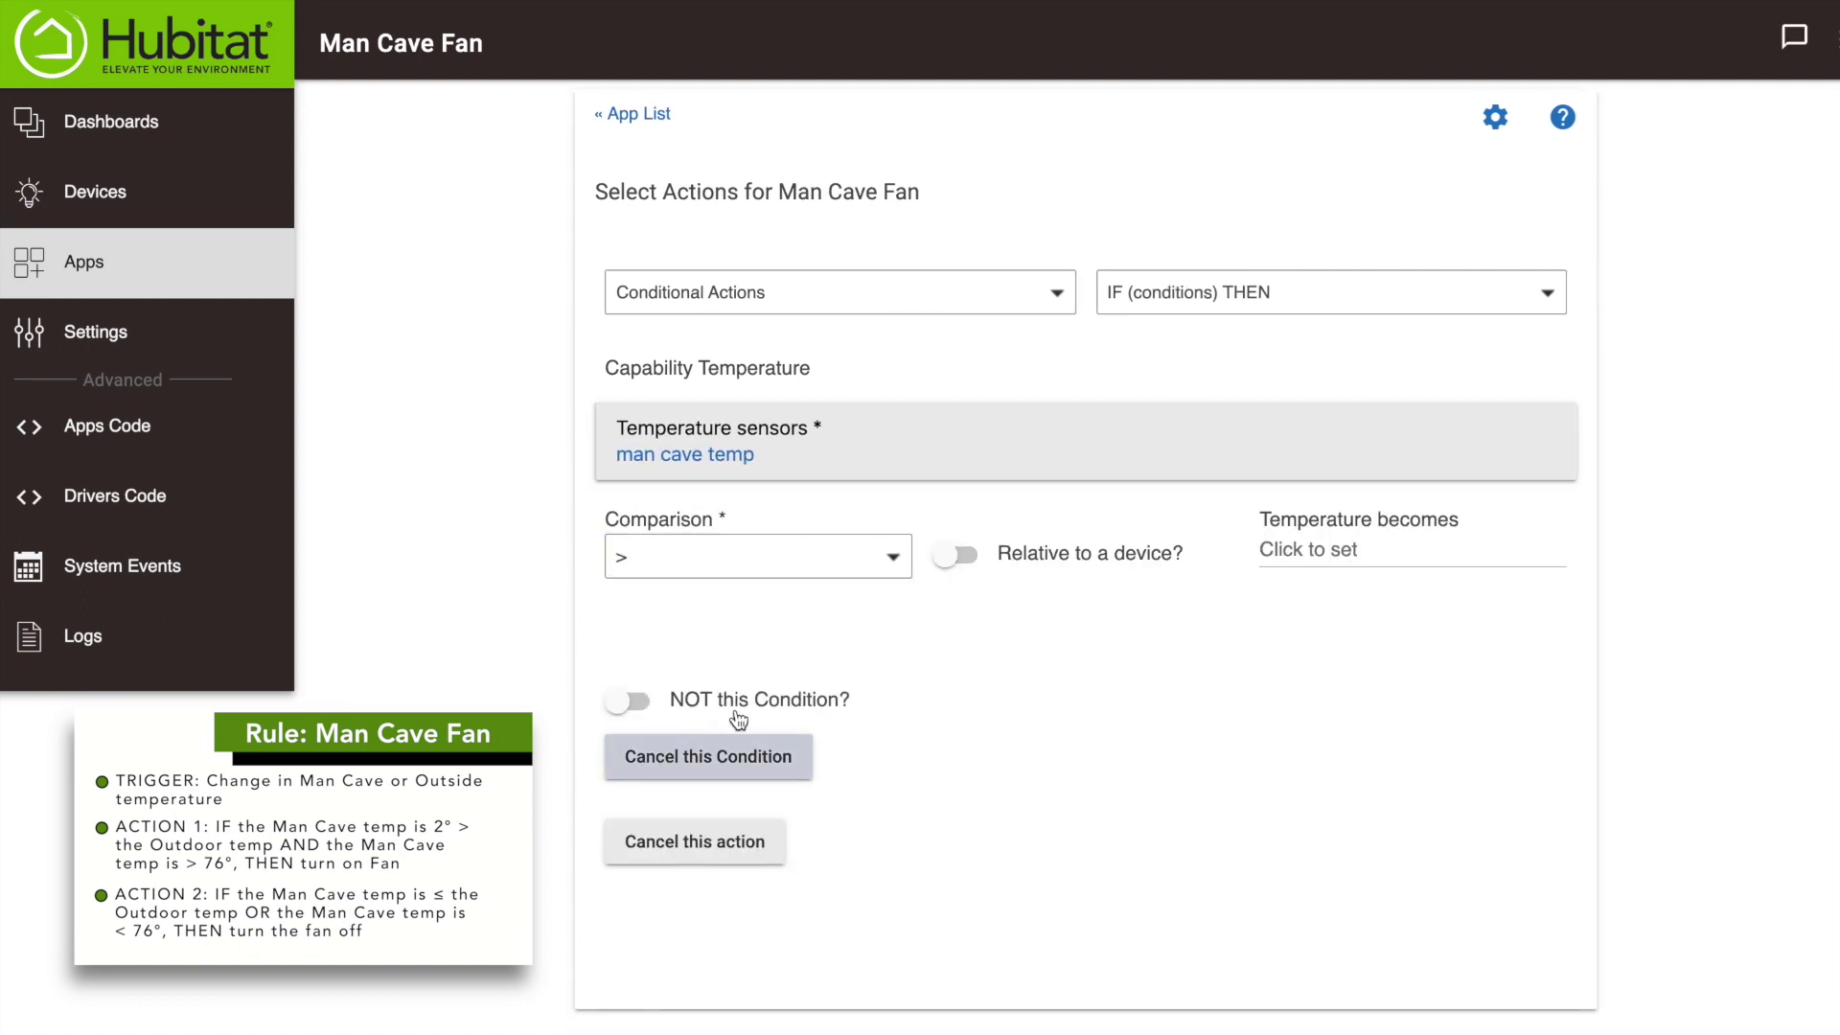
- Compare it against Outdoor temp with an offset of 2, and finish the condition
click(957, 556)
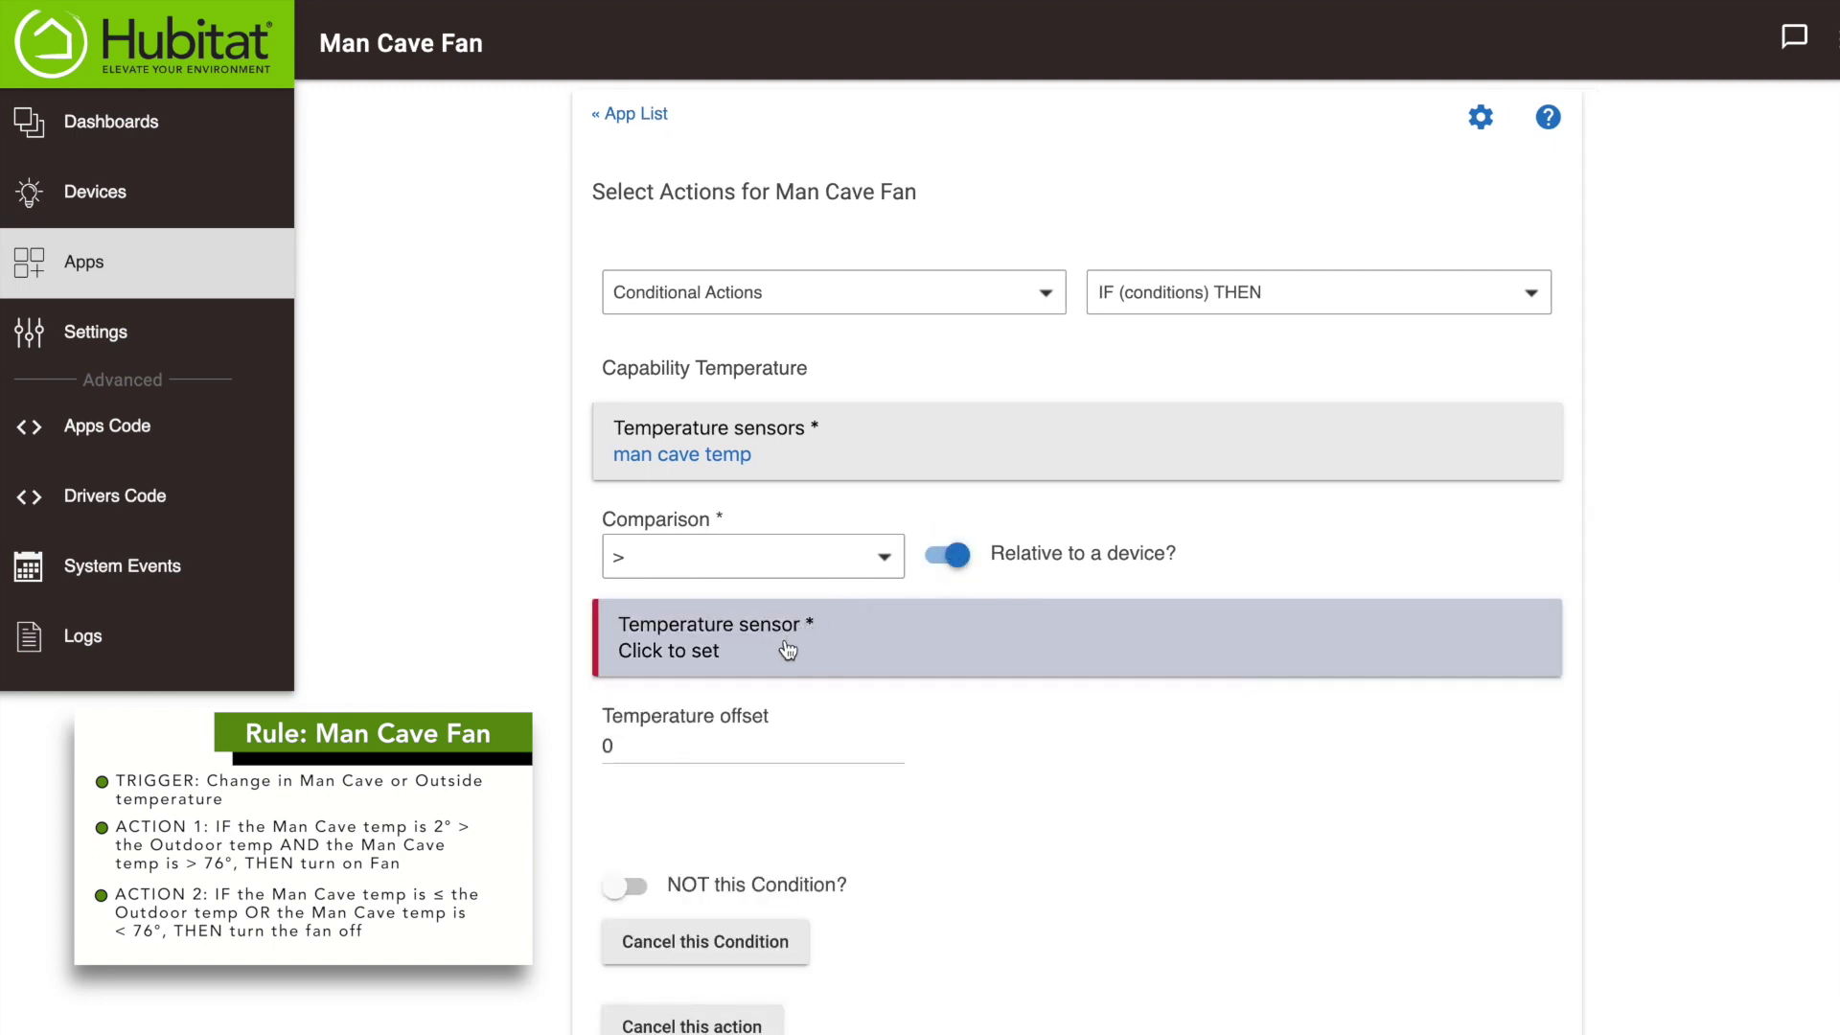
click(788, 651)
click(615, 767)
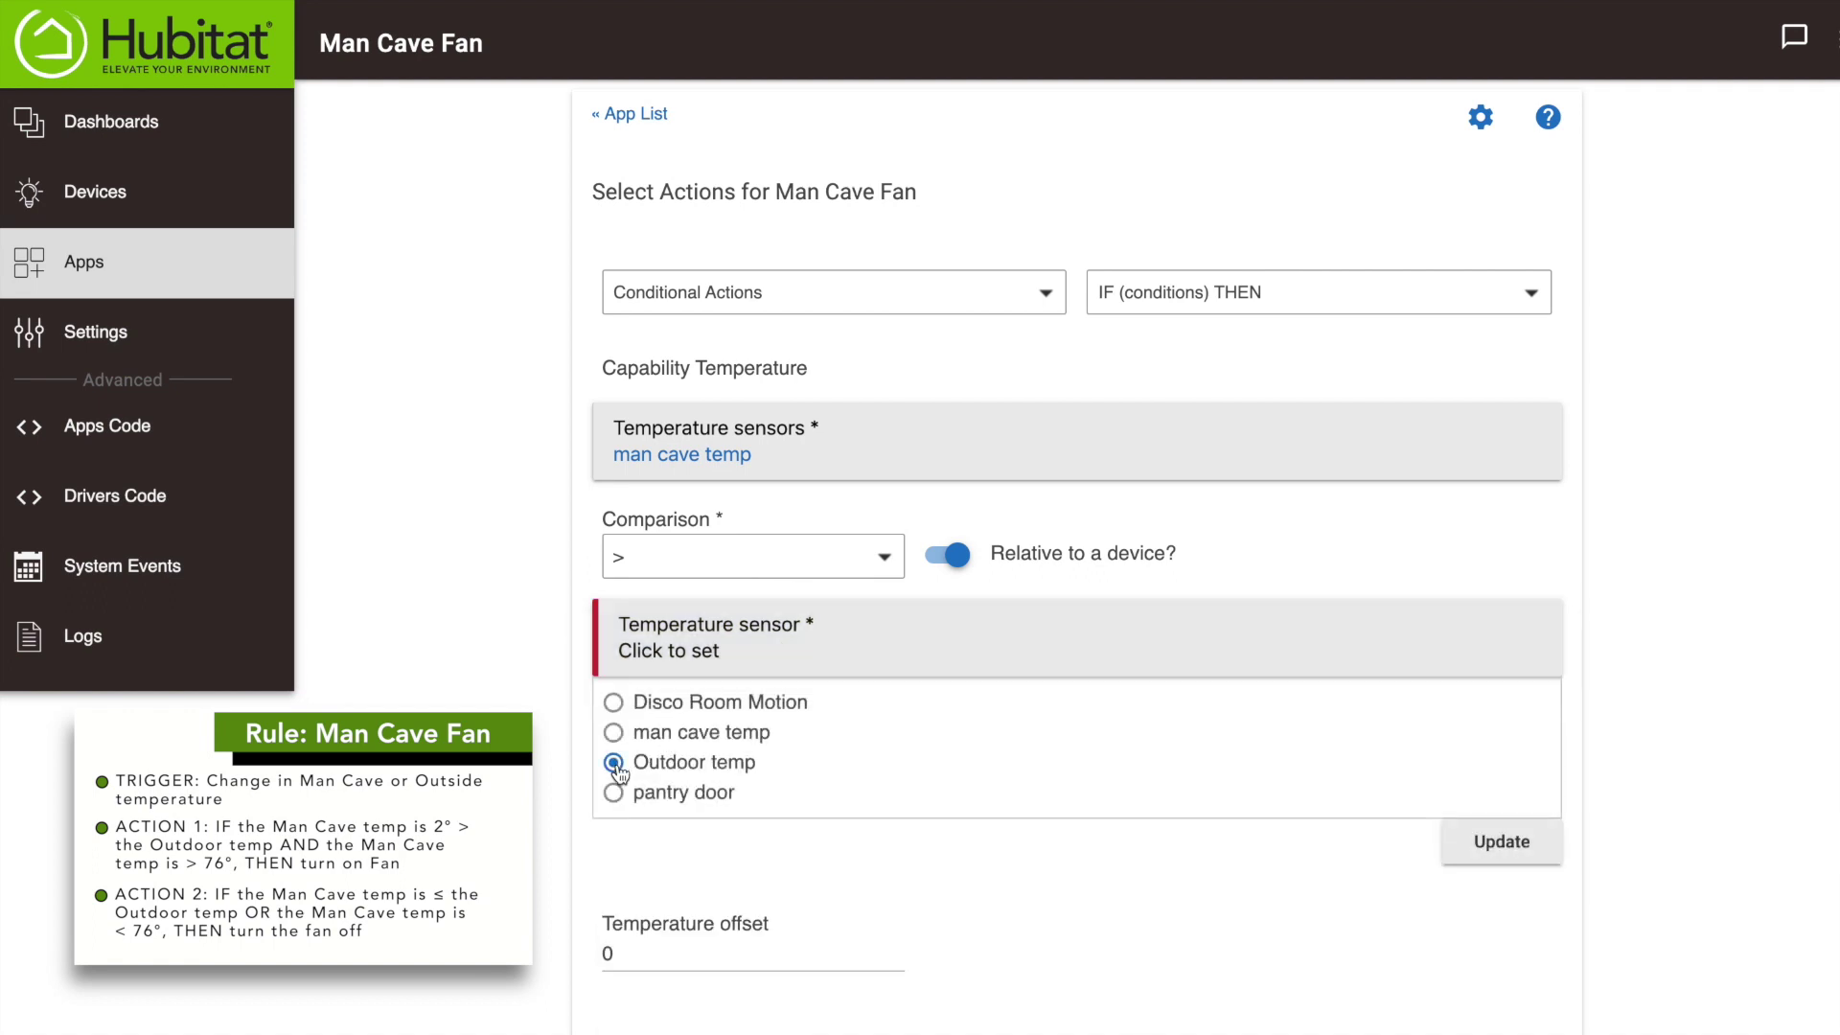
click(1505, 843)
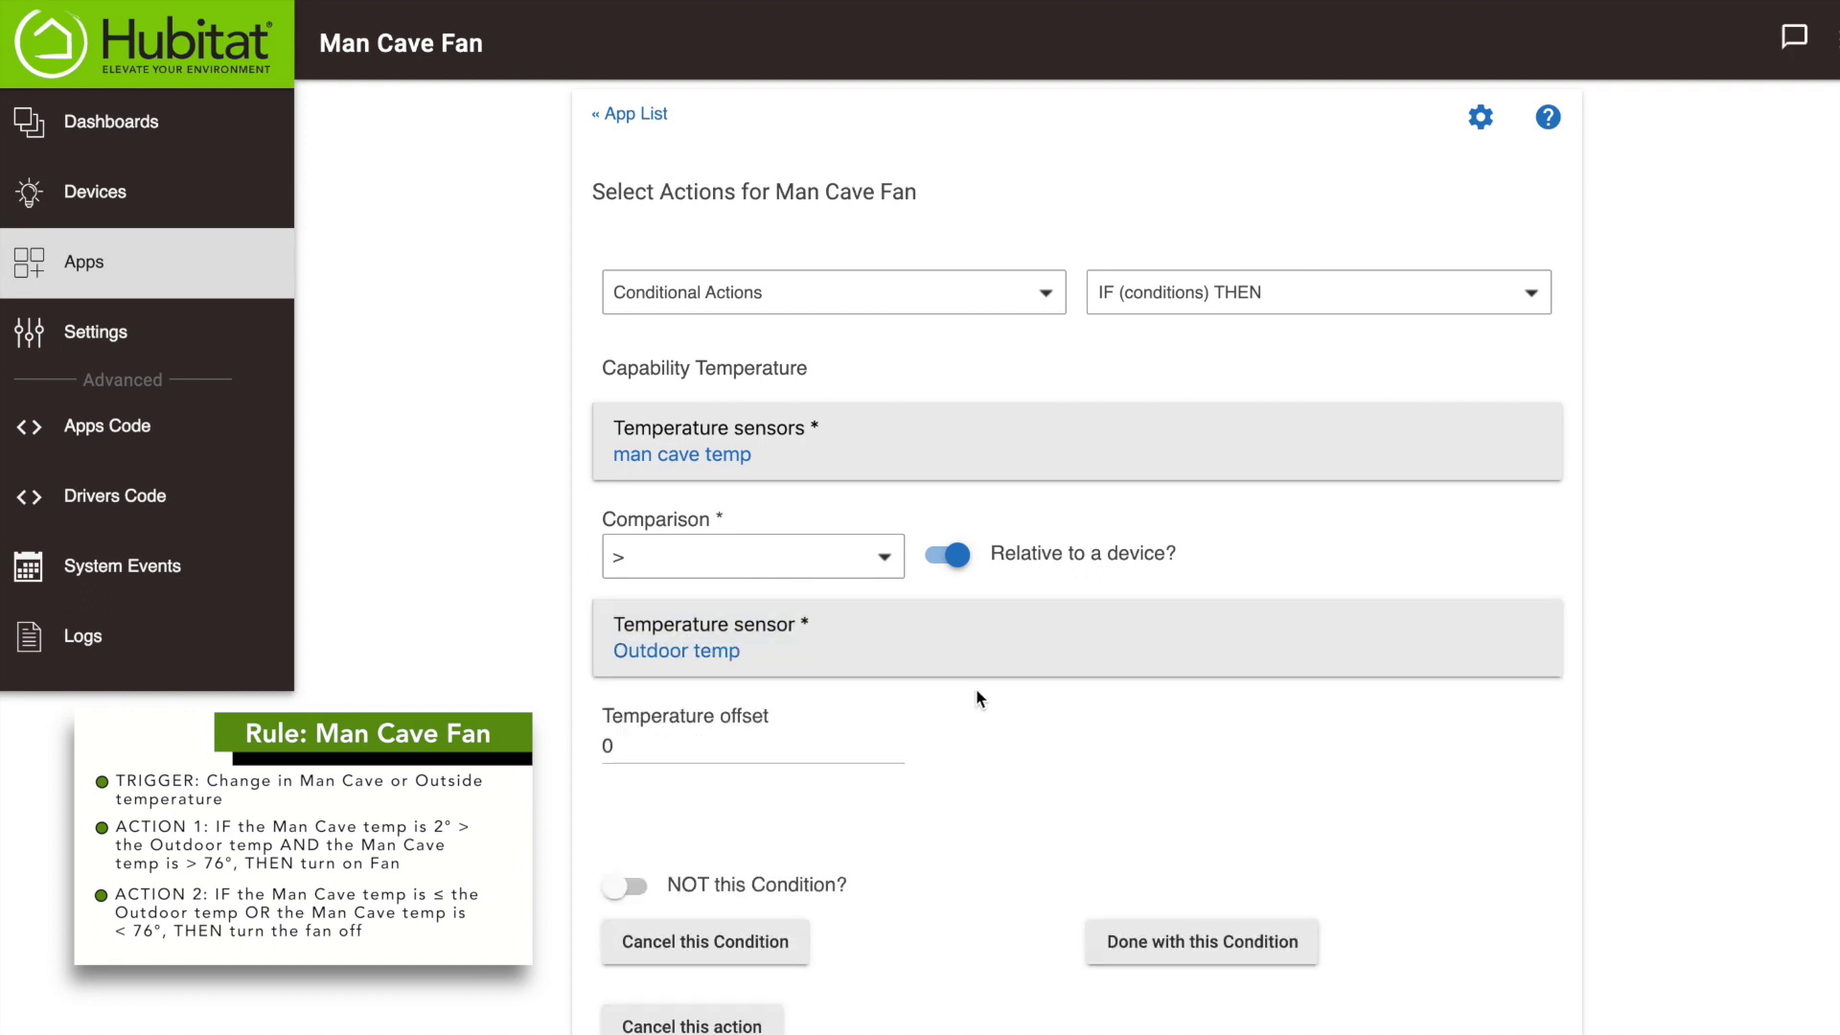
click(730, 745)
key(BackSpace)
text(2)
click(1171, 940)
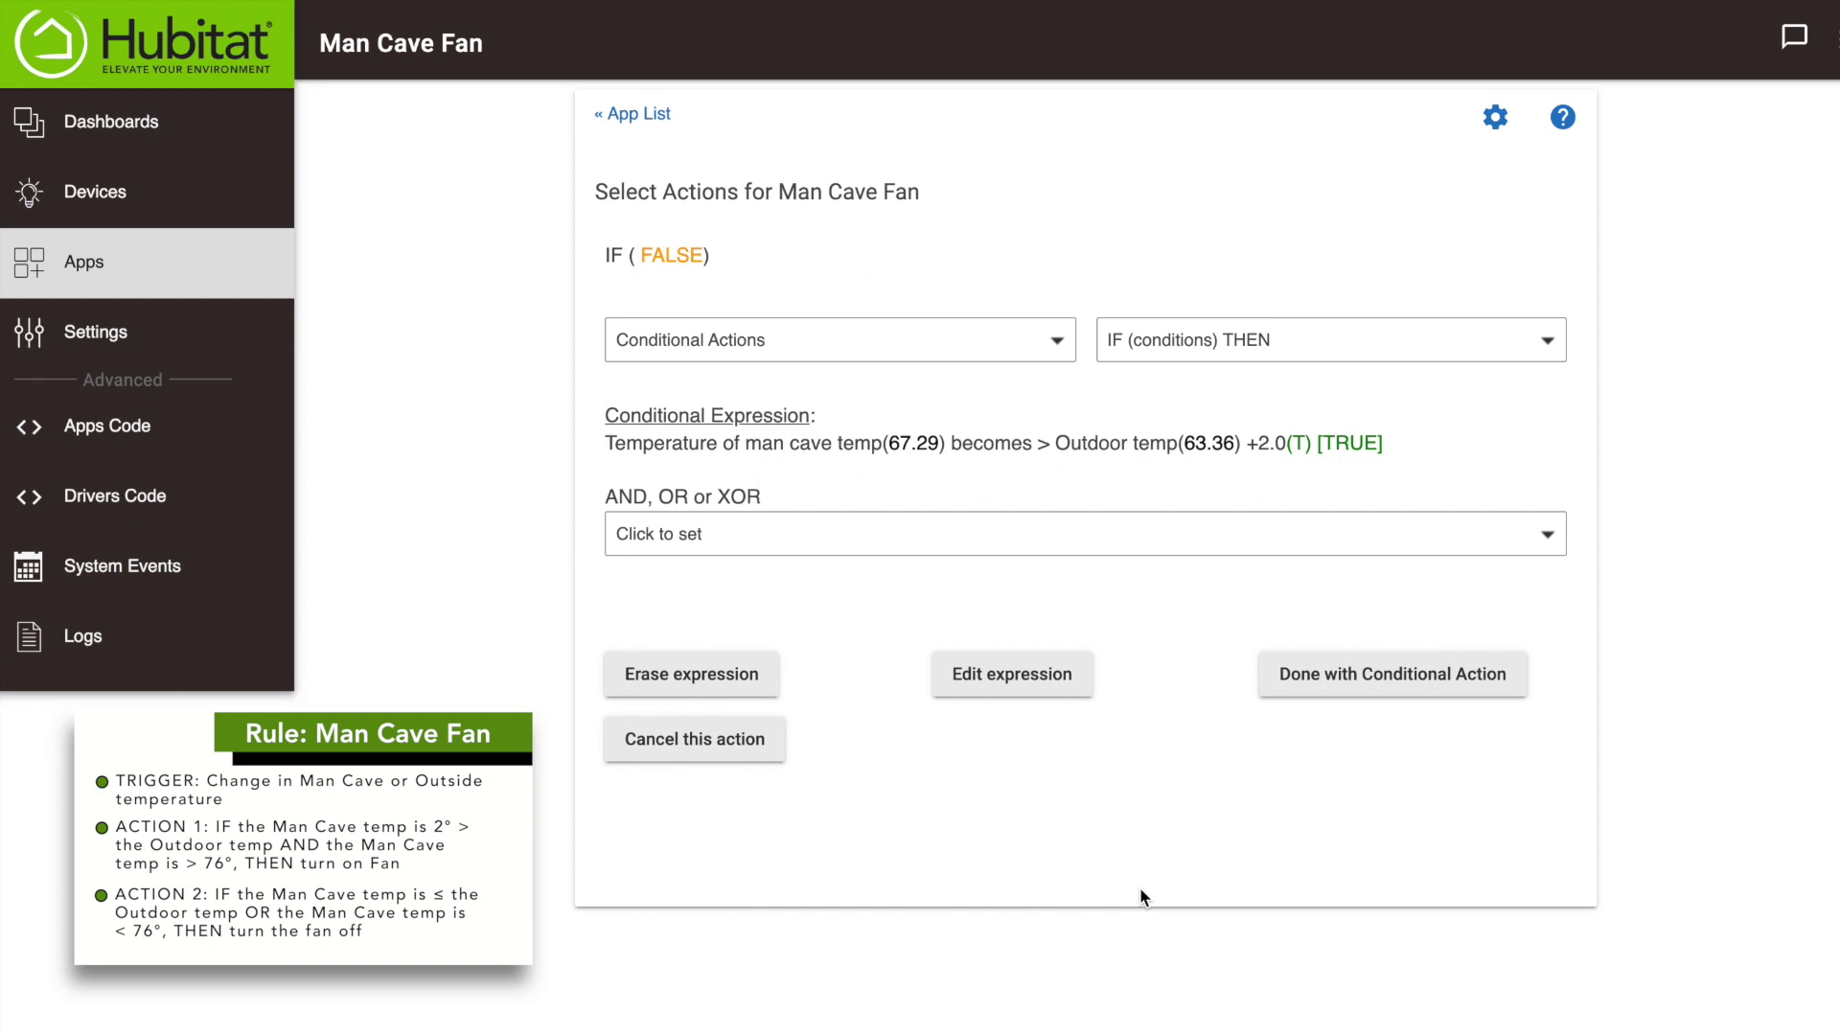
- Join a new AND condition on the man cave temp temperature sensor
click(929, 533)
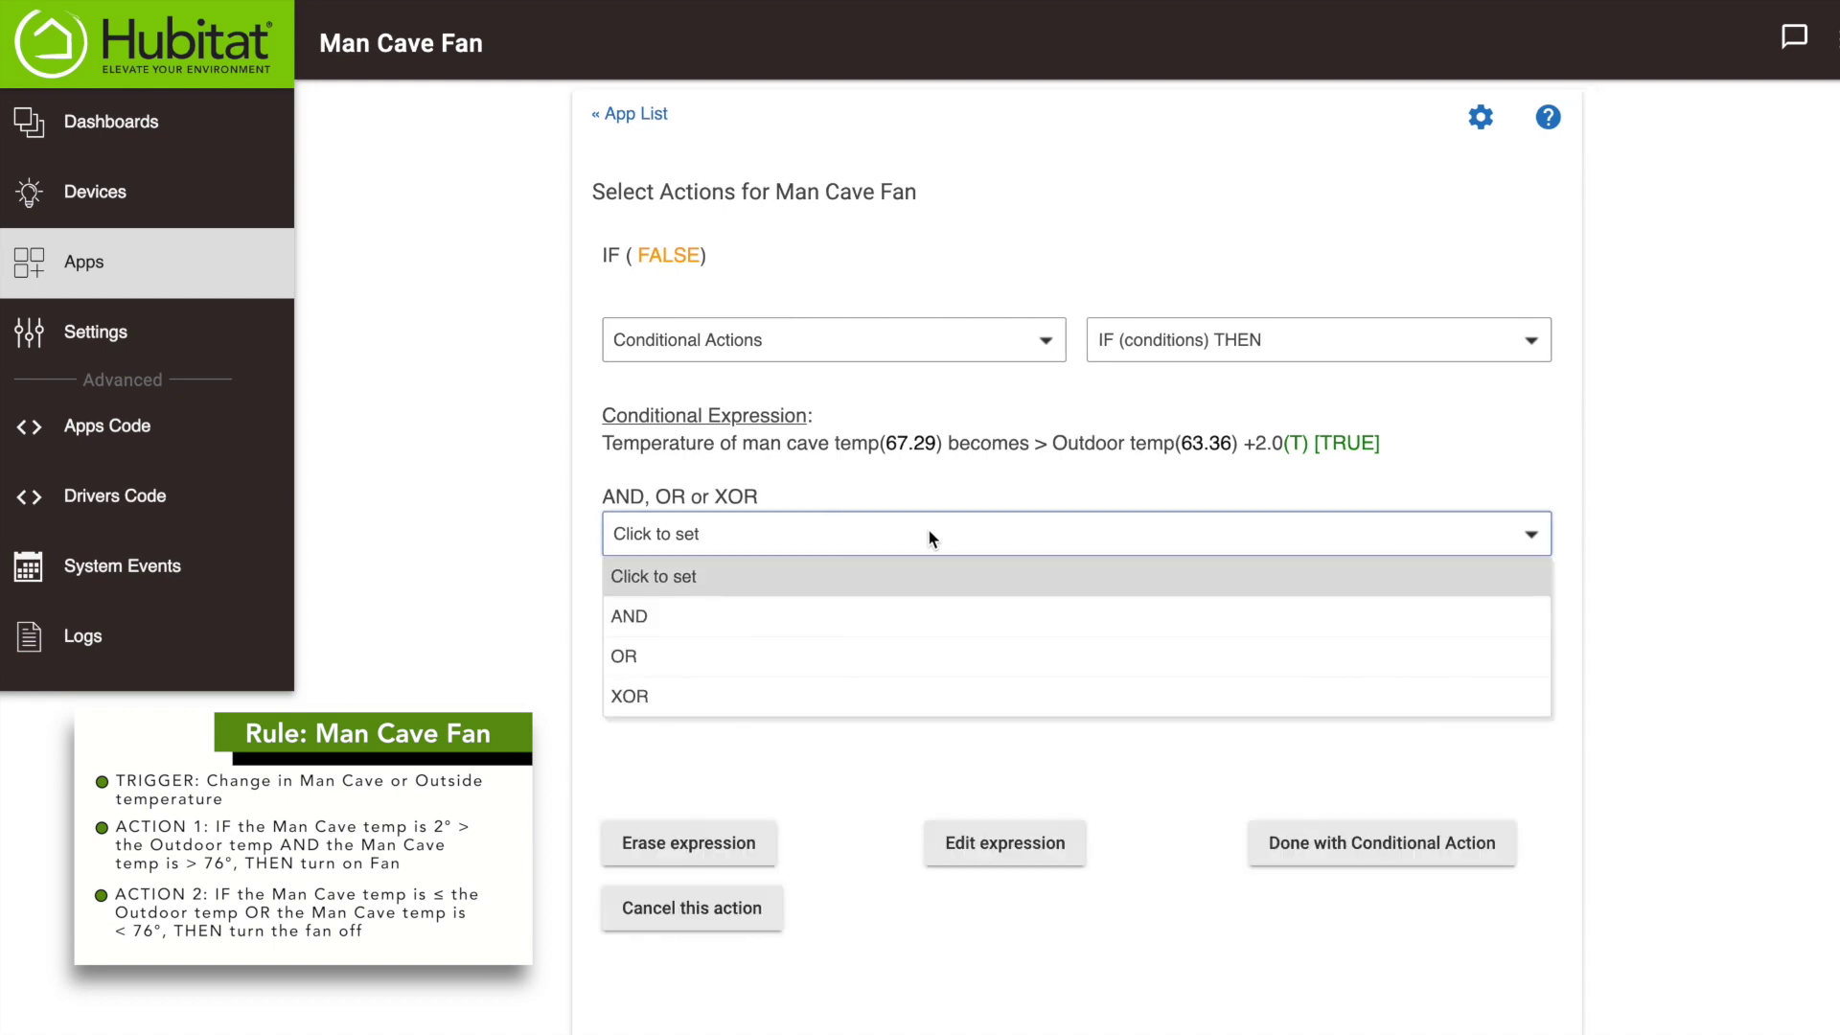
click(850, 624)
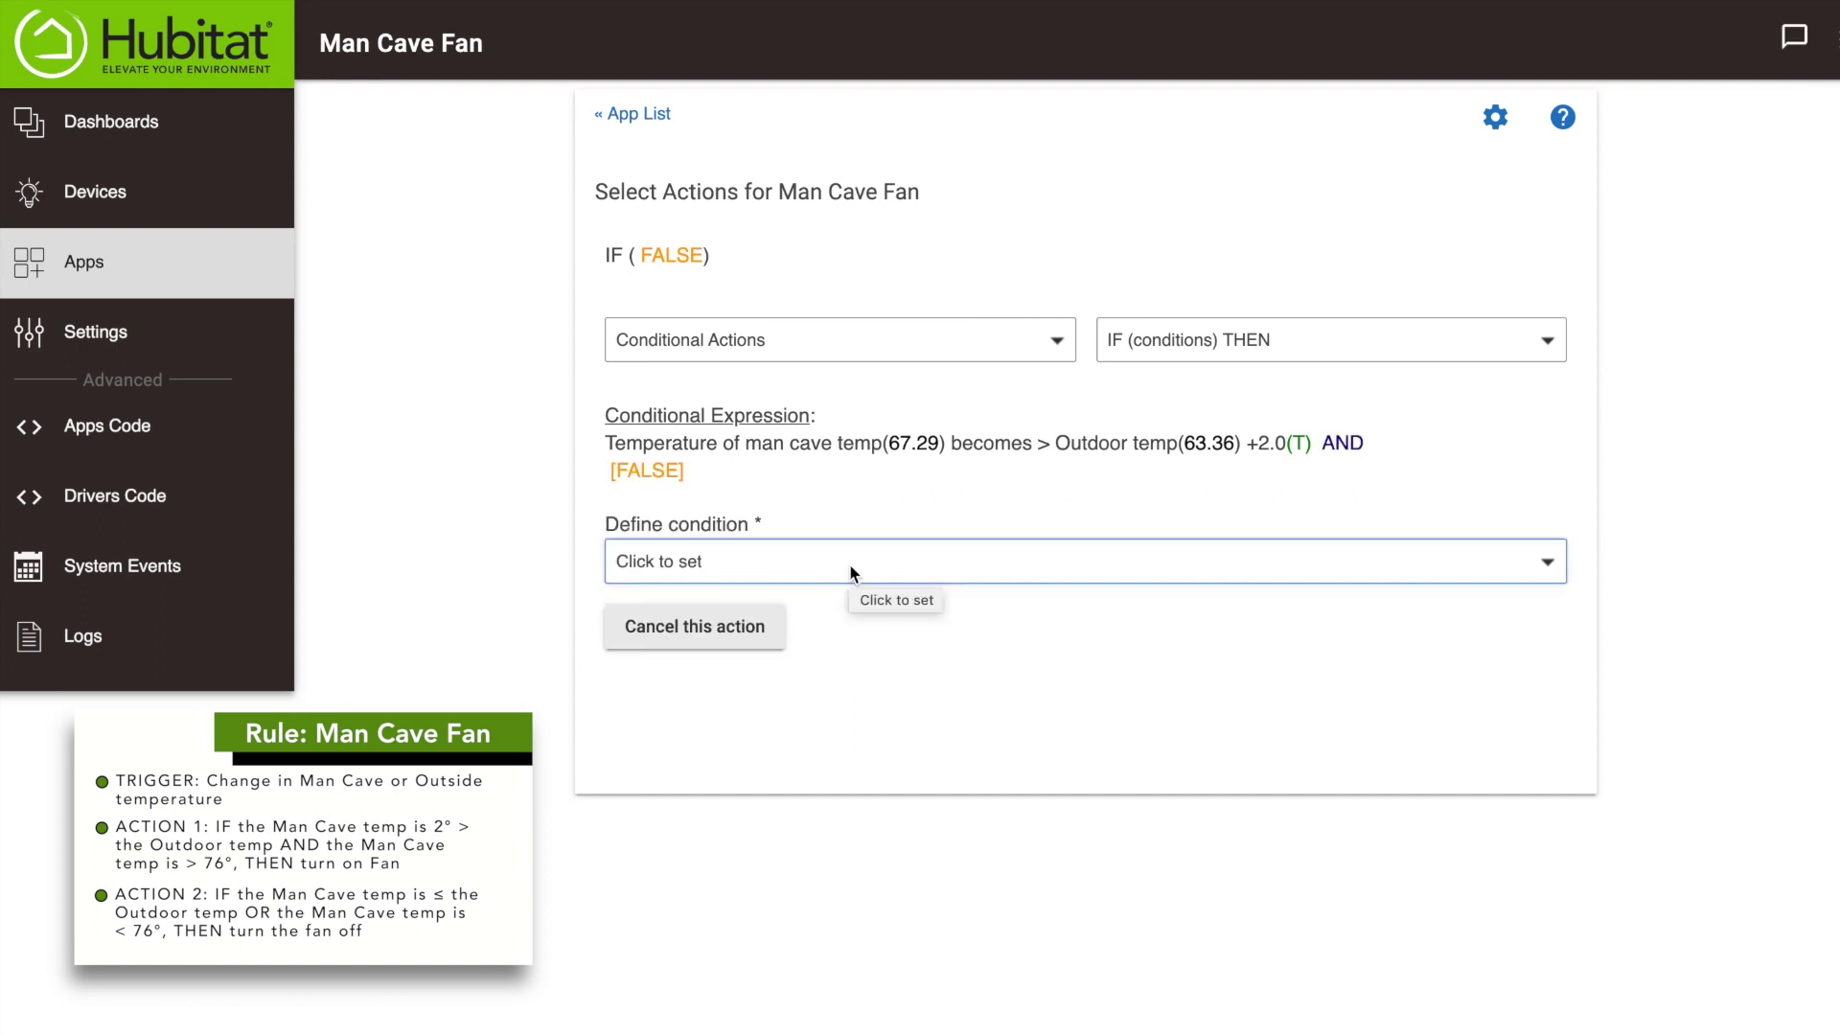
click(852, 574)
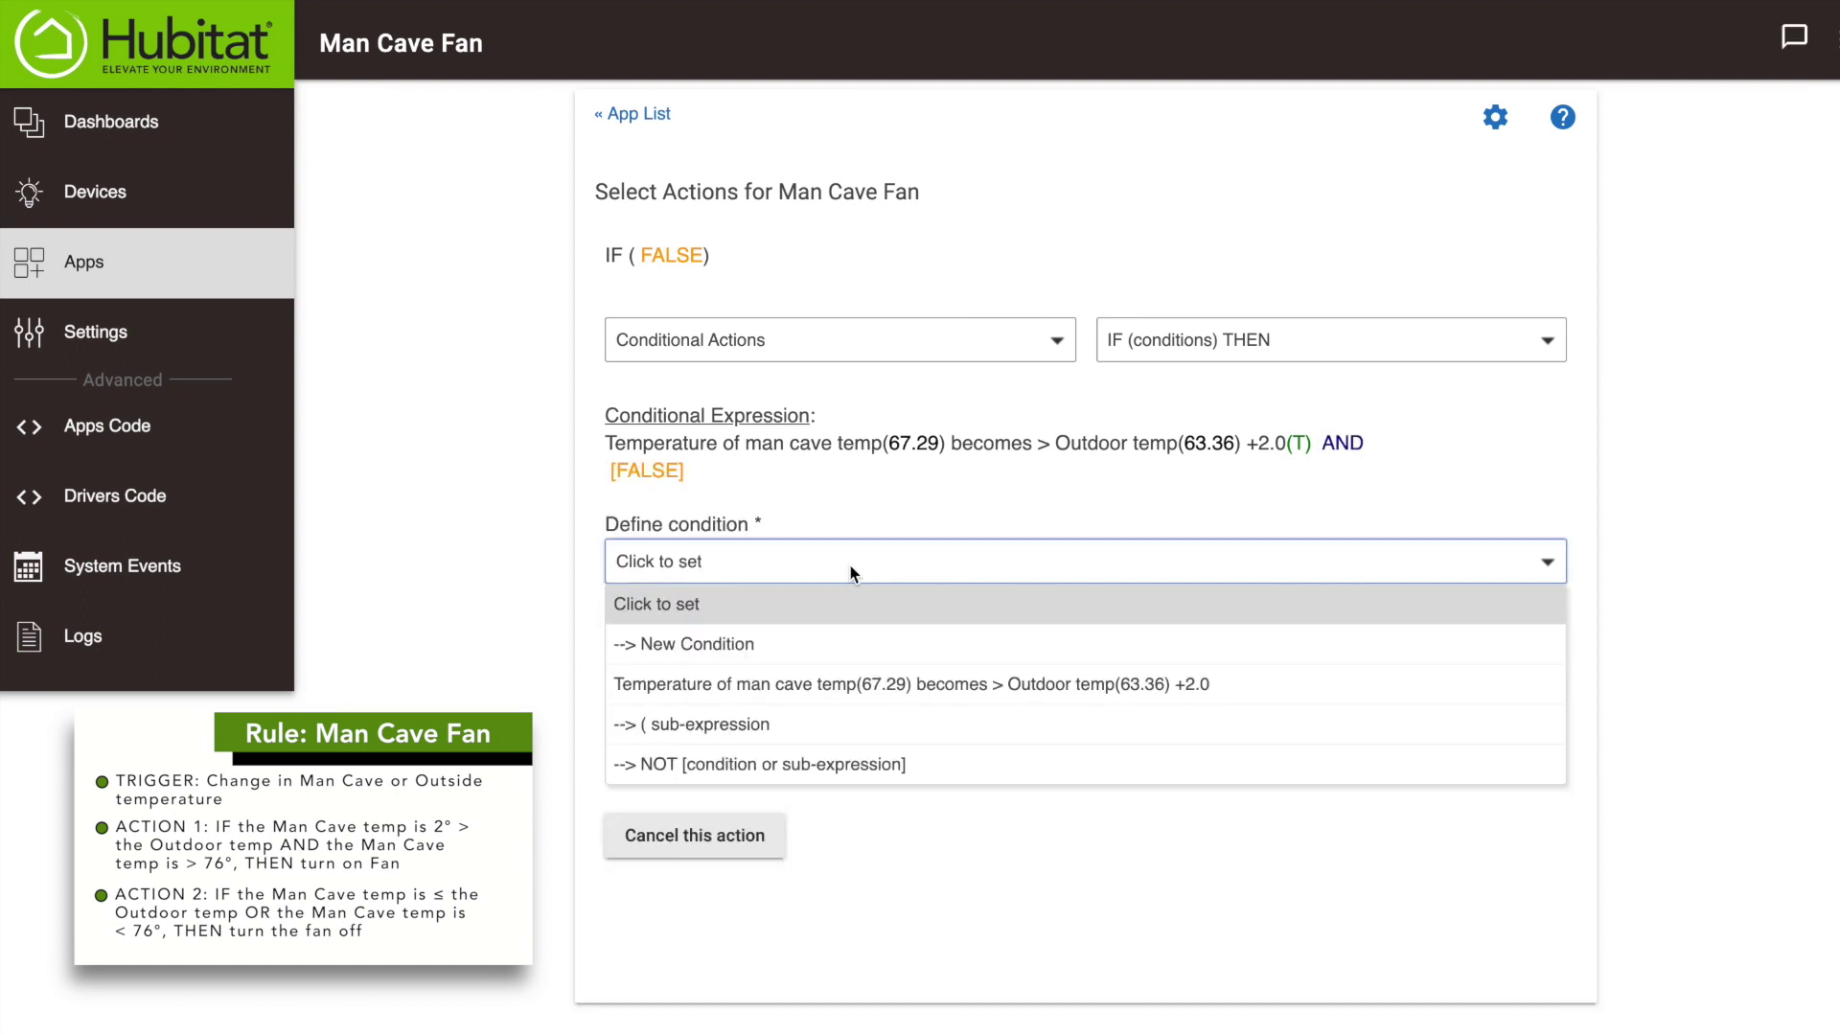
click(757, 644)
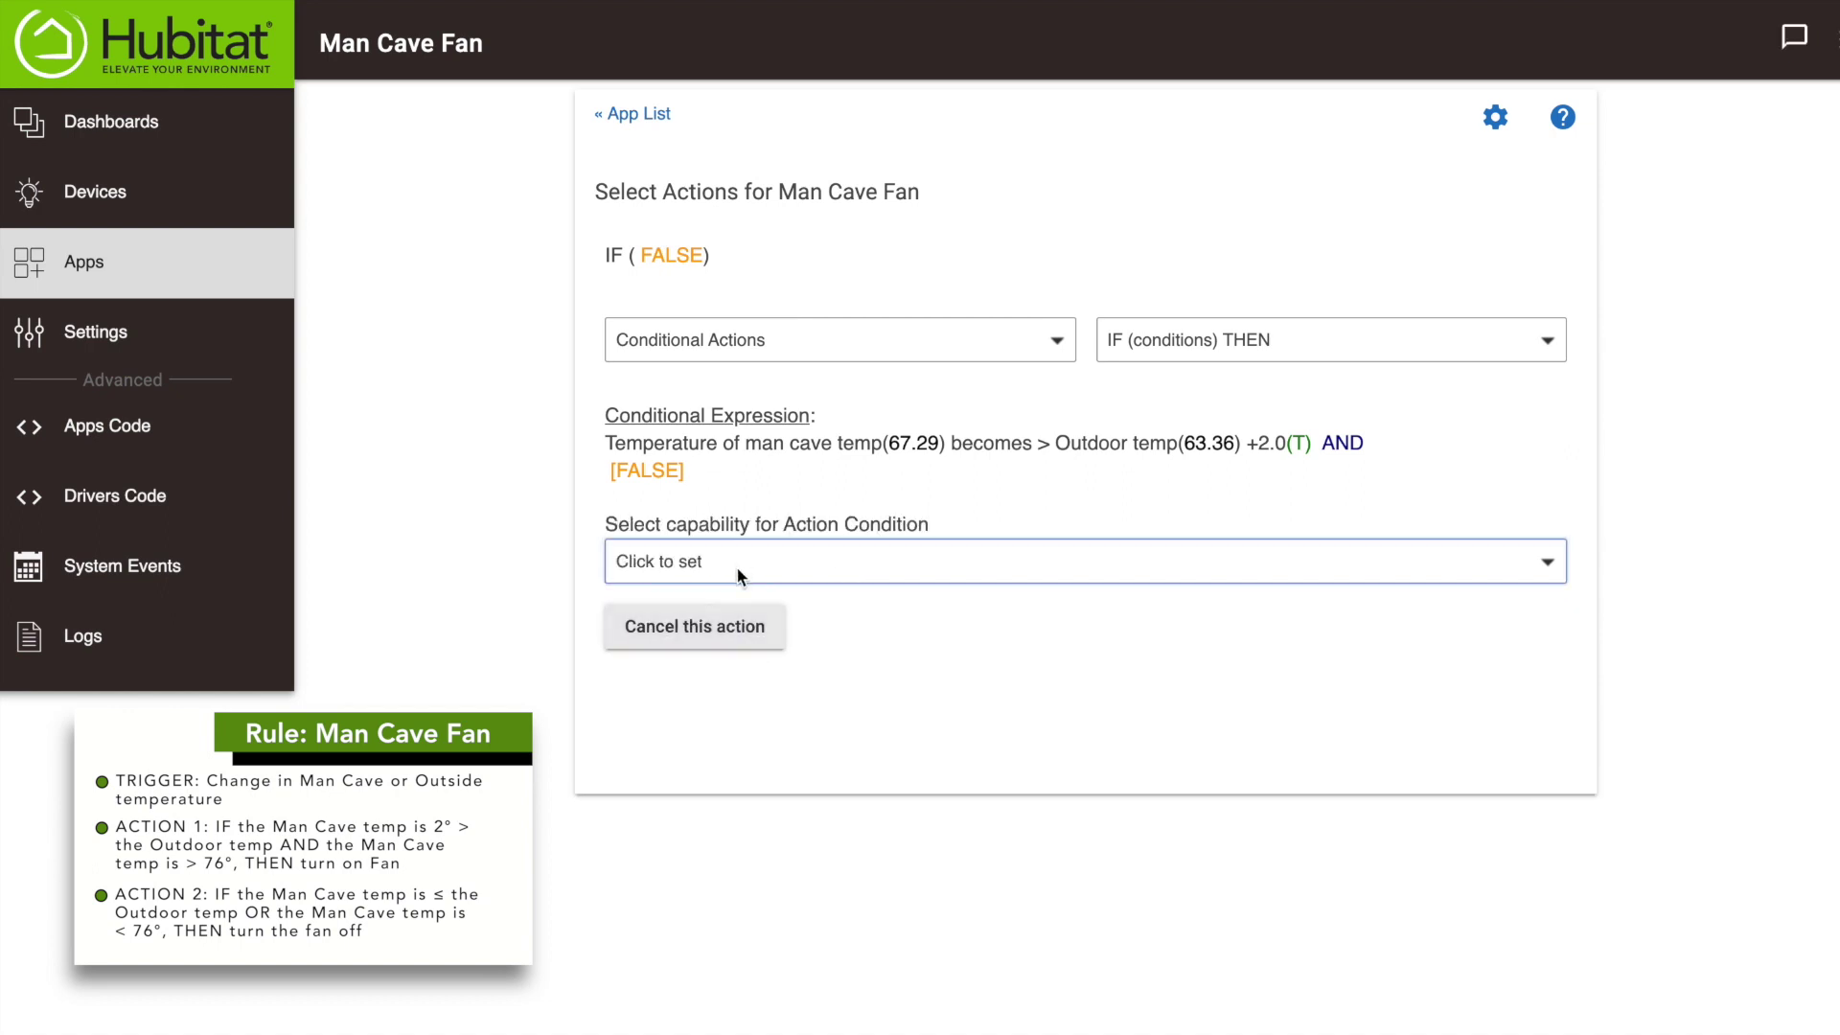
click(738, 573)
scroll(920, 843, down, 5)
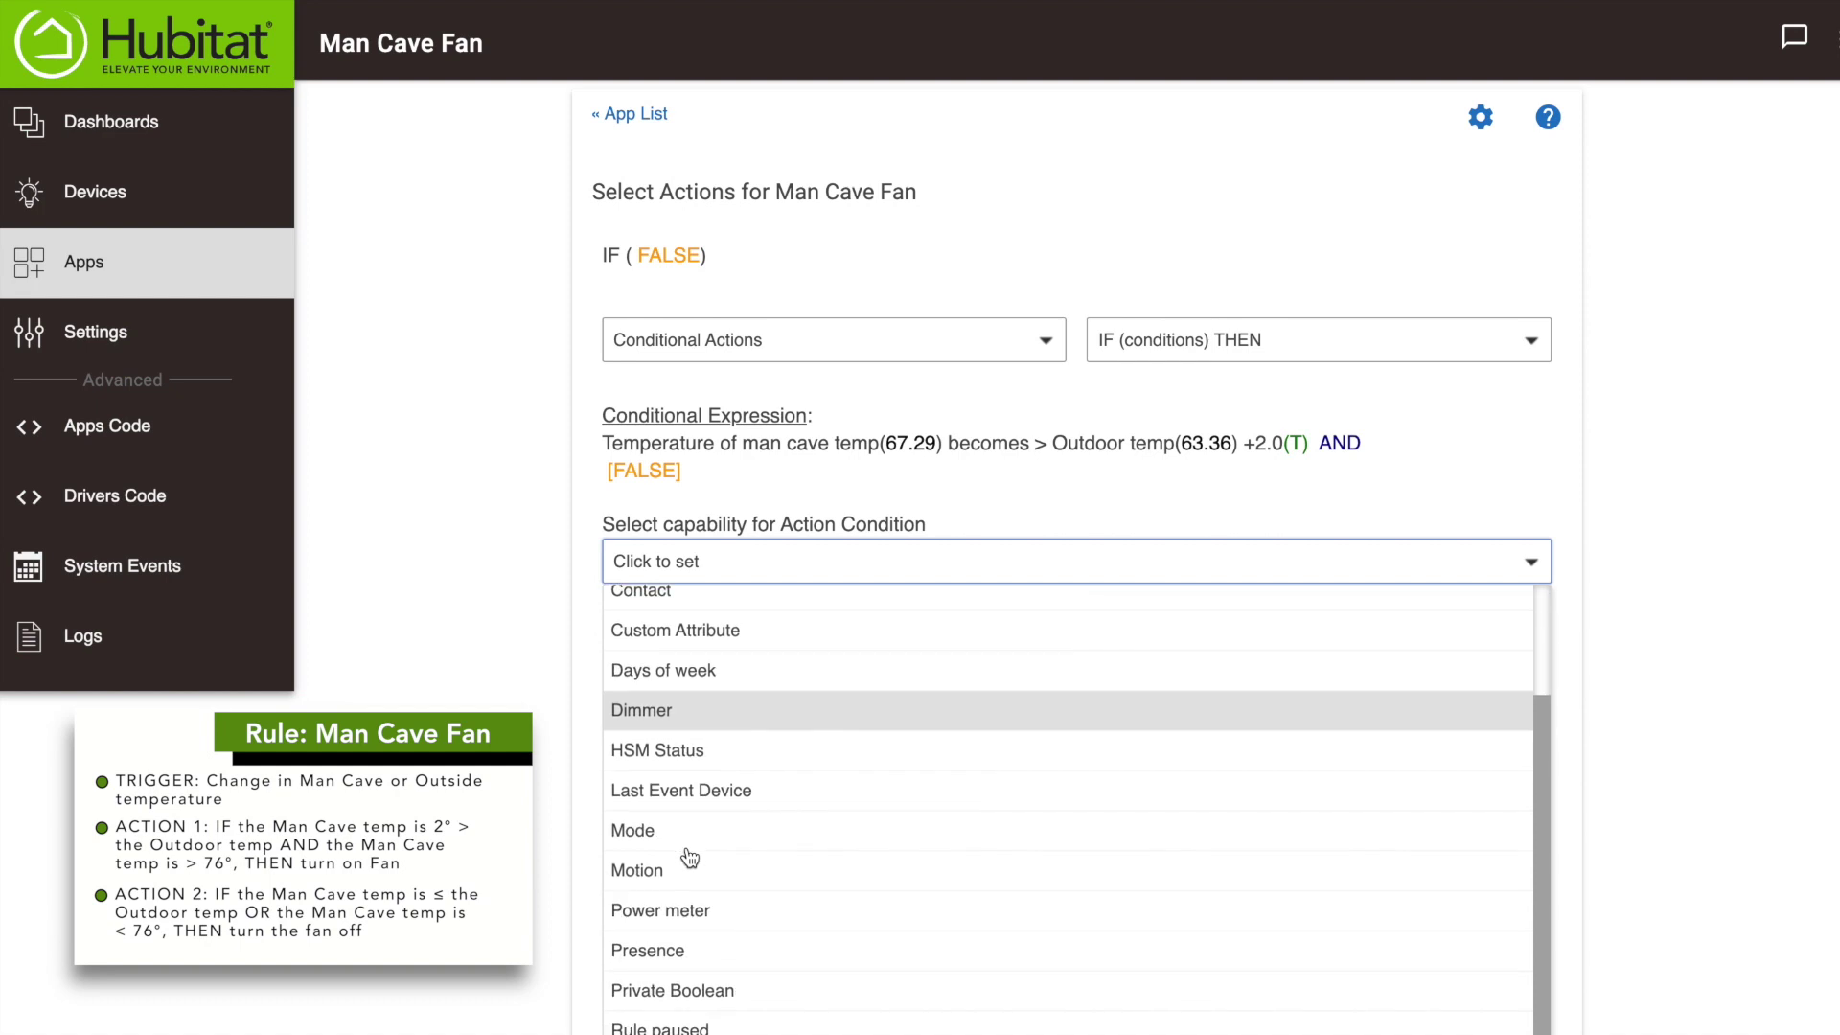
scroll(690, 856, down, 2)
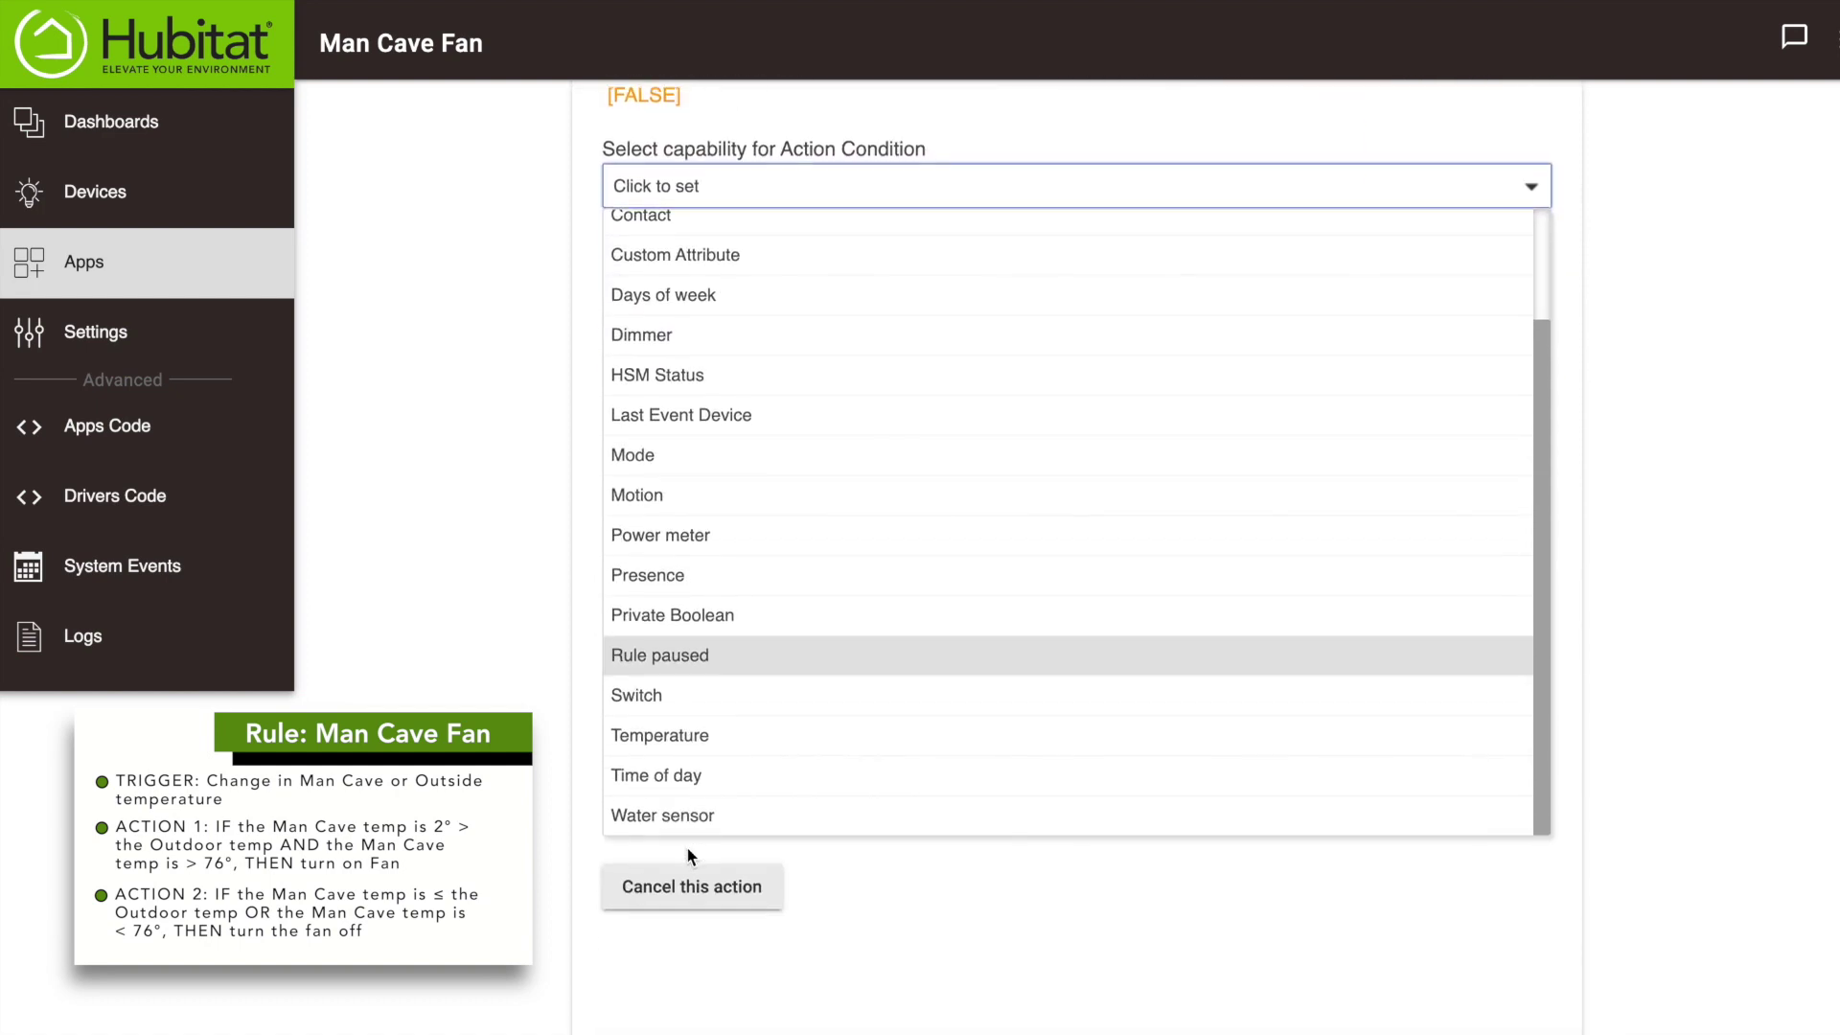
click(688, 738)
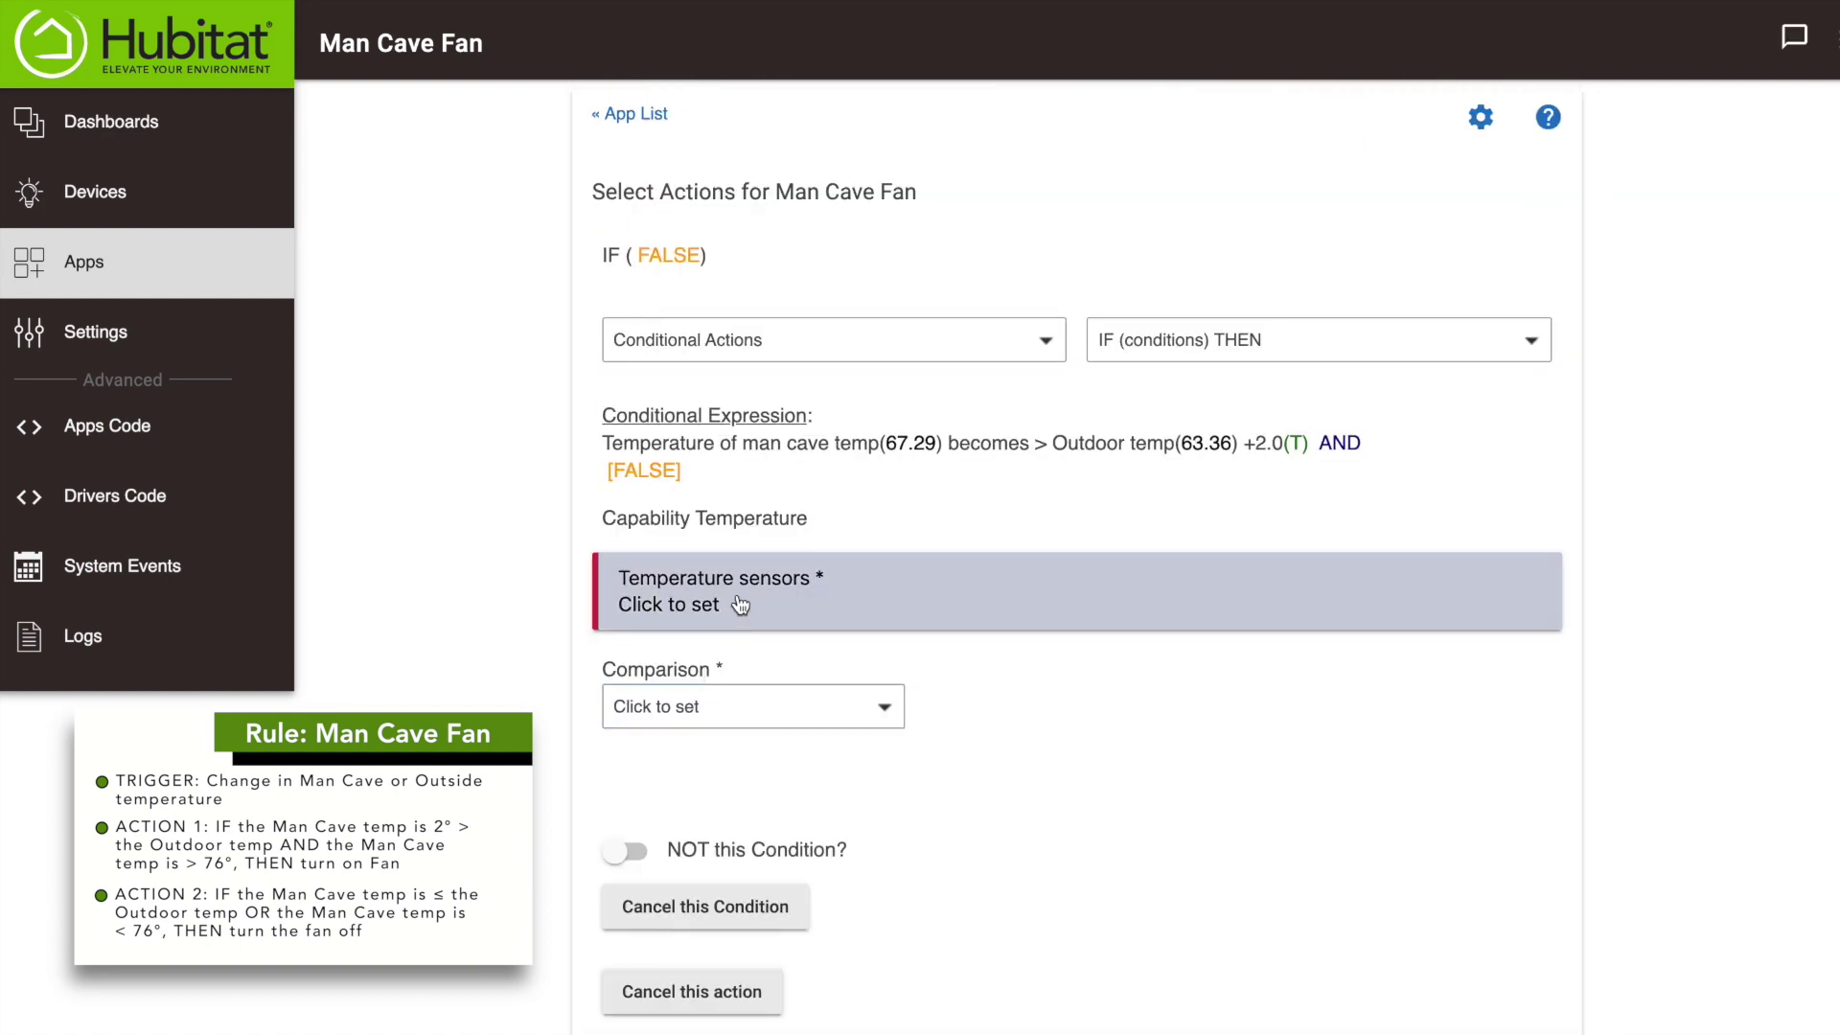
click(741, 604)
click(614, 686)
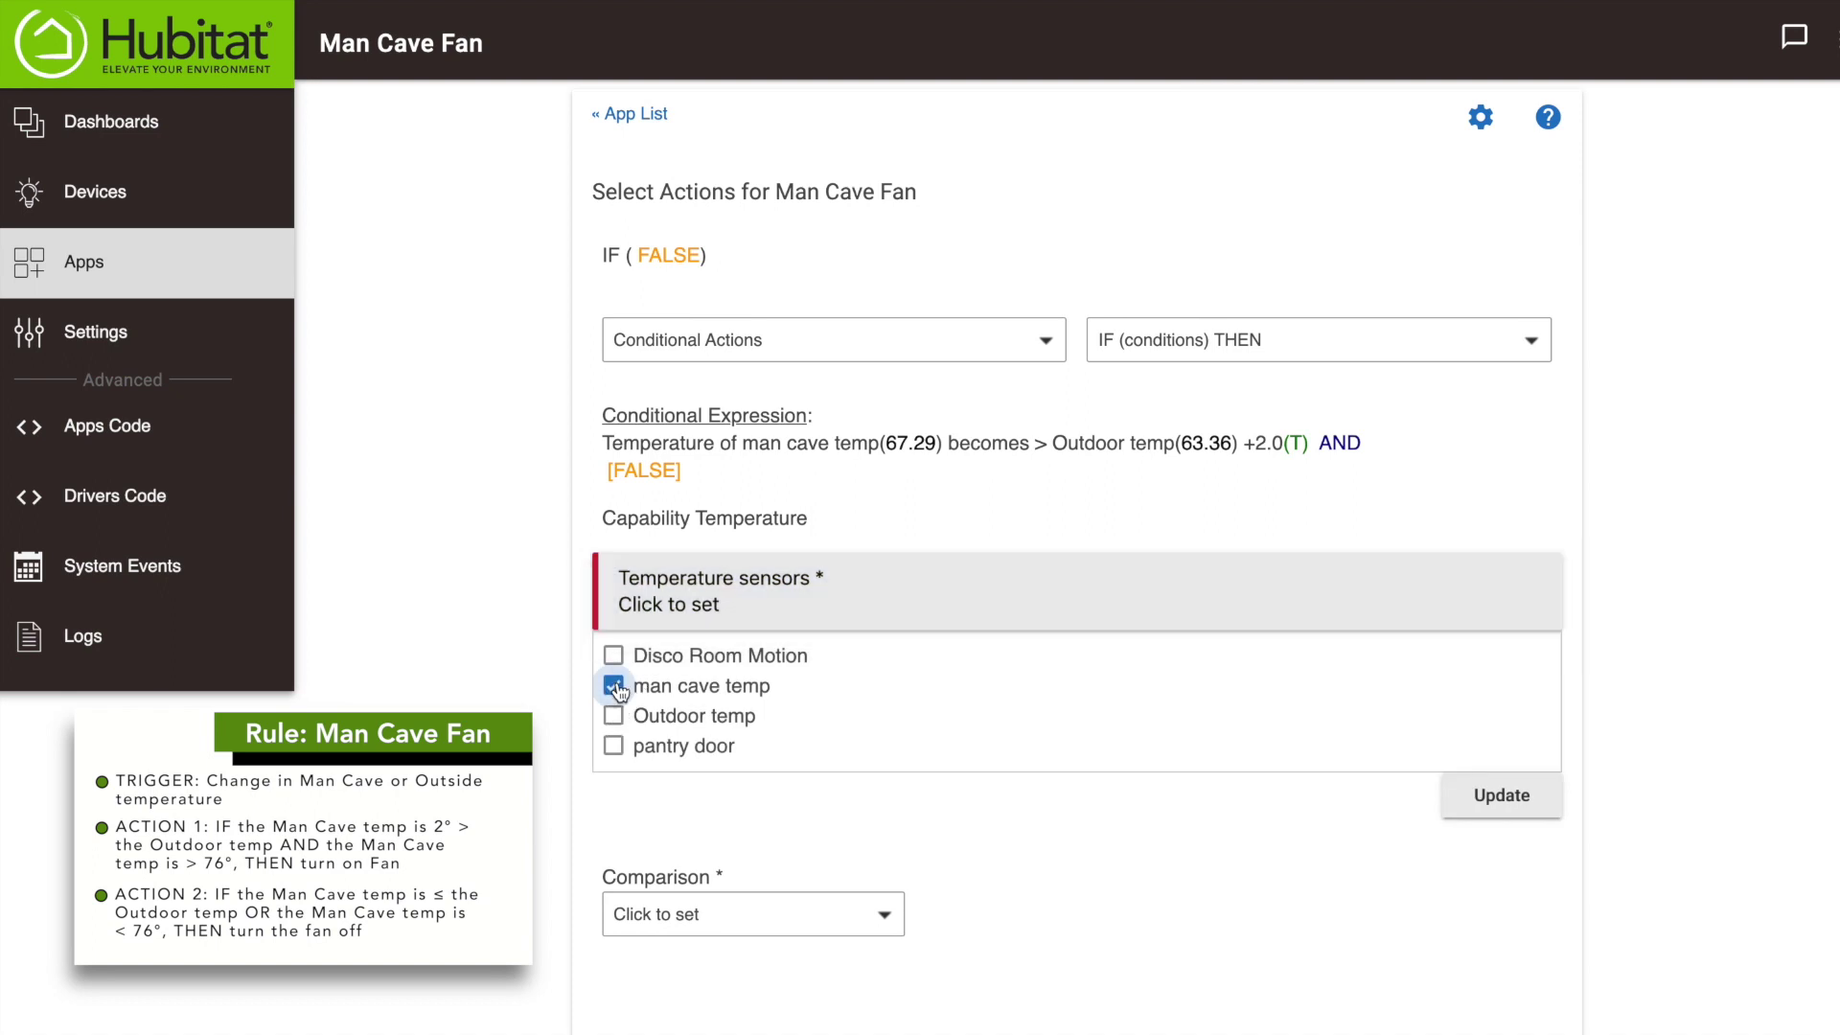
click(1449, 788)
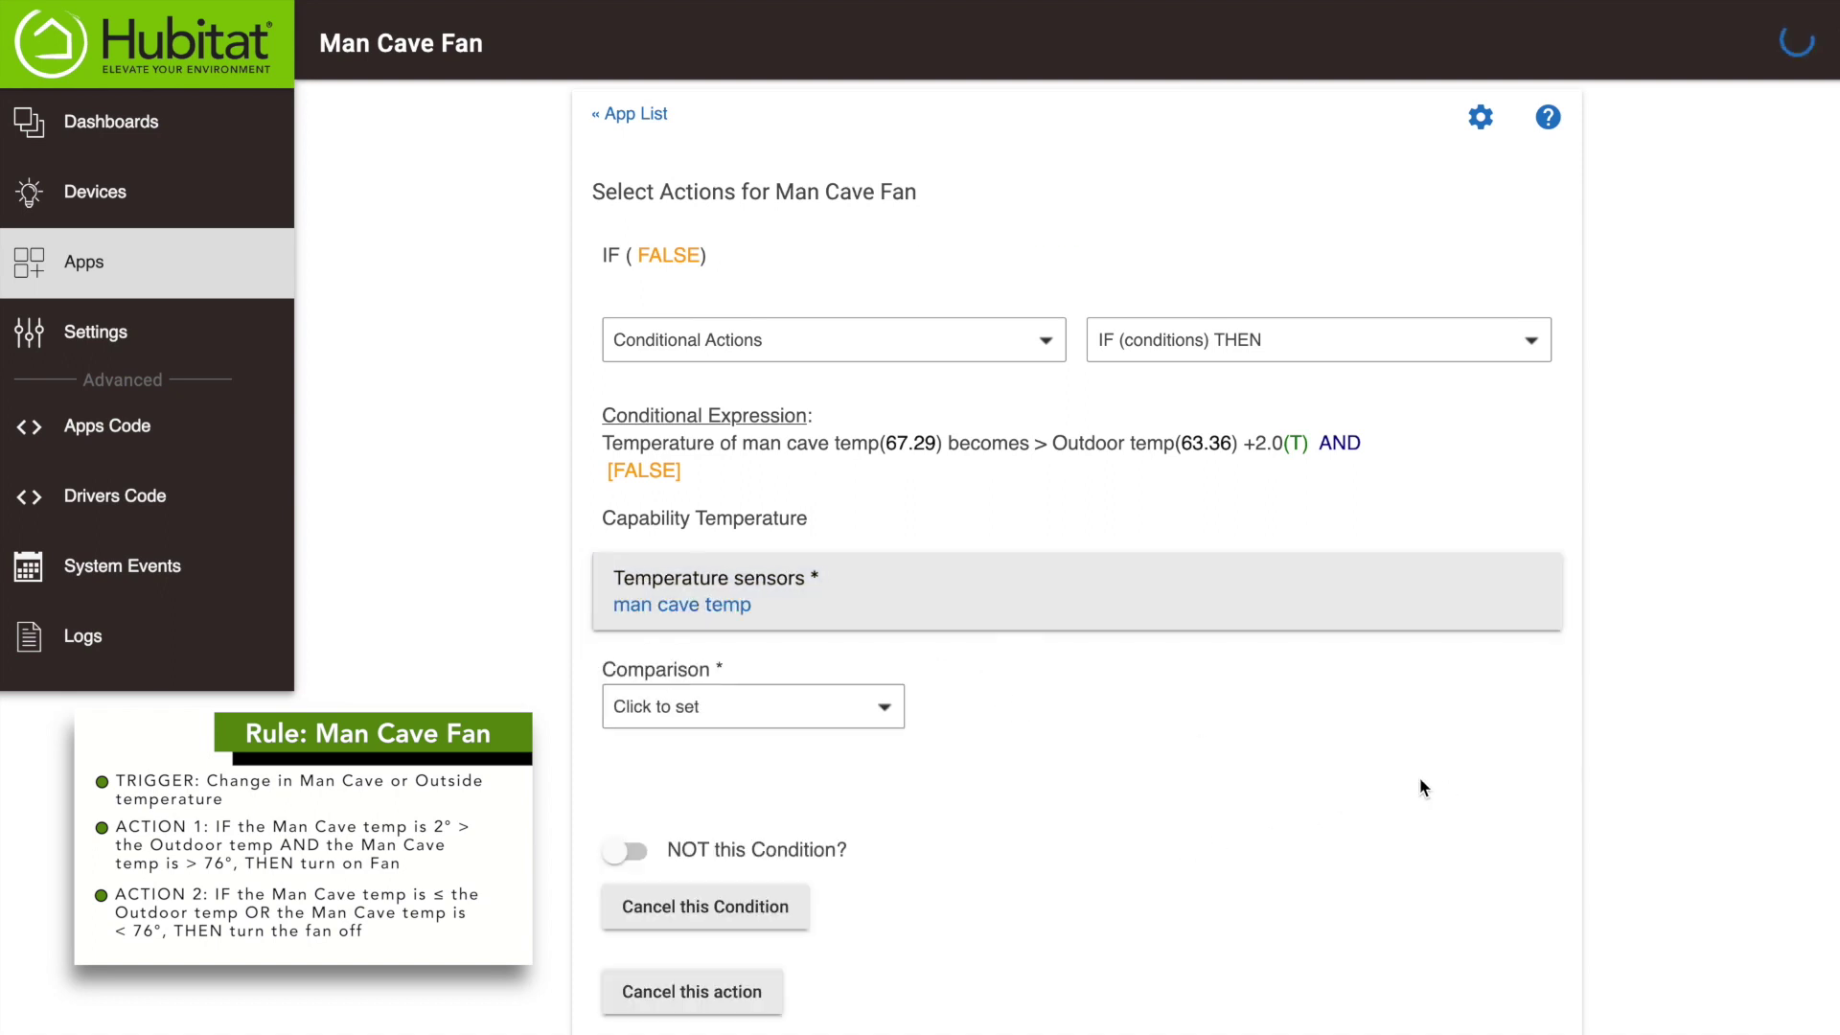
- Require man cave temp greater than 76, then finish the condition and IF action
click(877, 709)
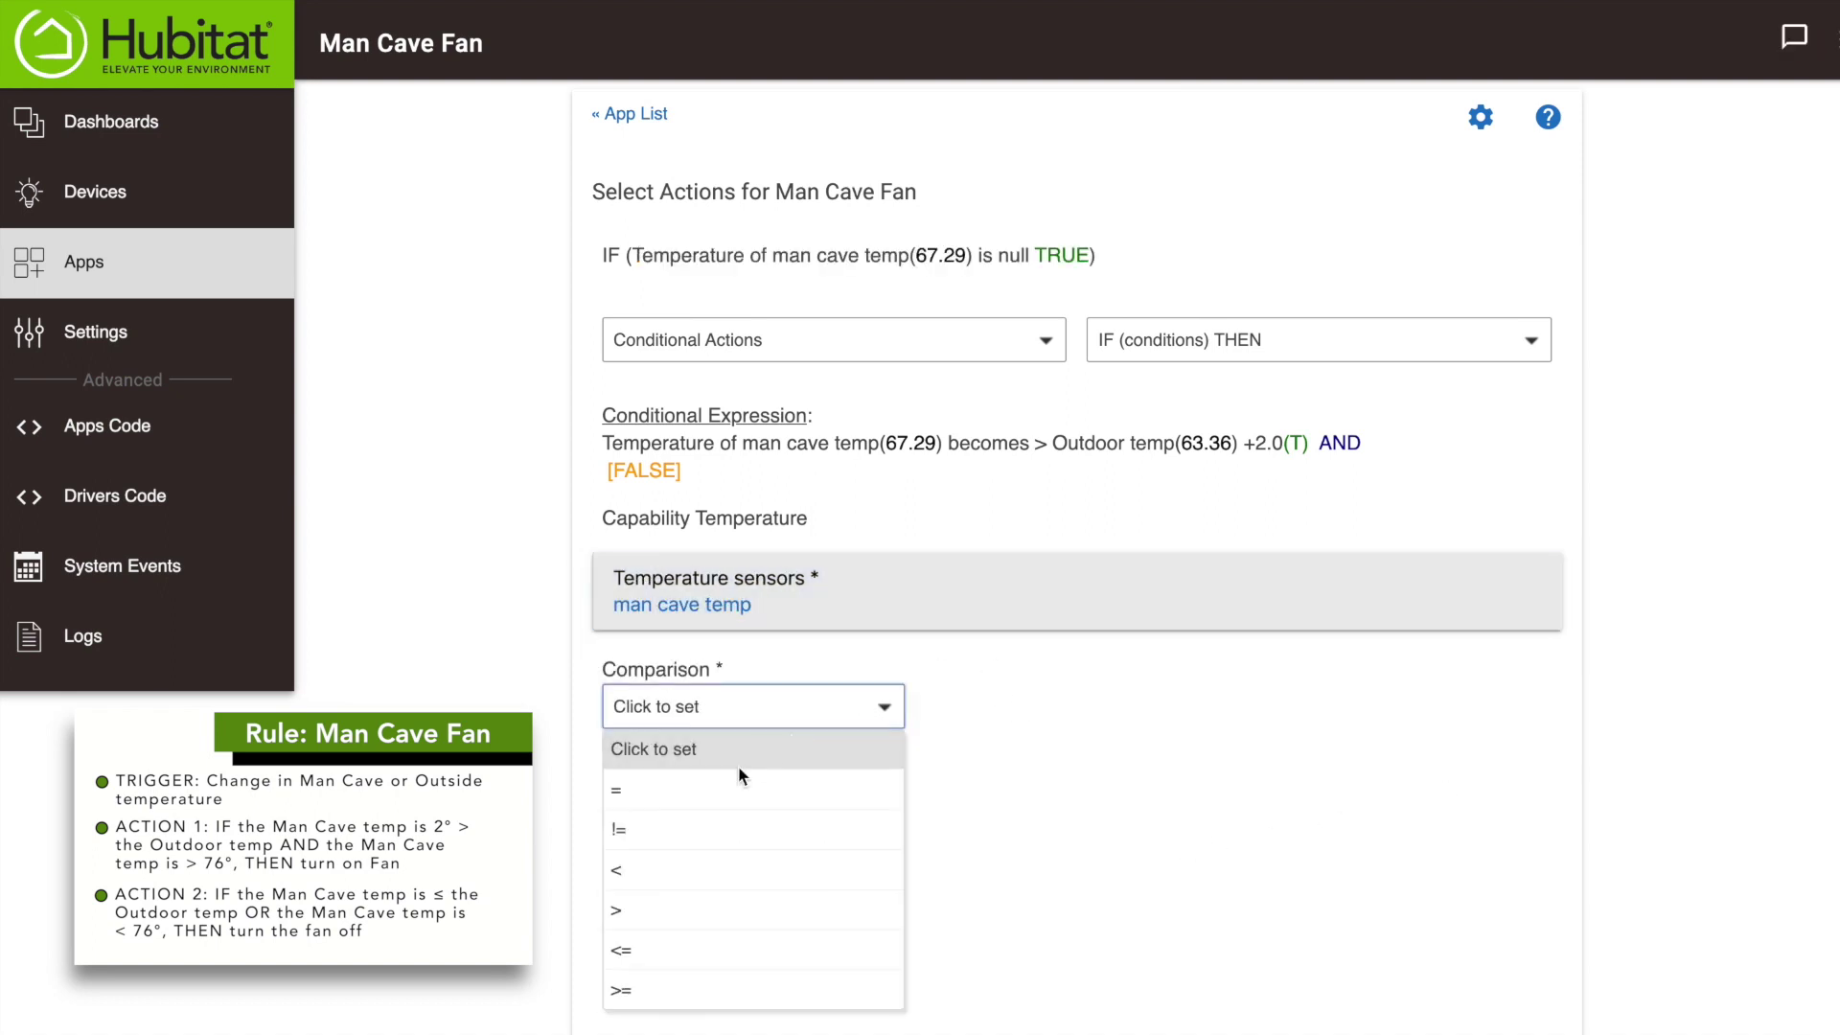
click(679, 906)
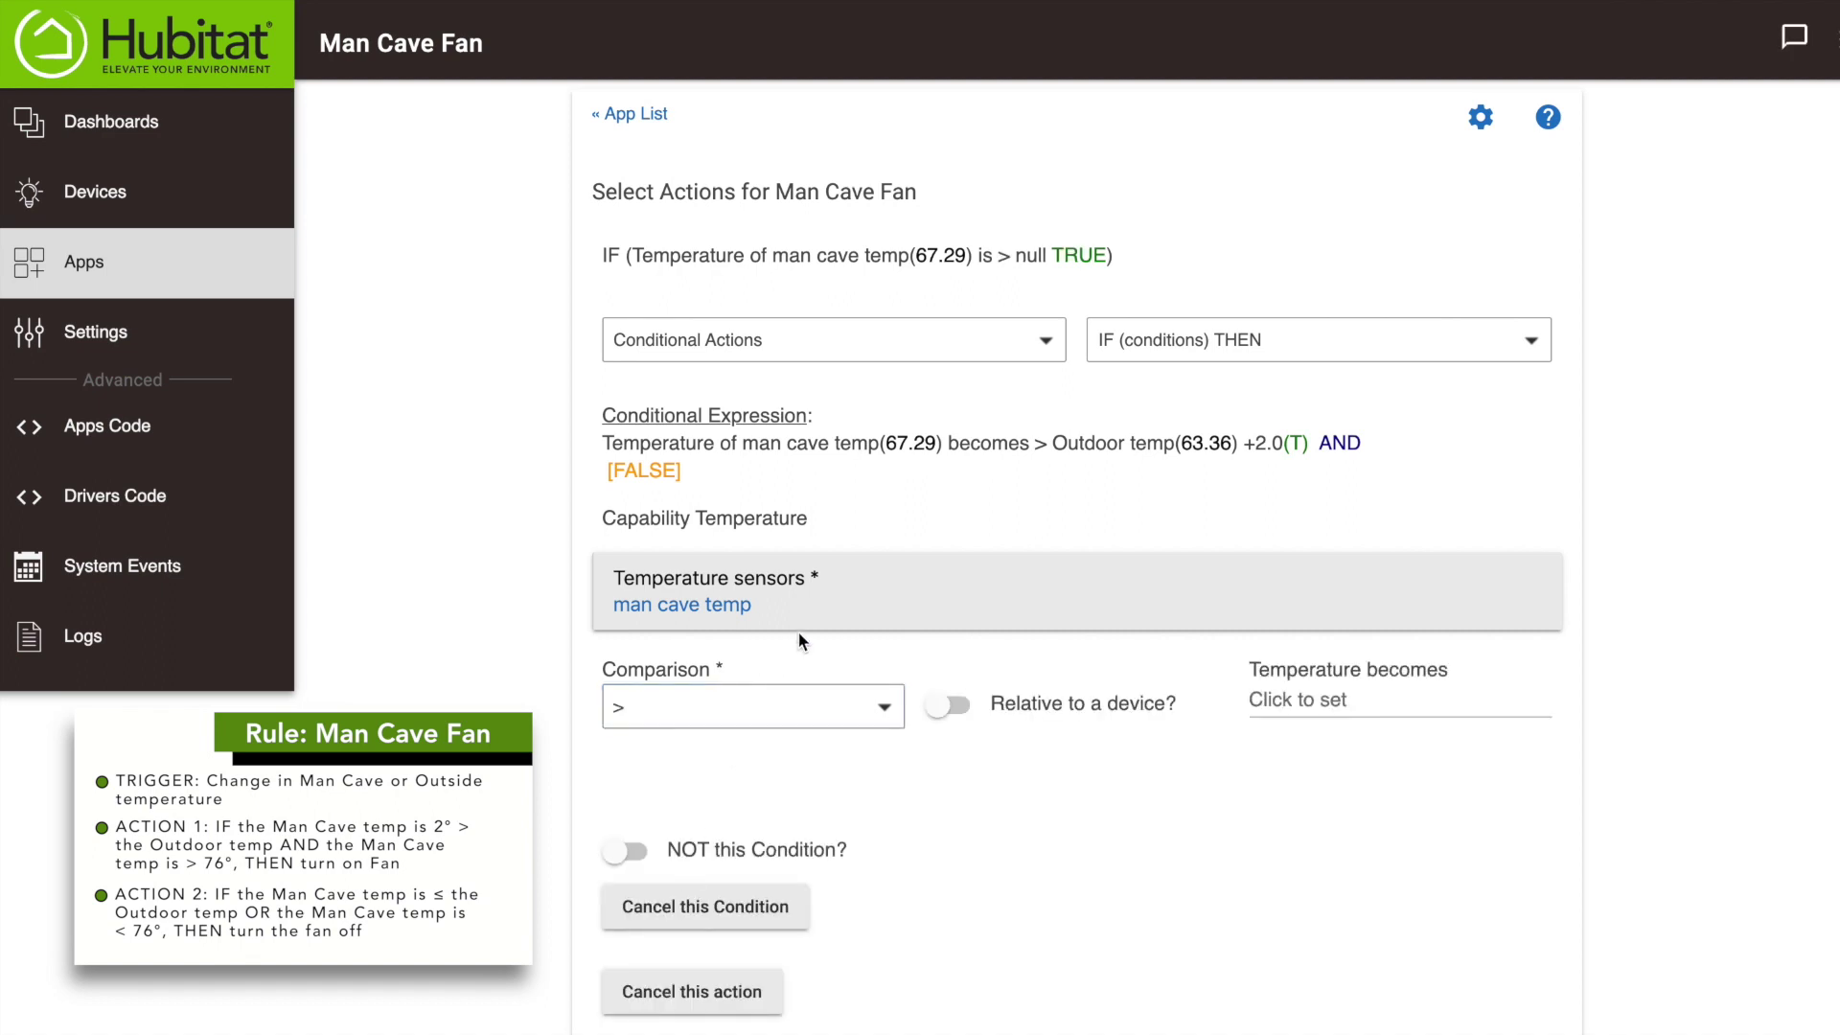
click(1284, 695)
text(76)
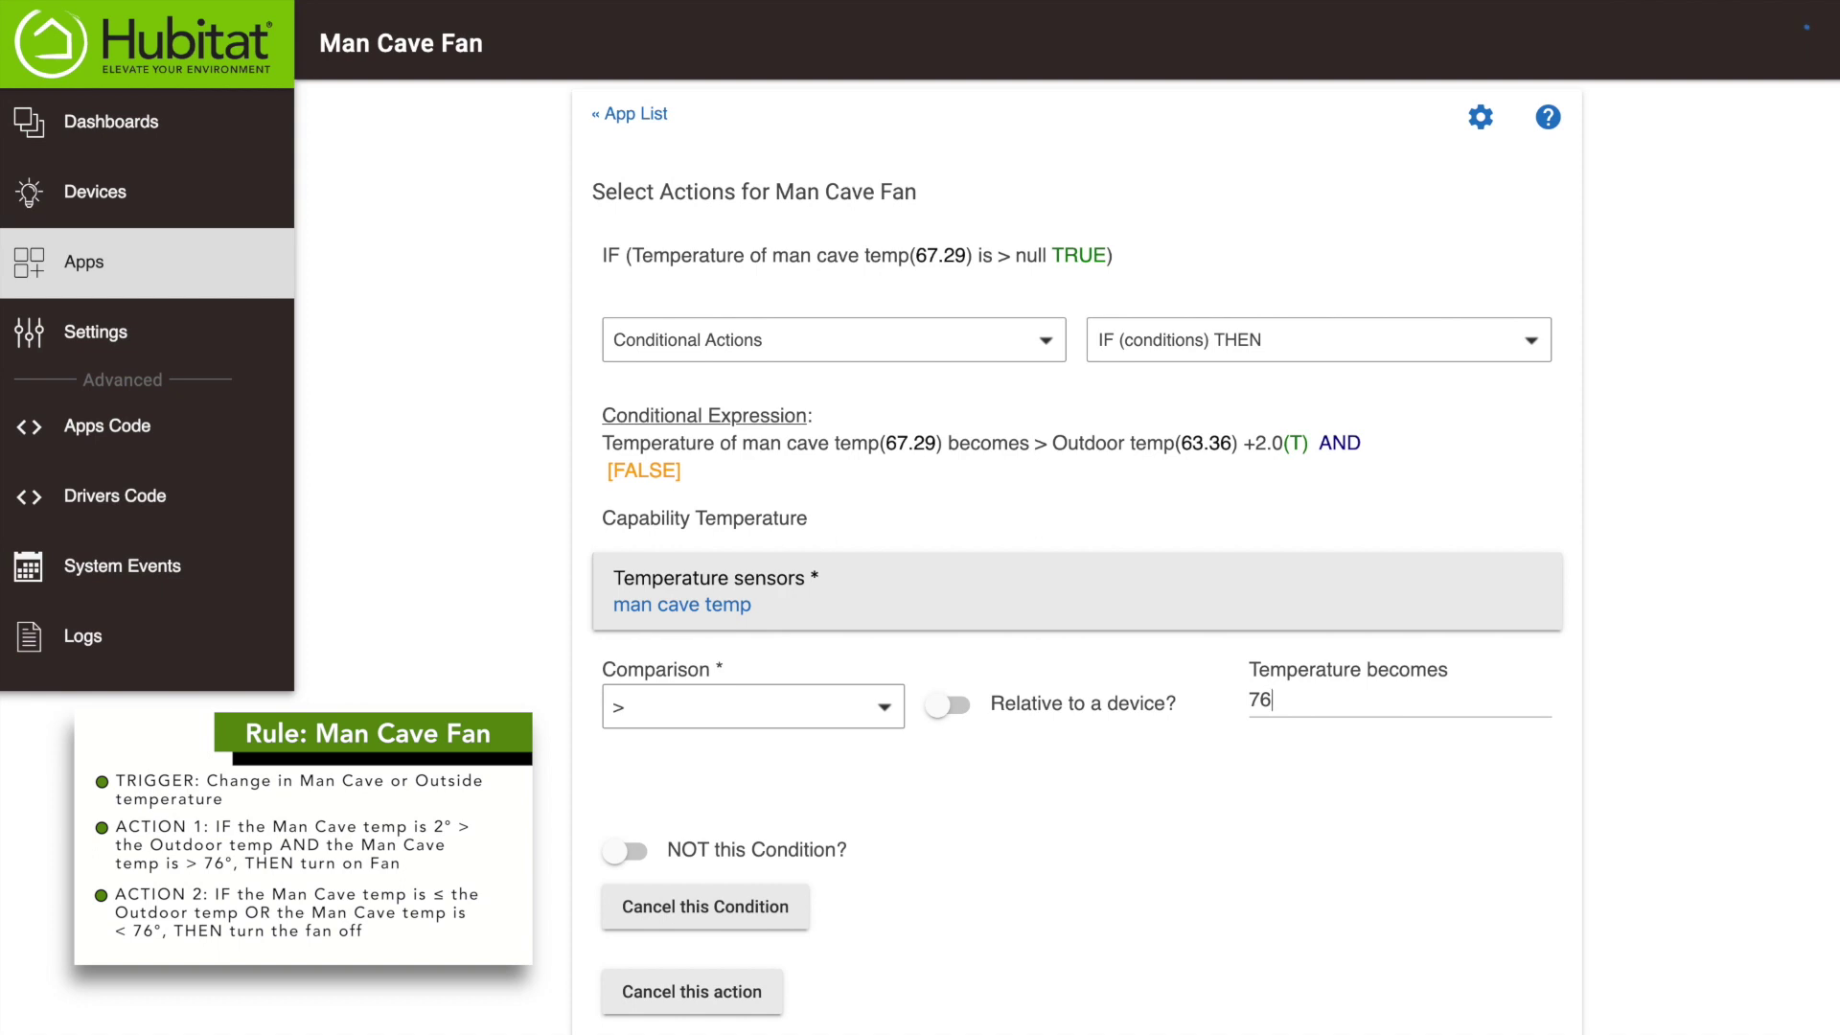
click(1199, 777)
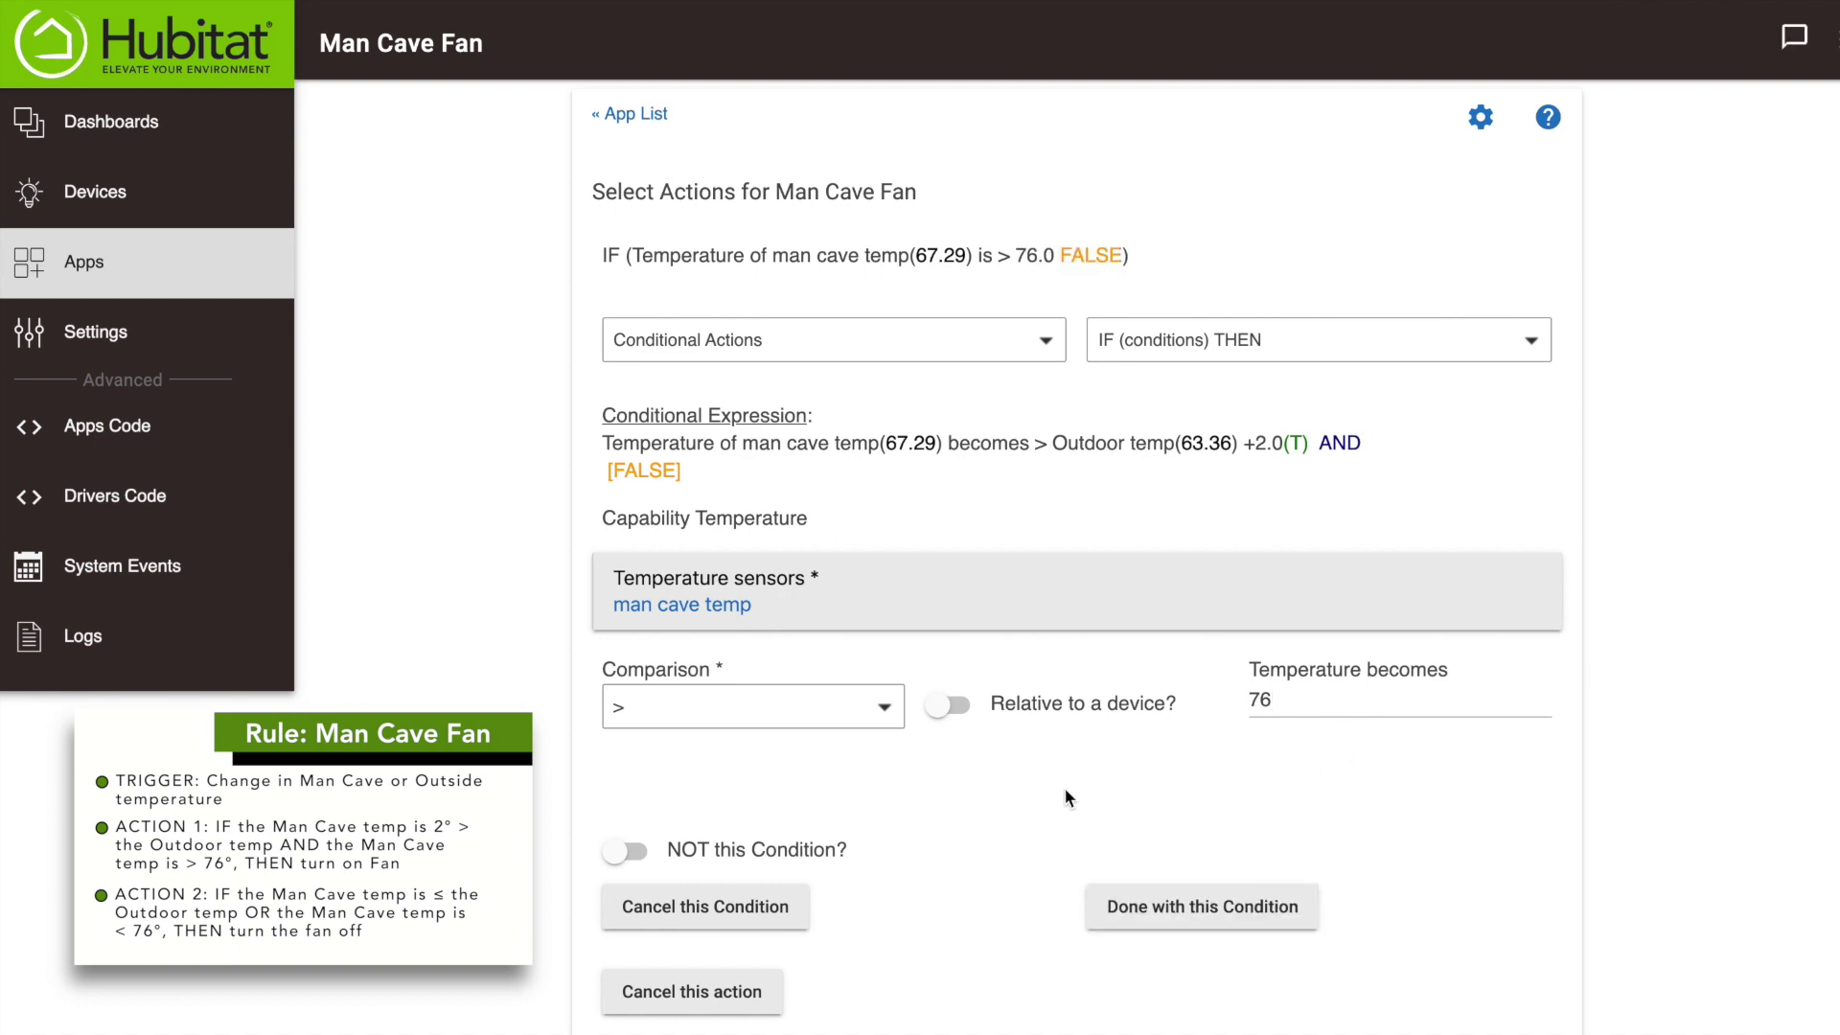
click(1234, 916)
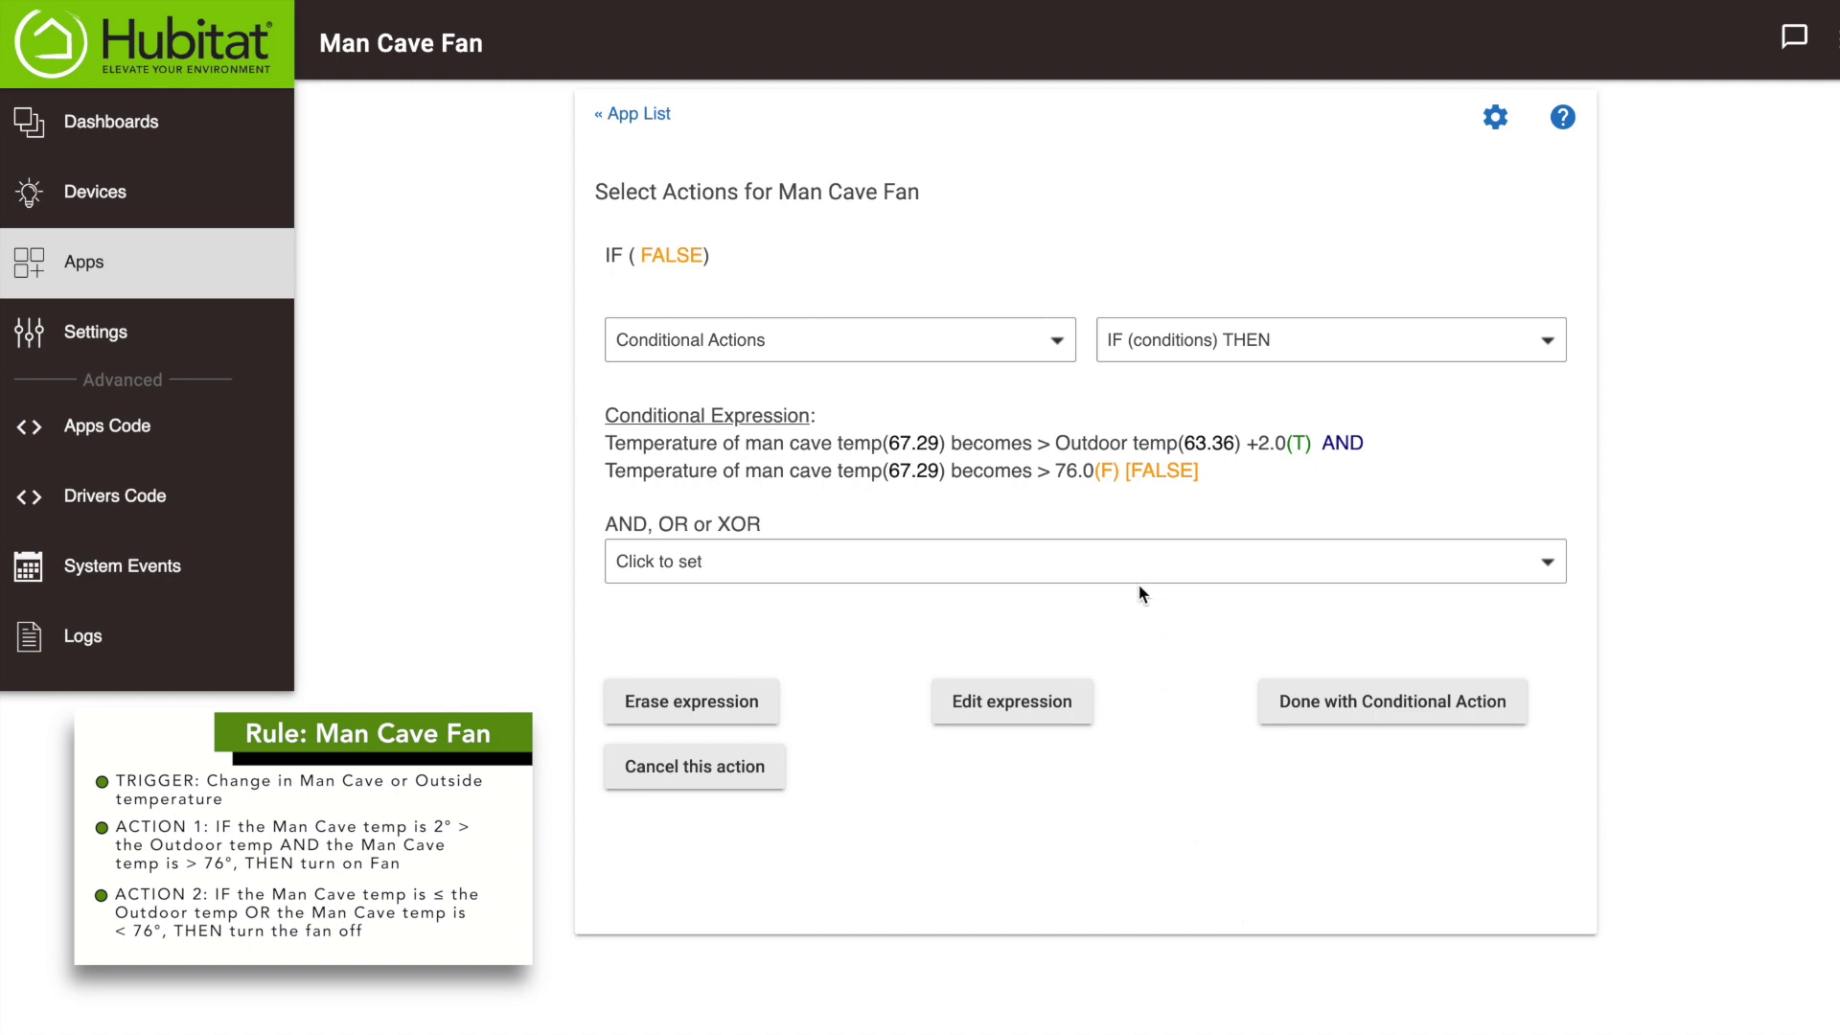
click(1334, 708)
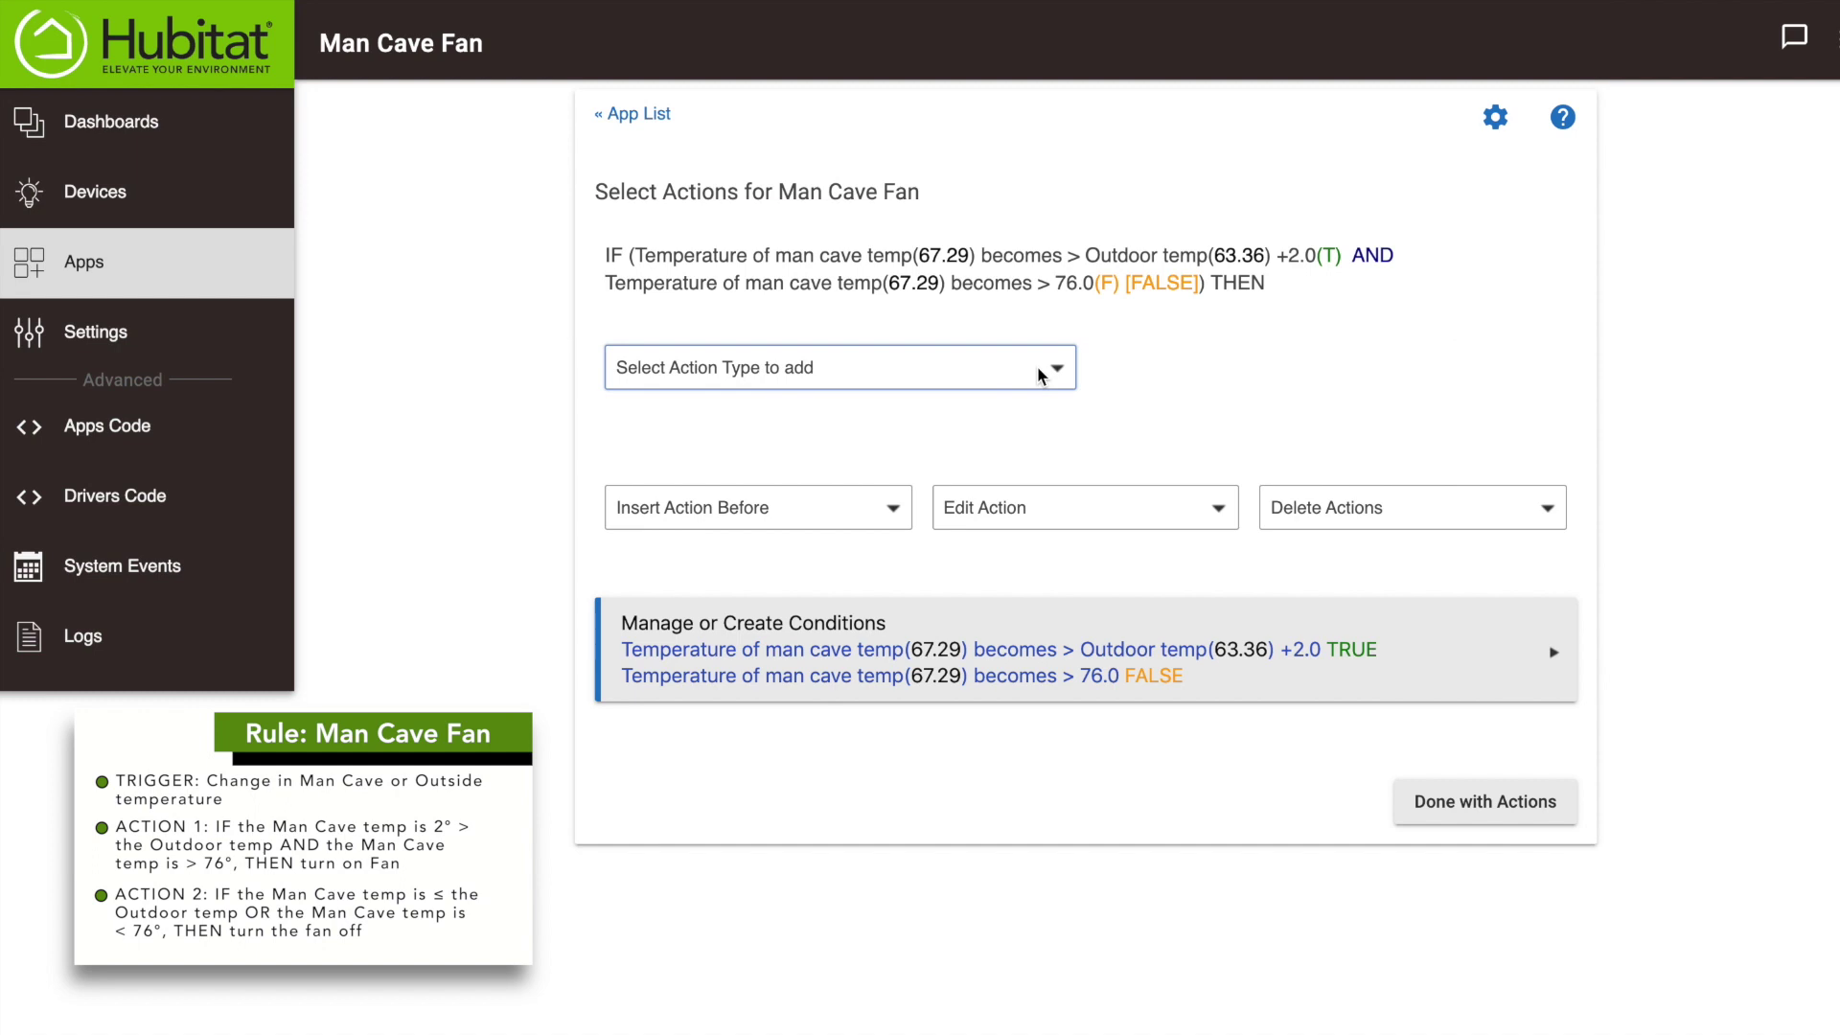
- Add a 'Turn switches on' action for Man Cave Fan under THEN
click(1042, 374)
click(777, 499)
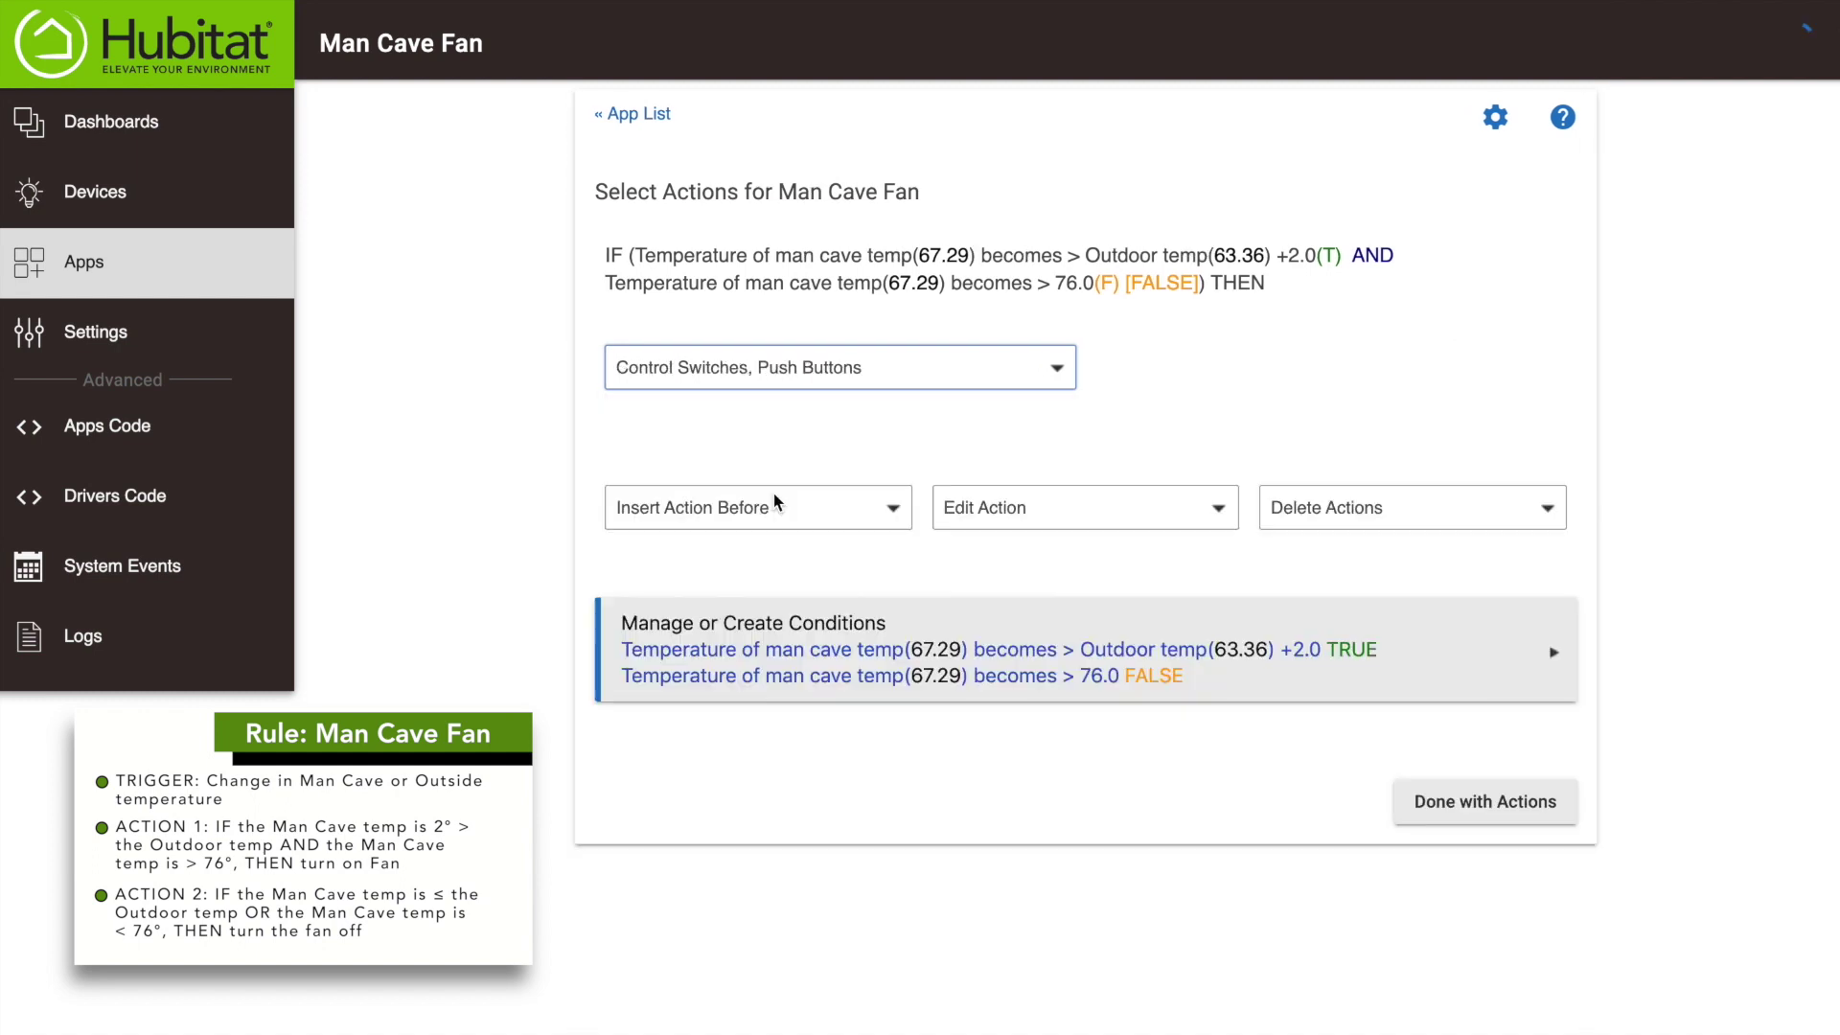
click(1278, 367)
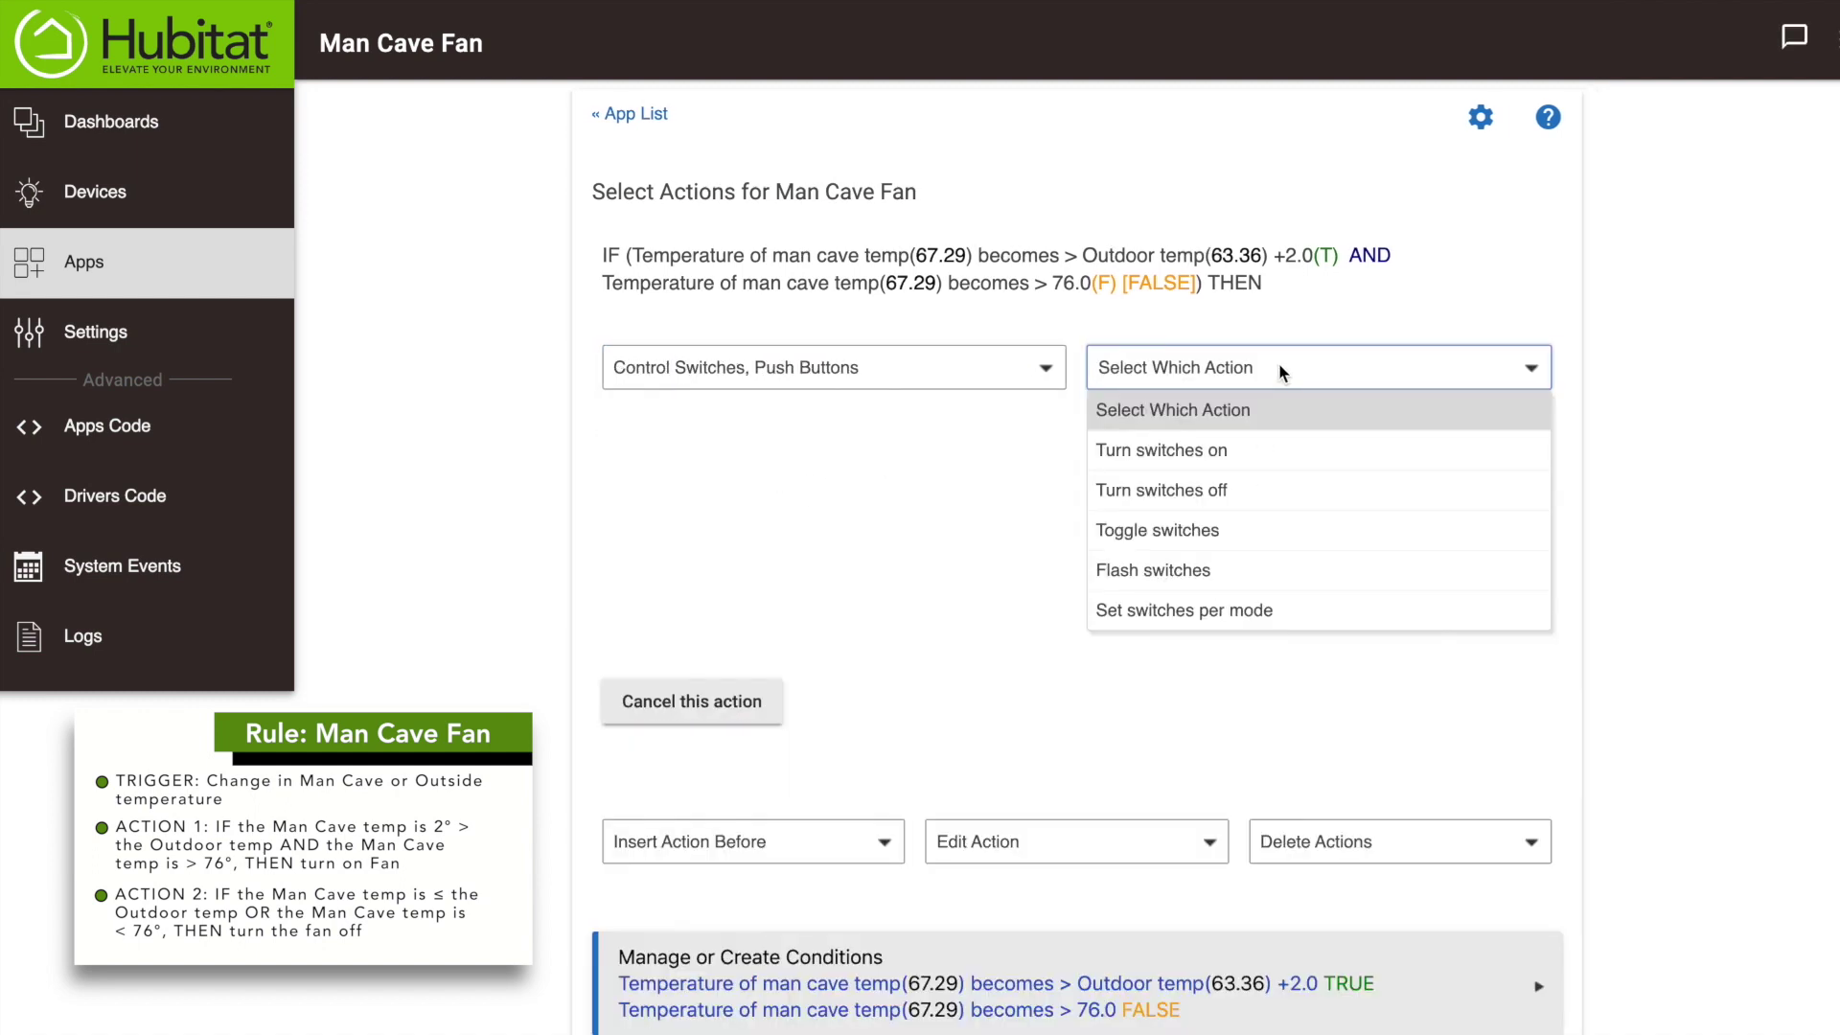
click(1200, 449)
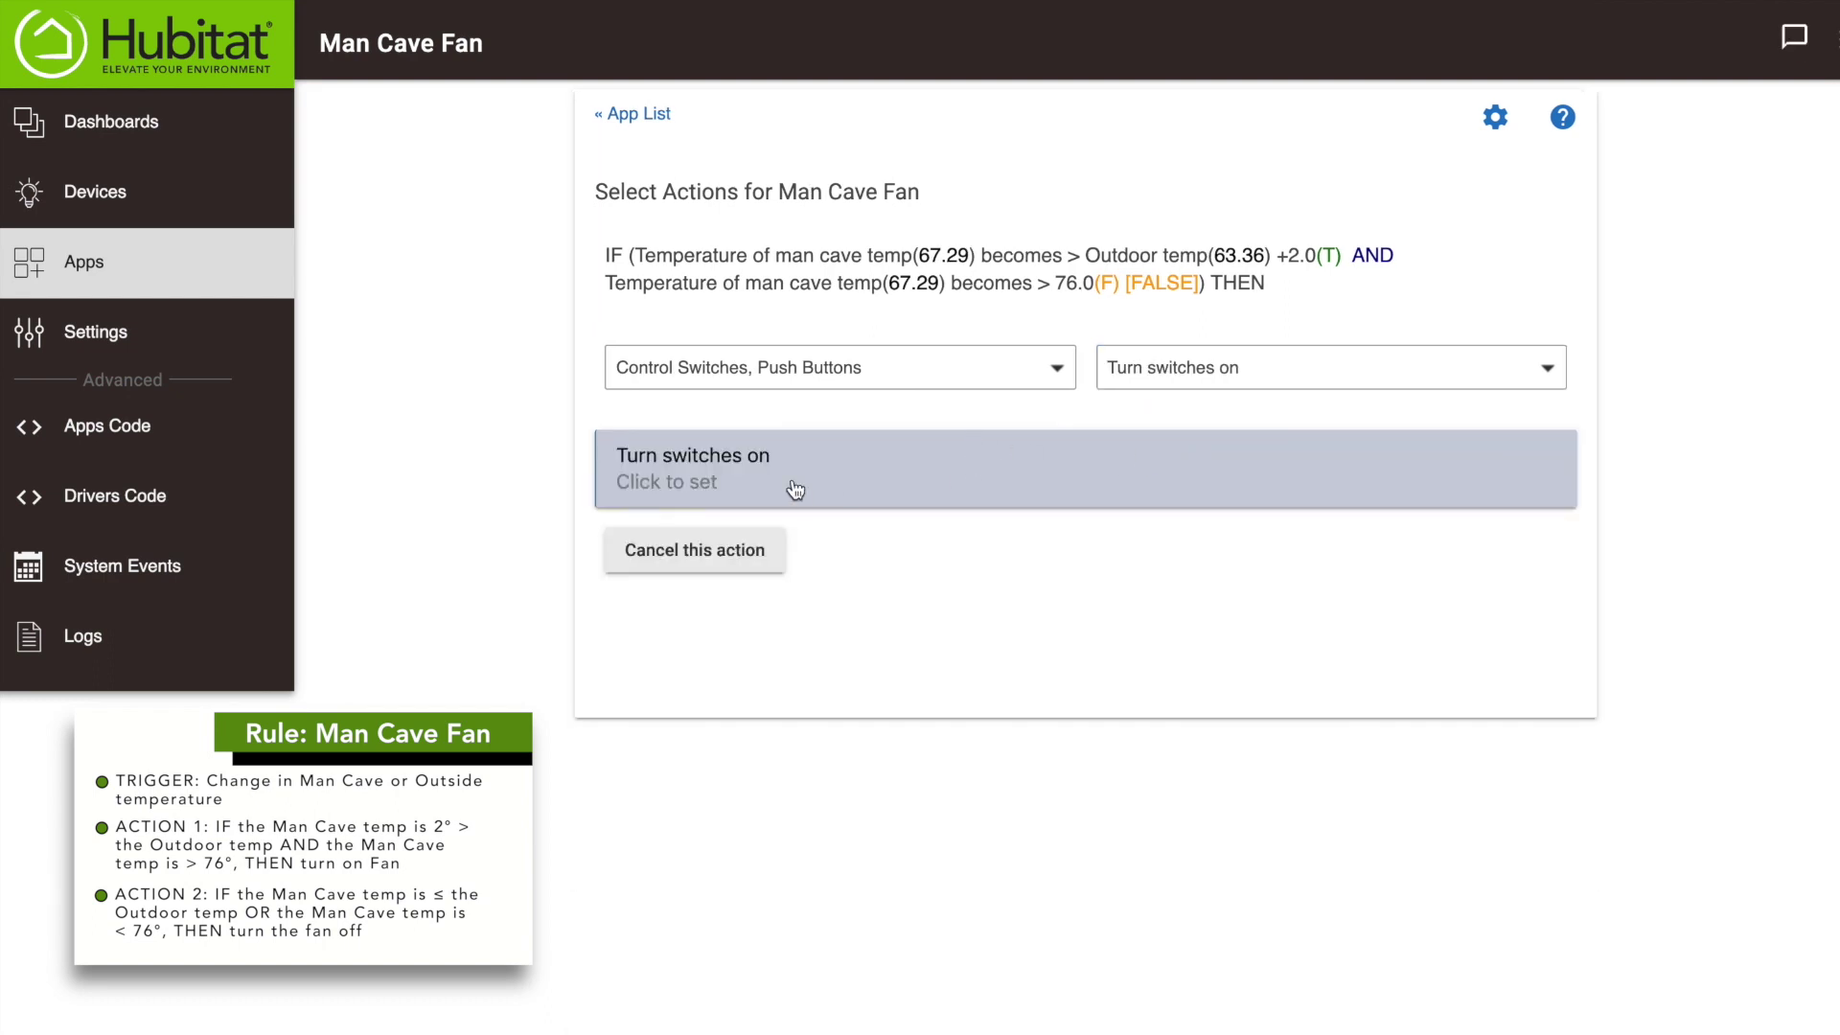
click(795, 490)
click(616, 685)
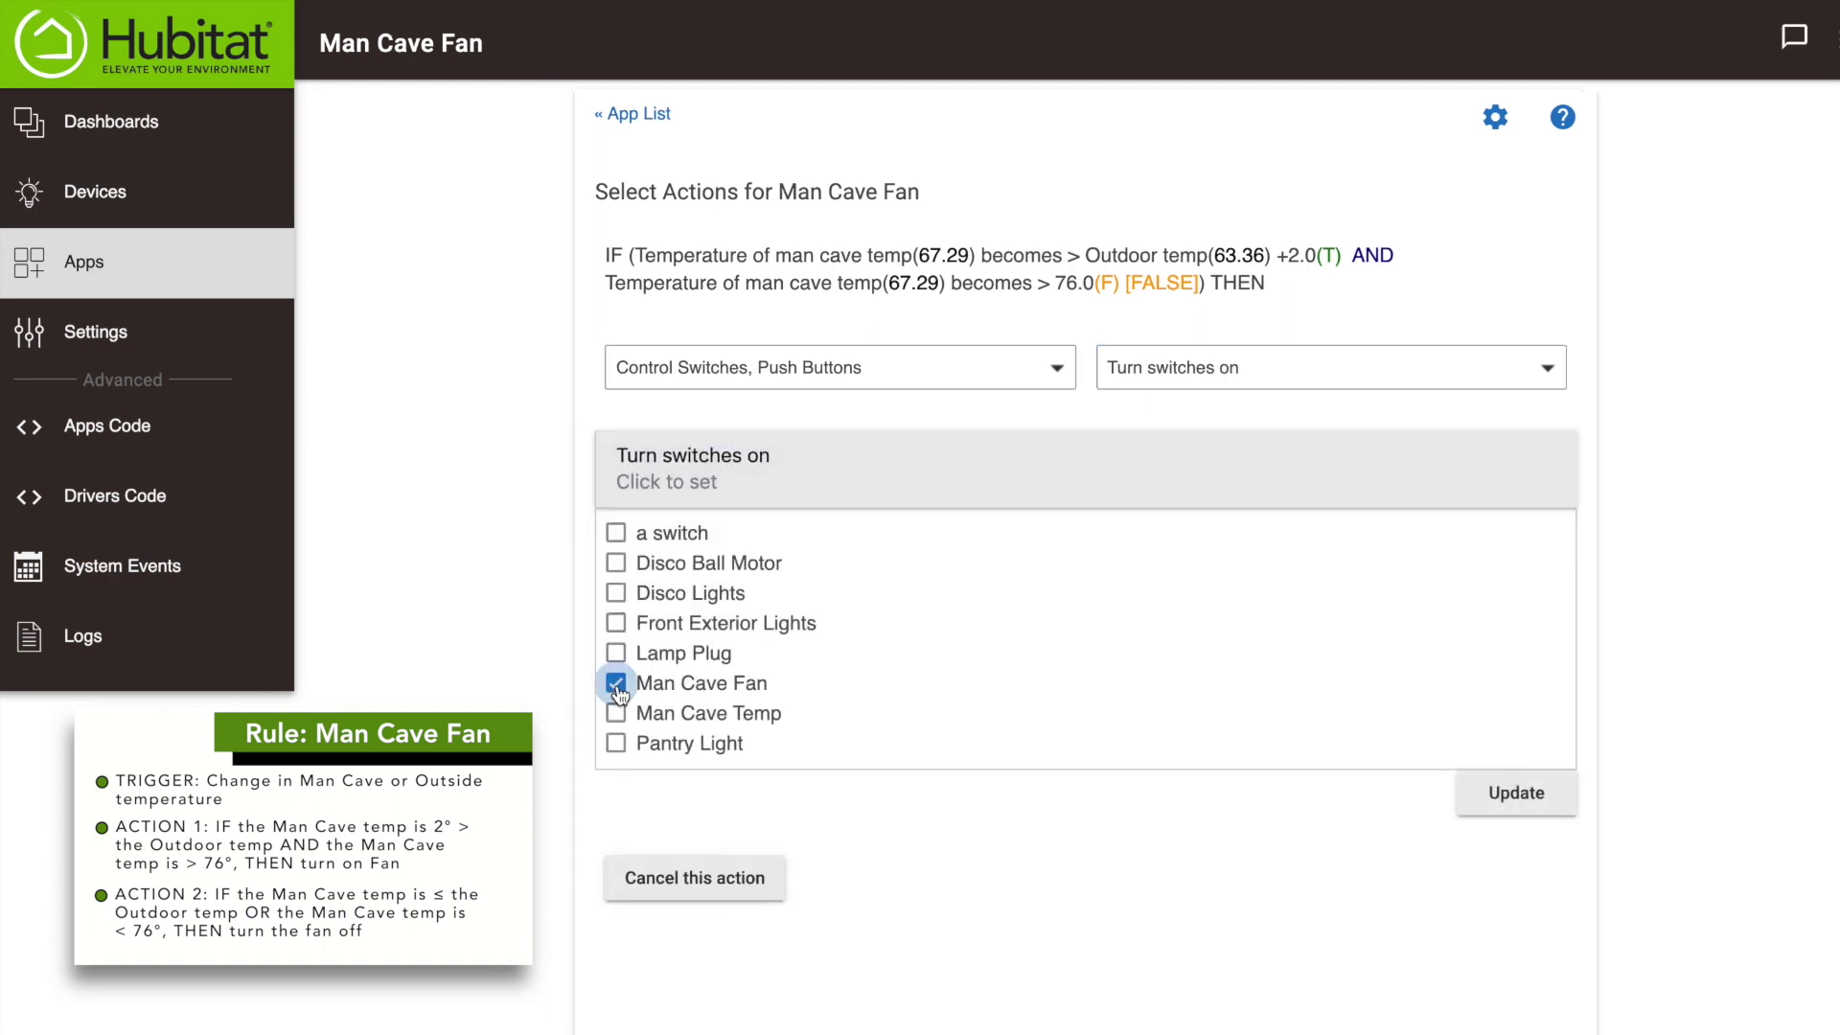
click(1498, 803)
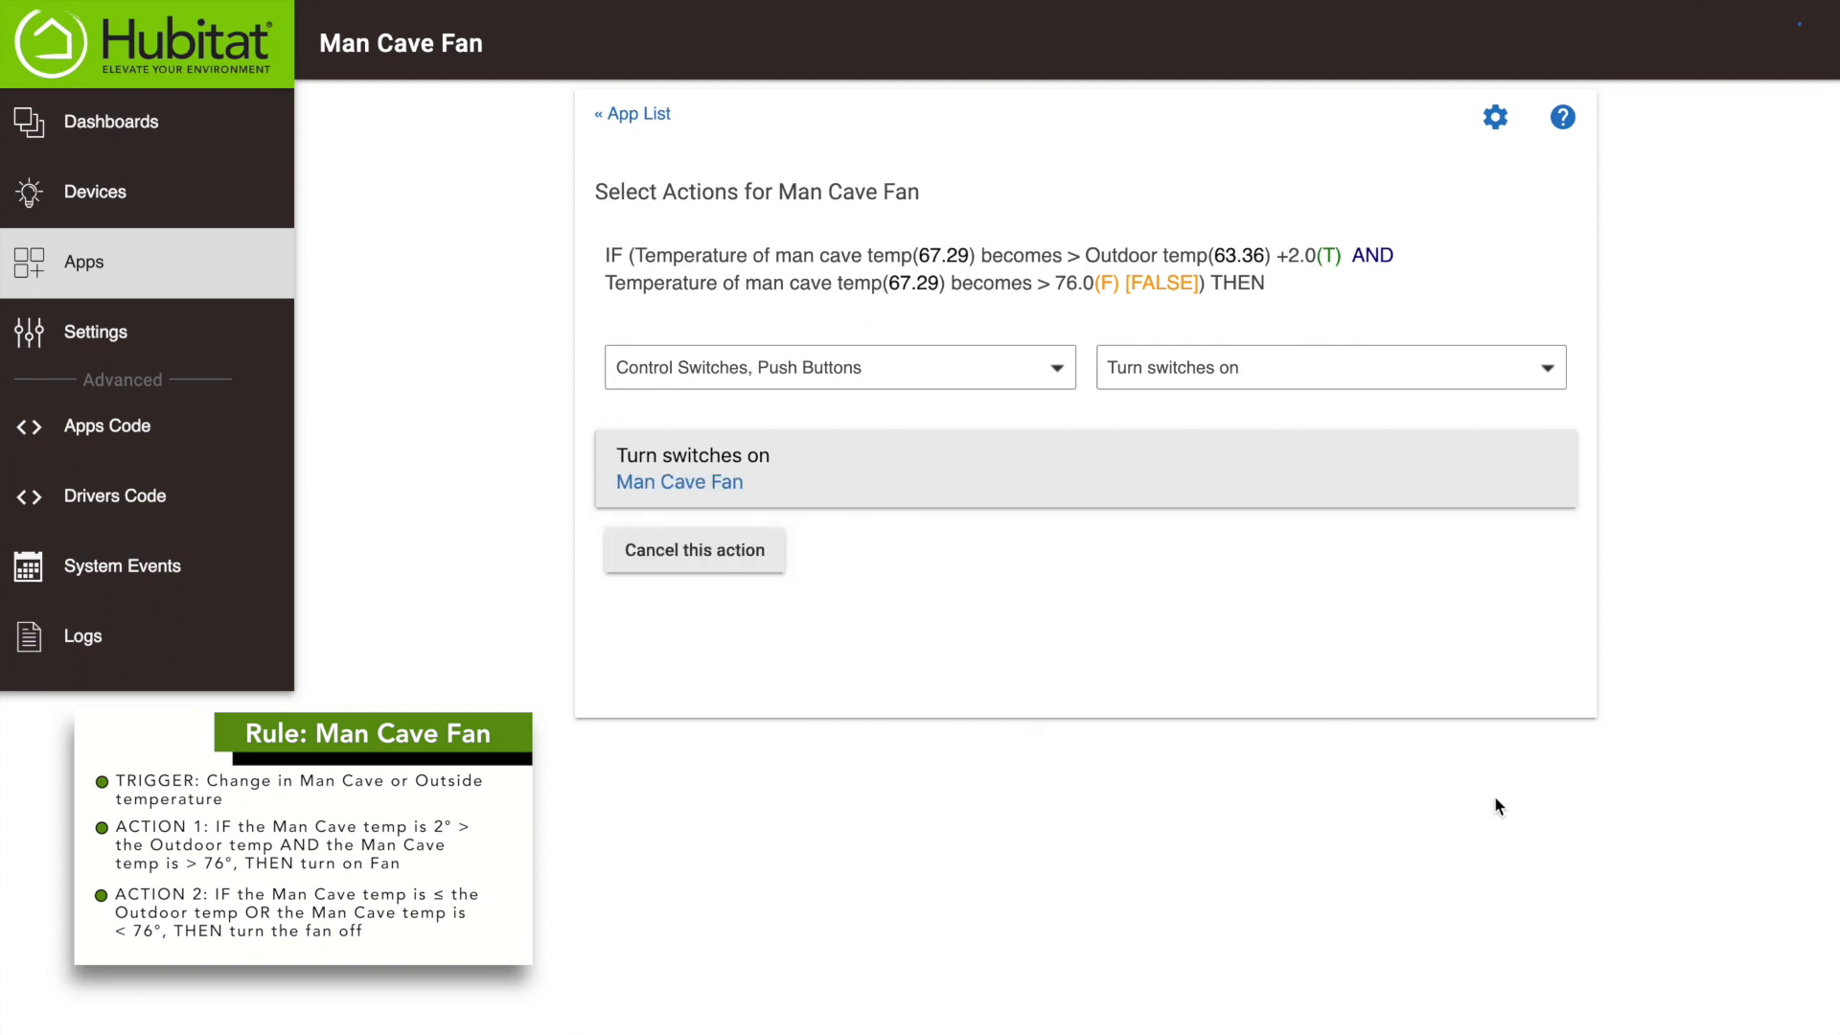
click(1185, 624)
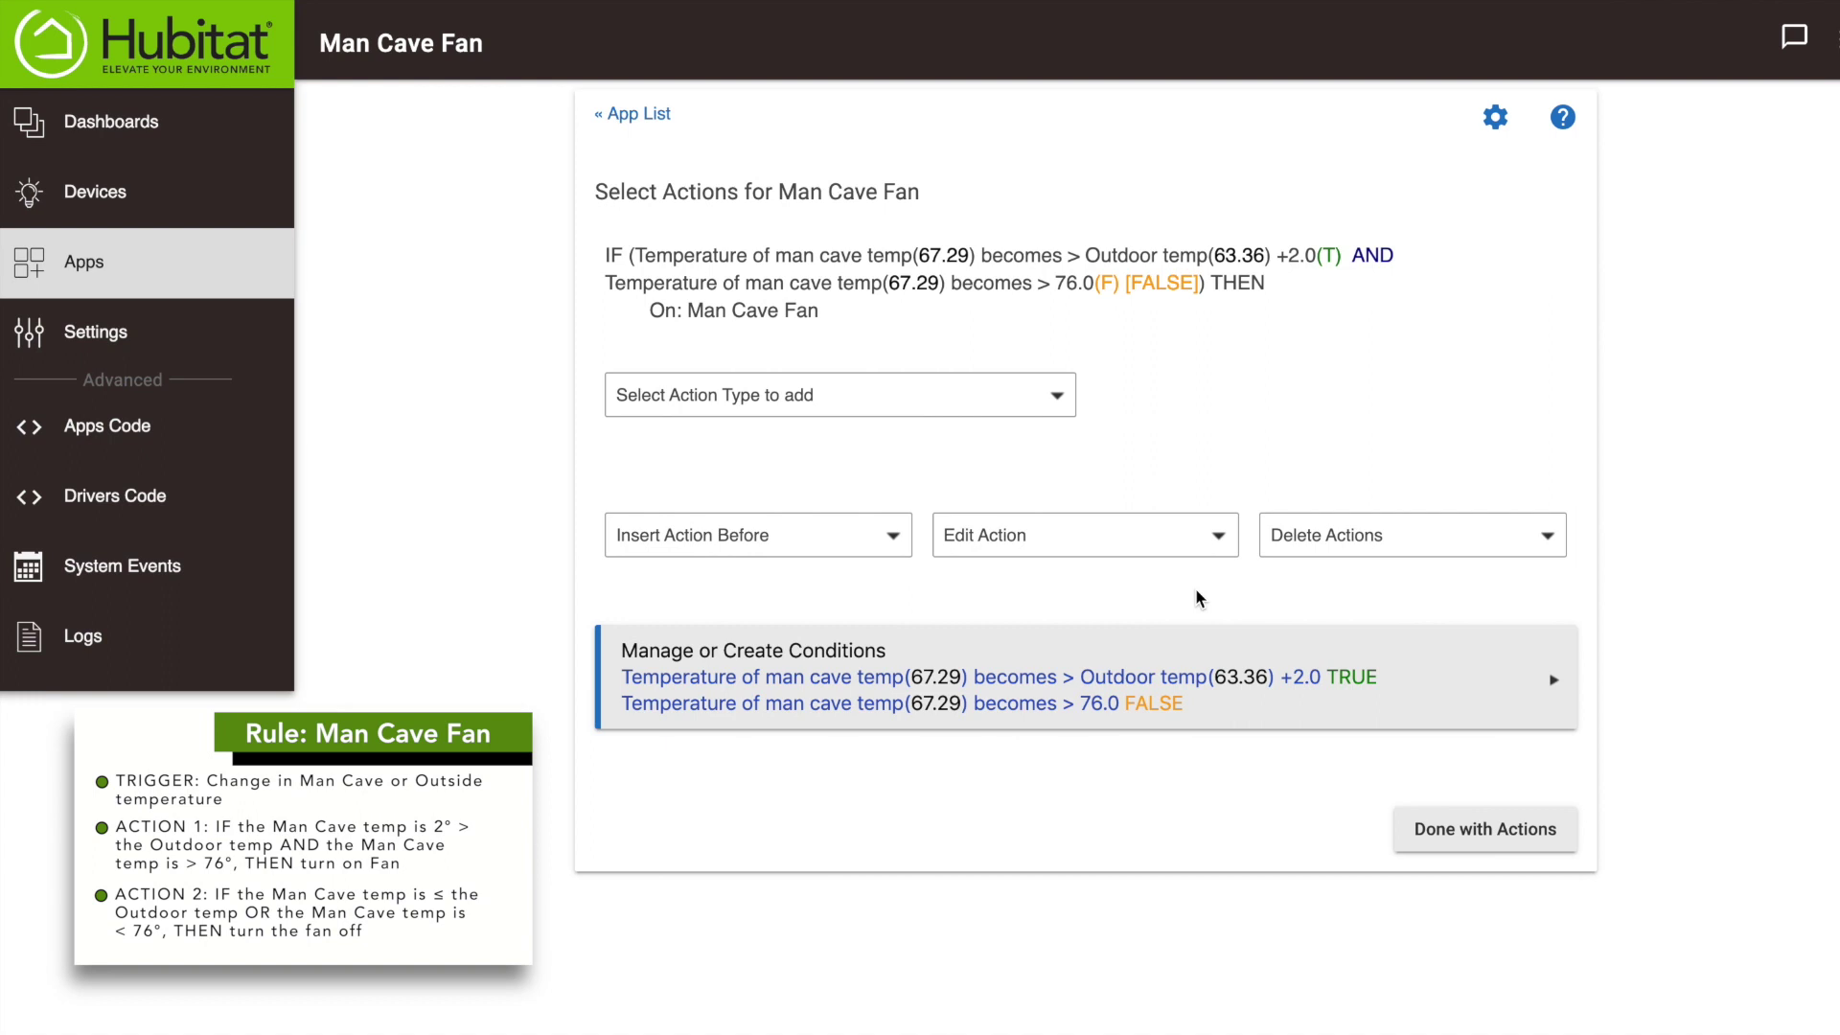
- Add another Conditional Actions action and list its IF/ELSE-IF/ELSE/END-IF kinds
click(1041, 402)
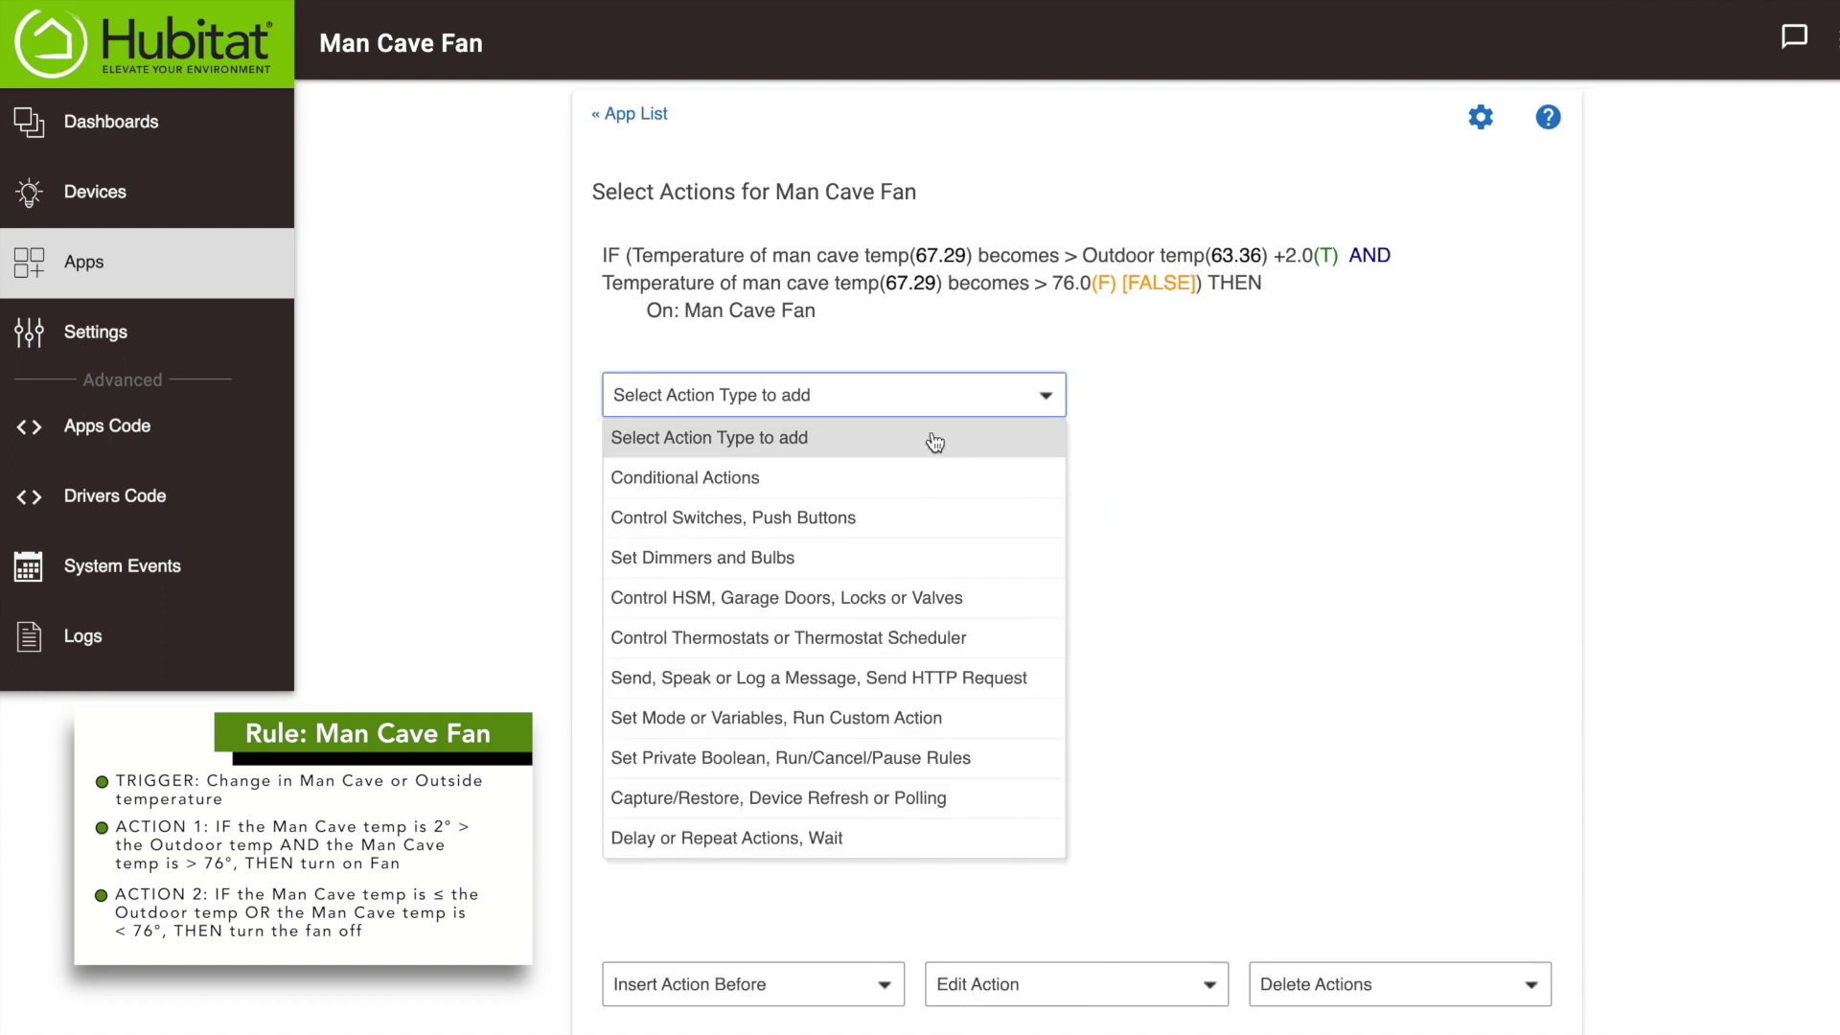
click(879, 481)
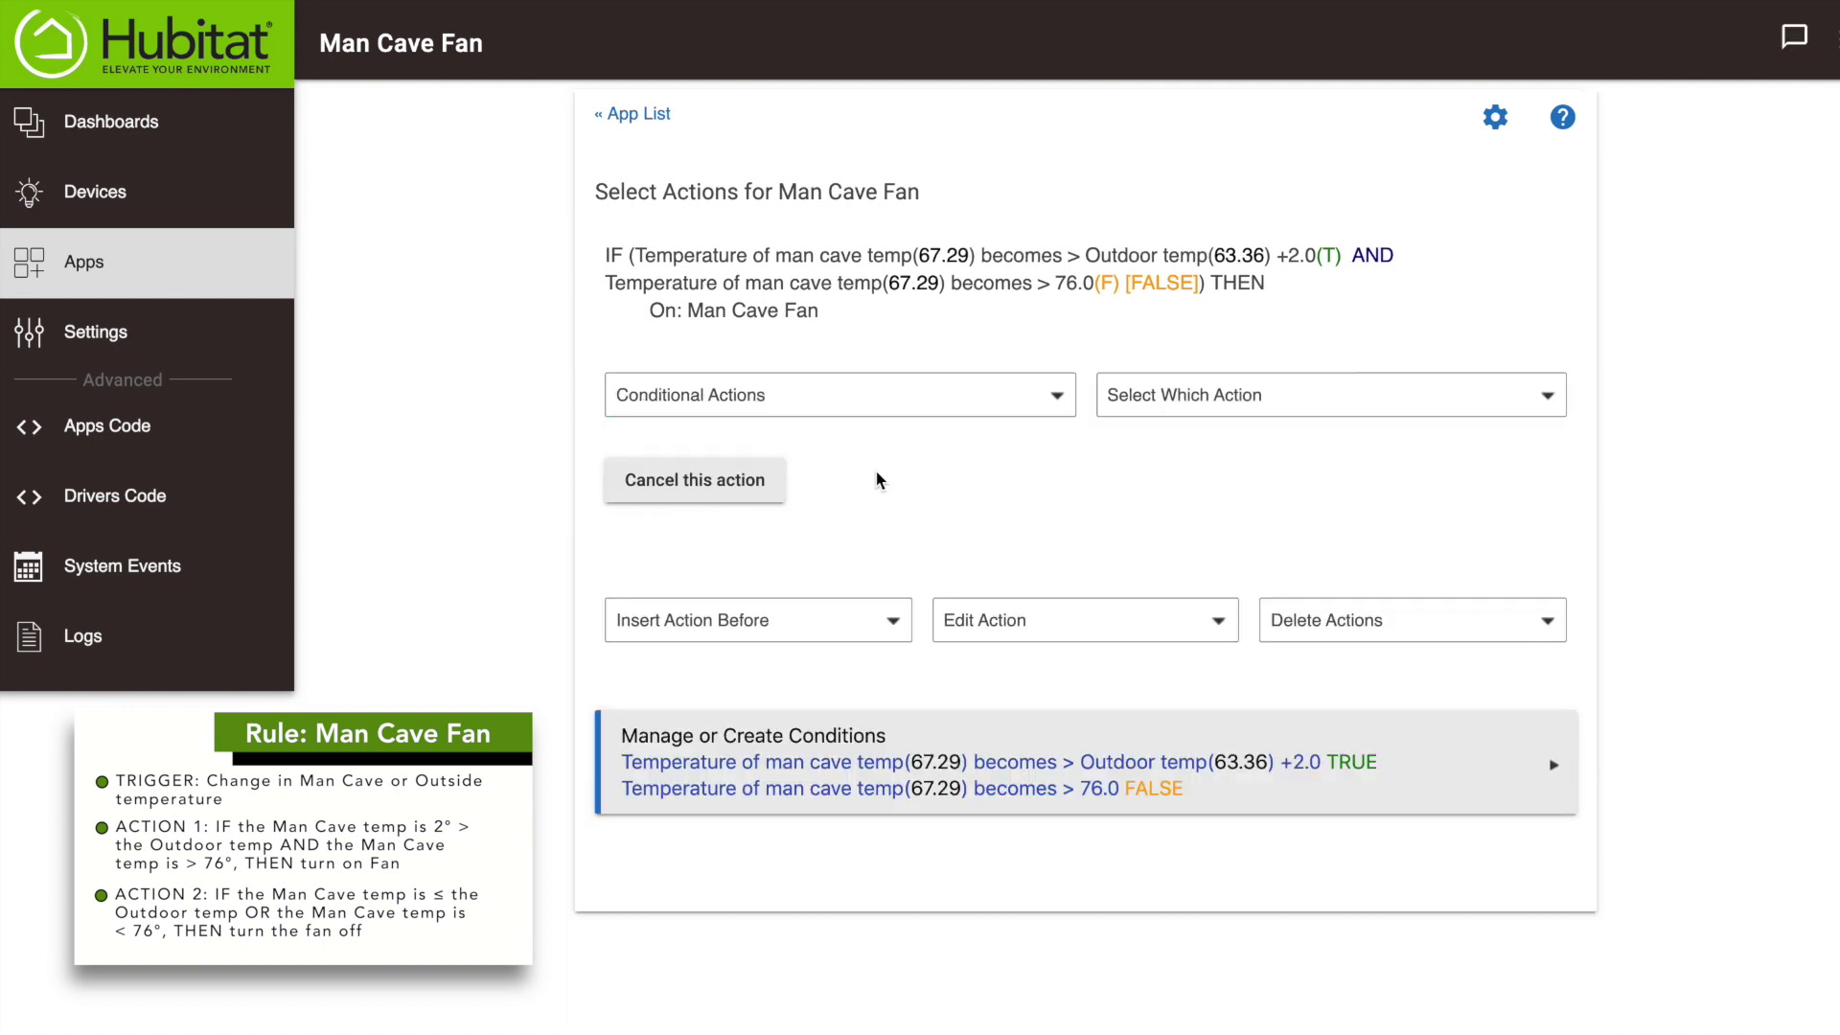
click(1292, 393)
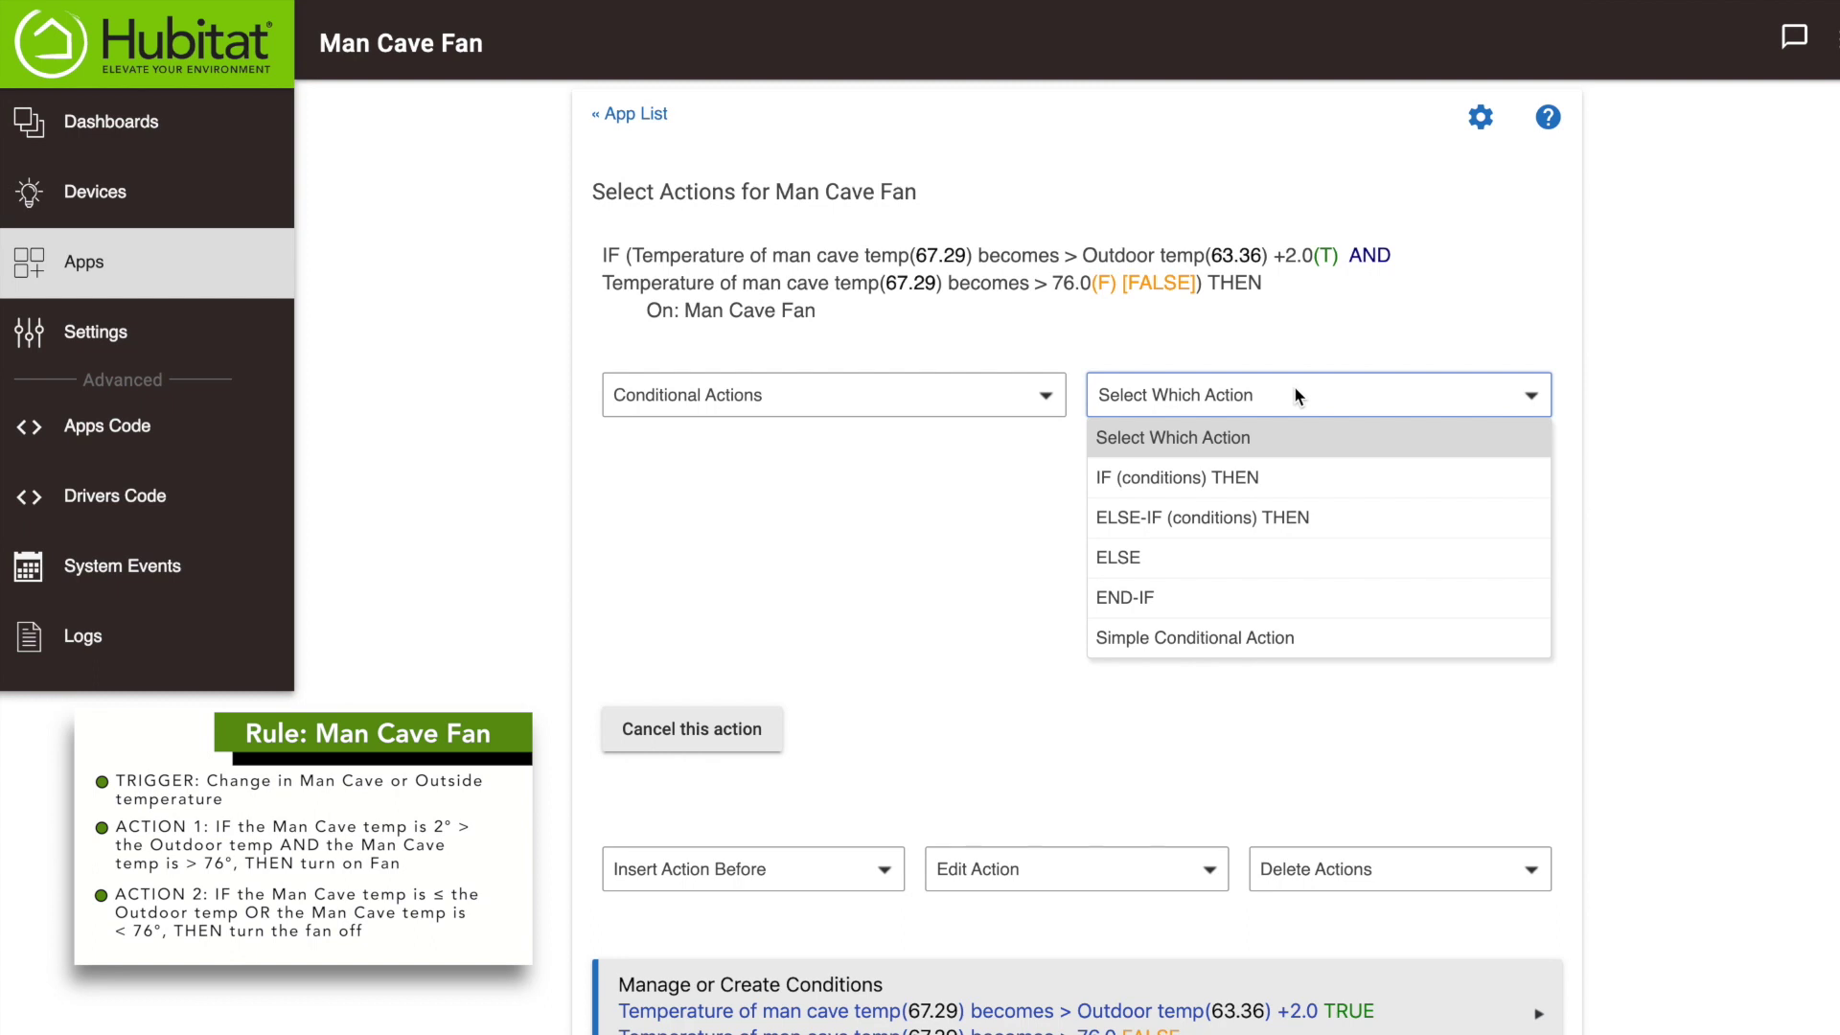
- Add an ELSE-IF with a new Temperature condition on man cave temp
click(1315, 520)
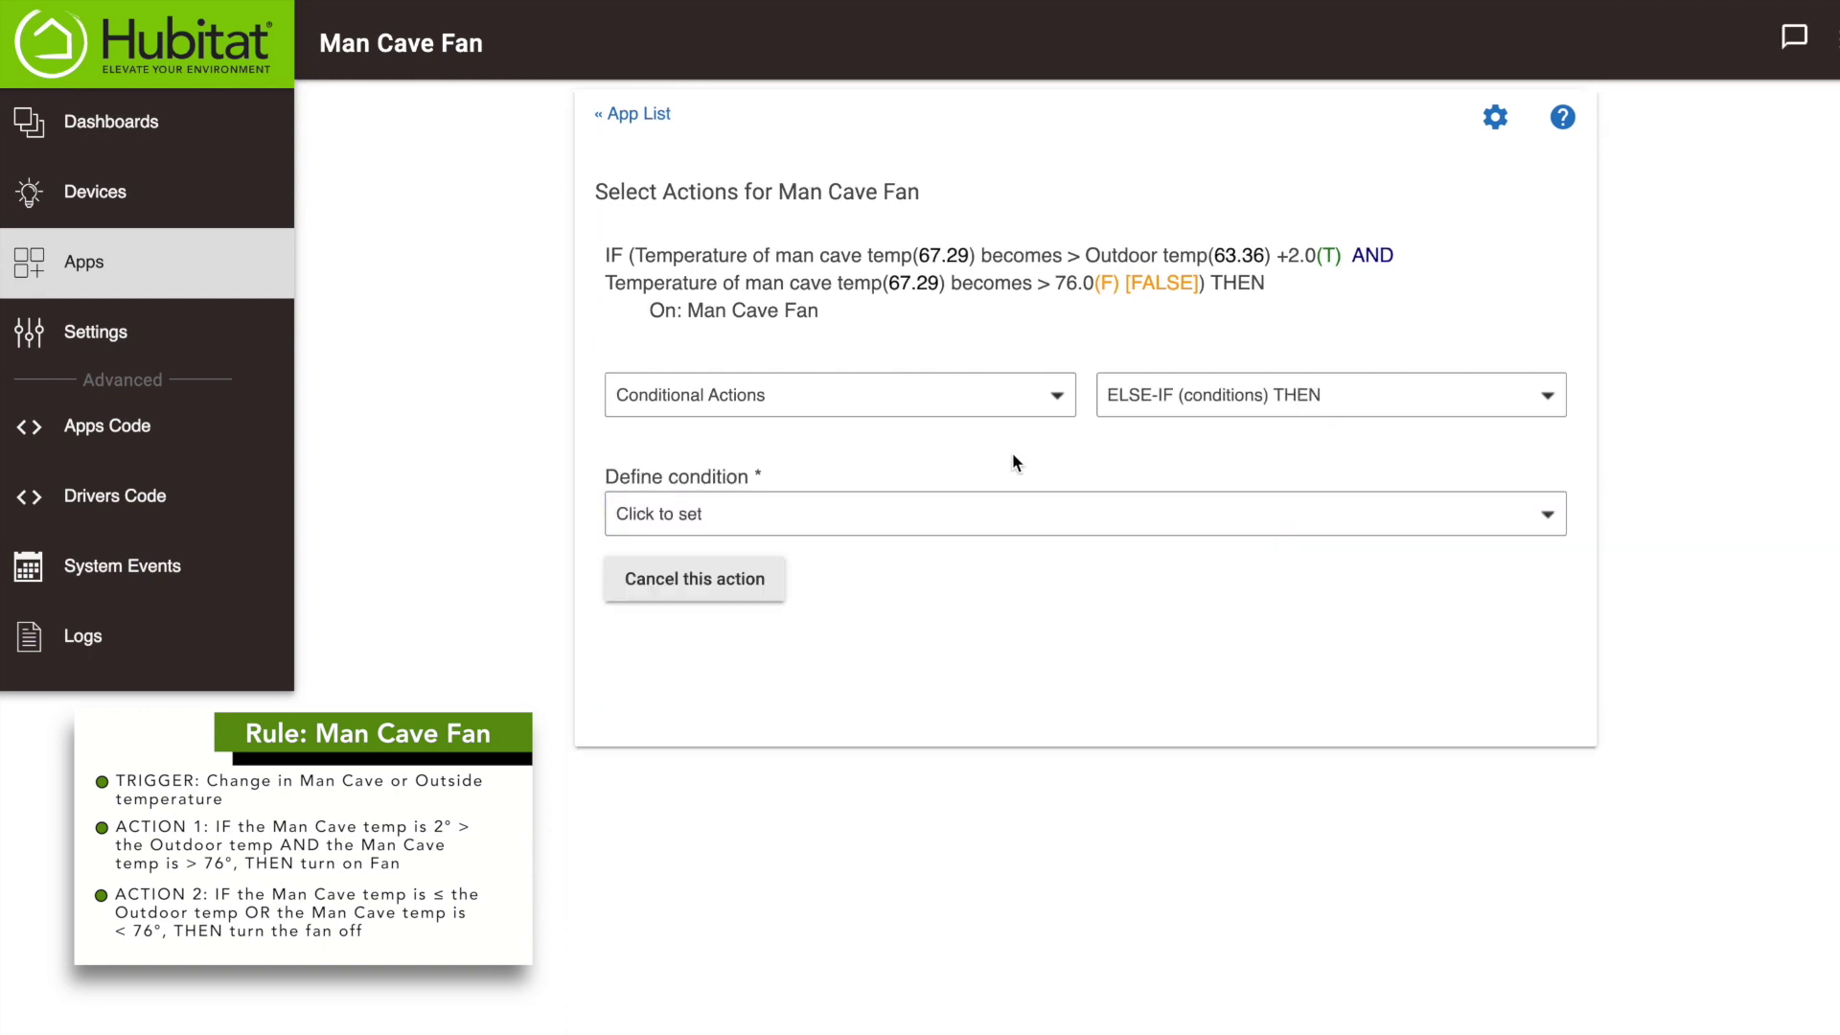
click(963, 517)
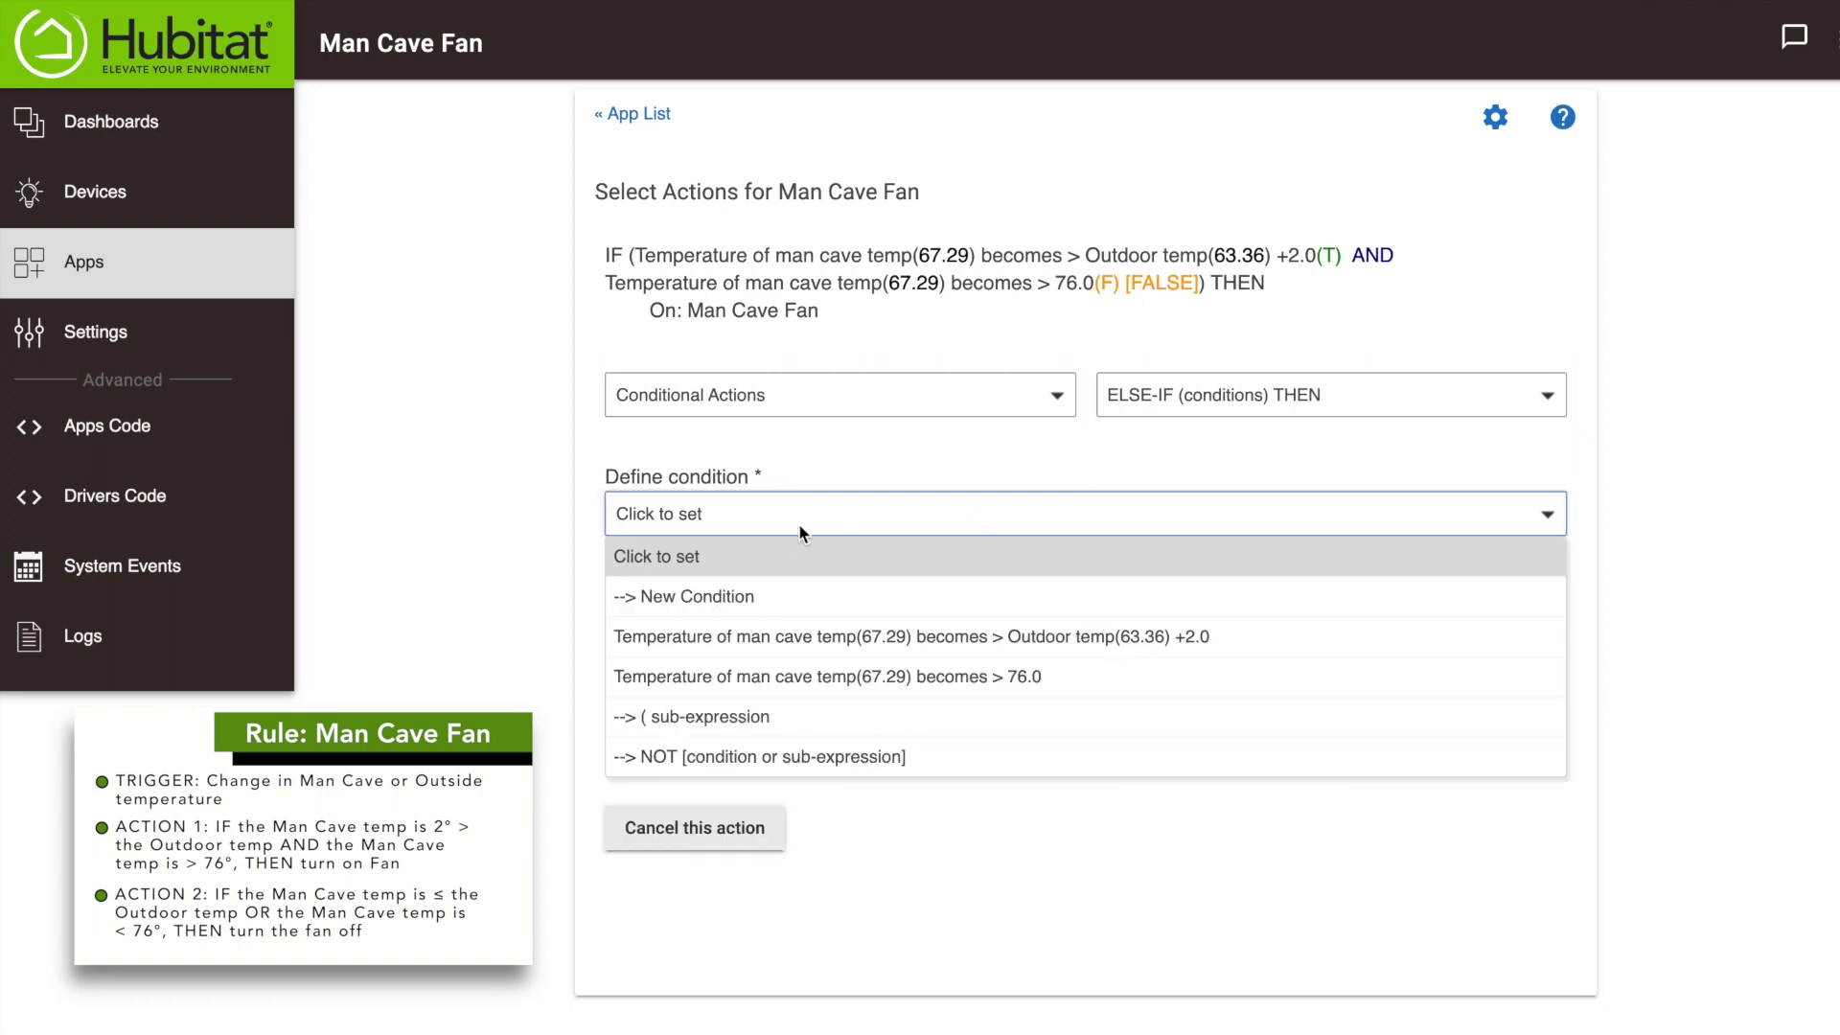
click(726, 600)
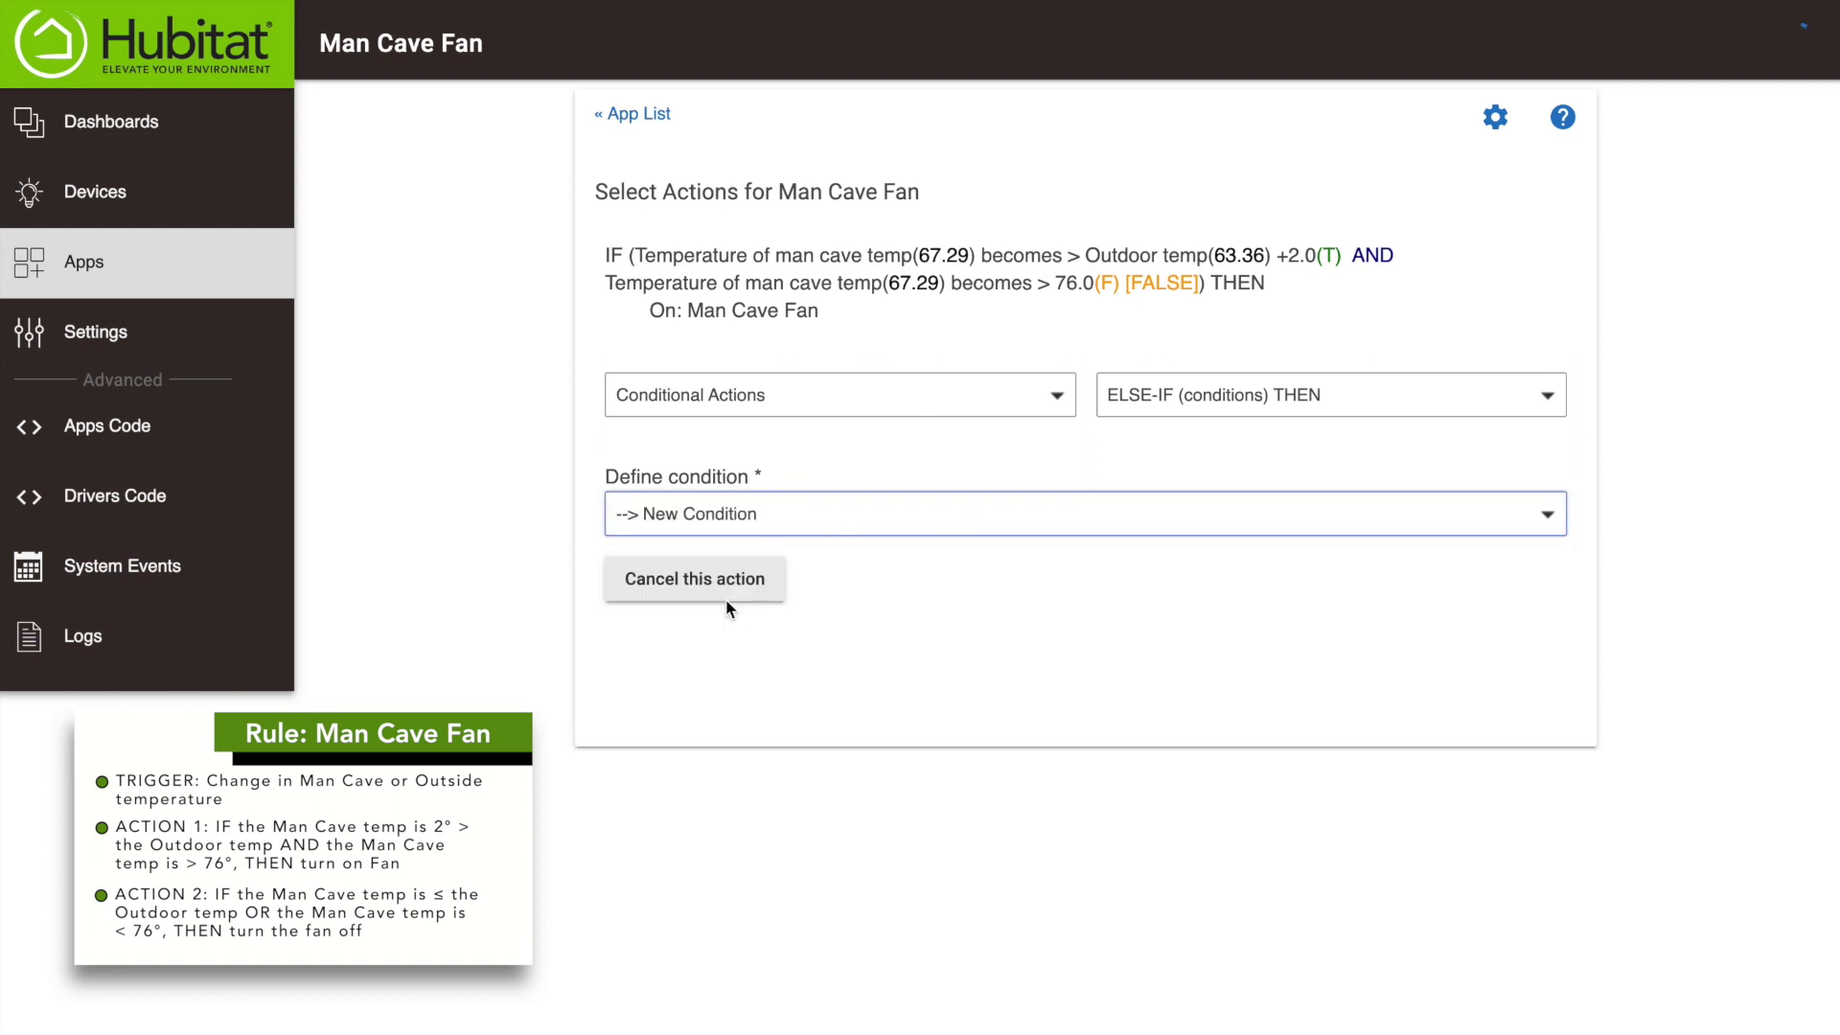
click(764, 512)
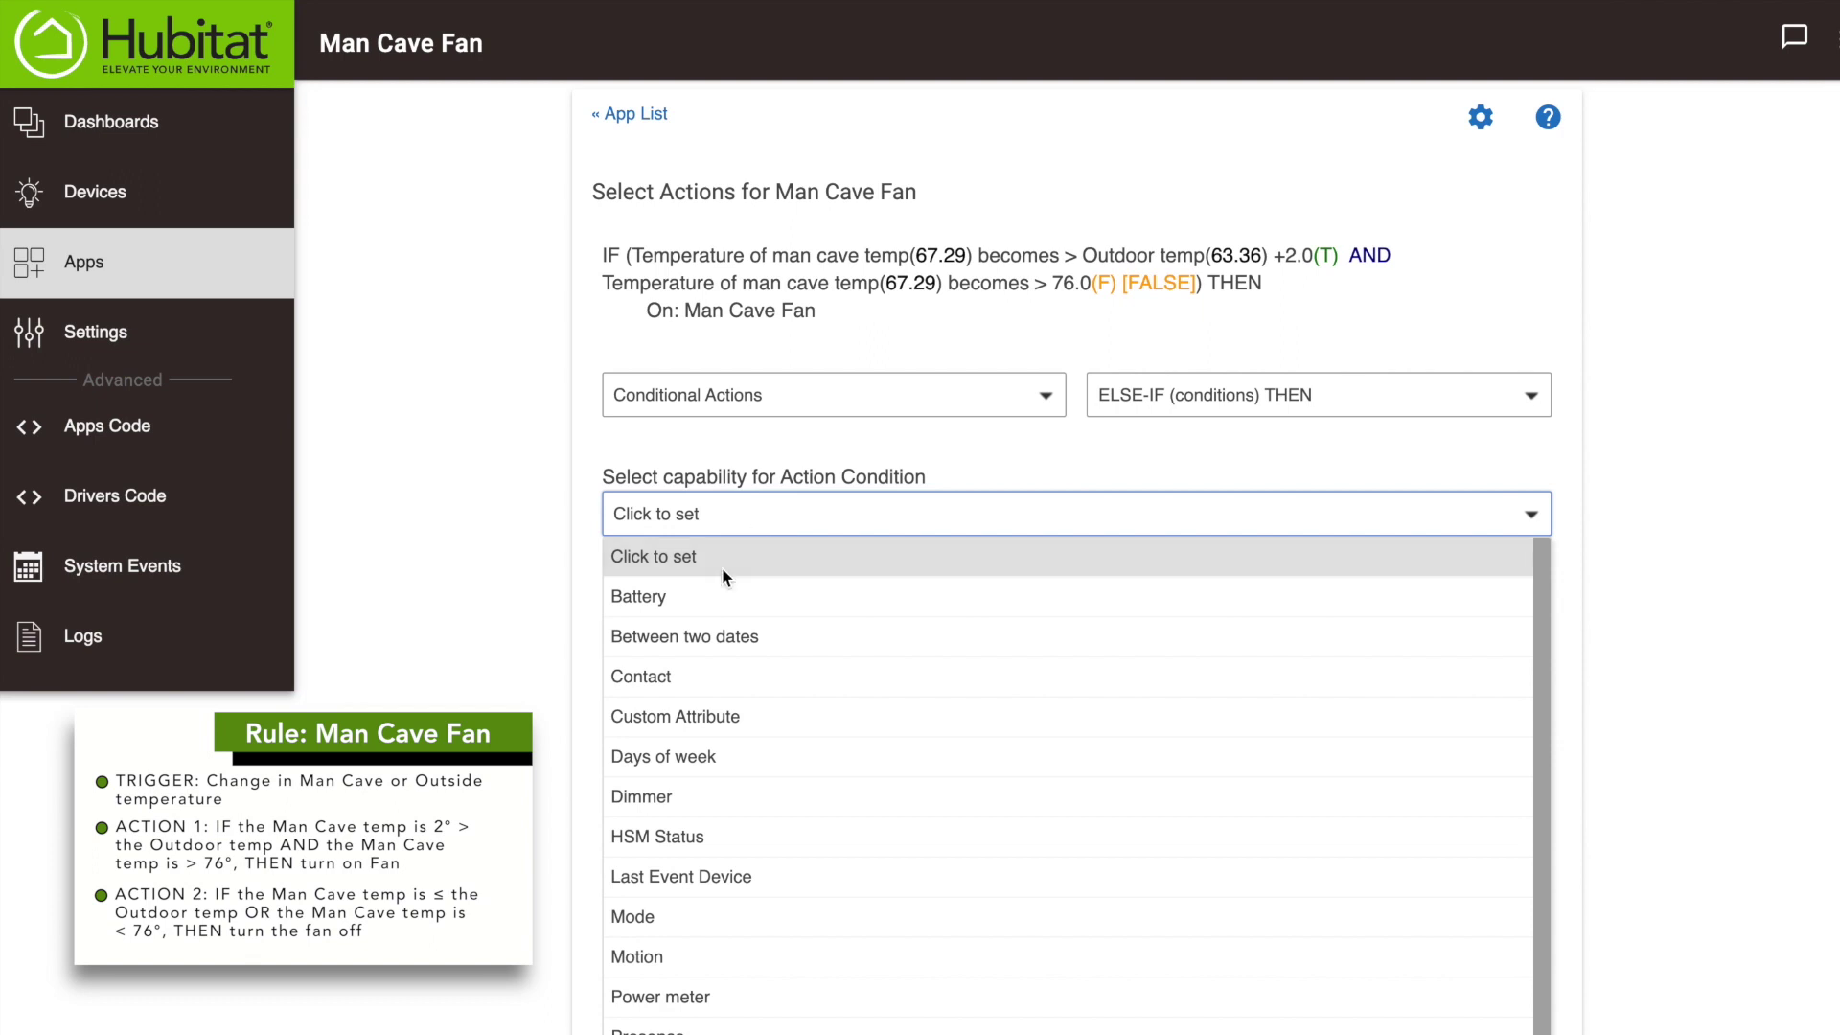
scroll(709, 744, down, 5)
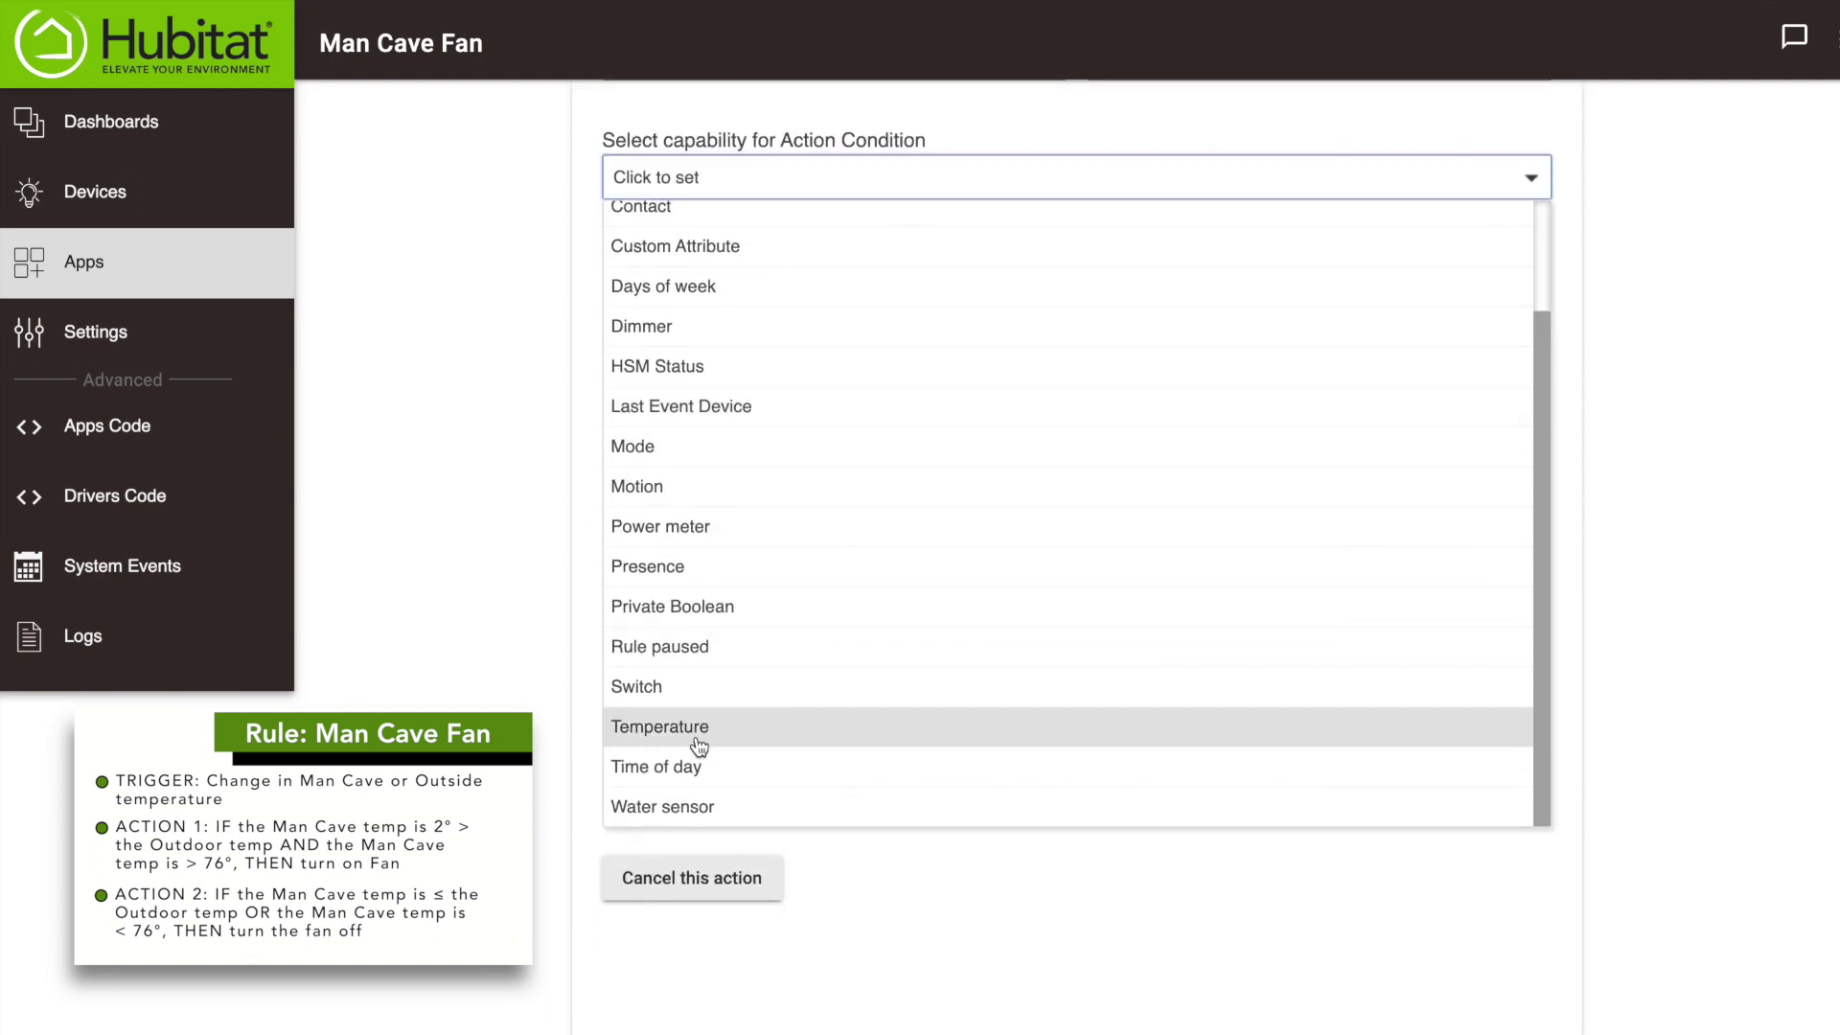
click(698, 736)
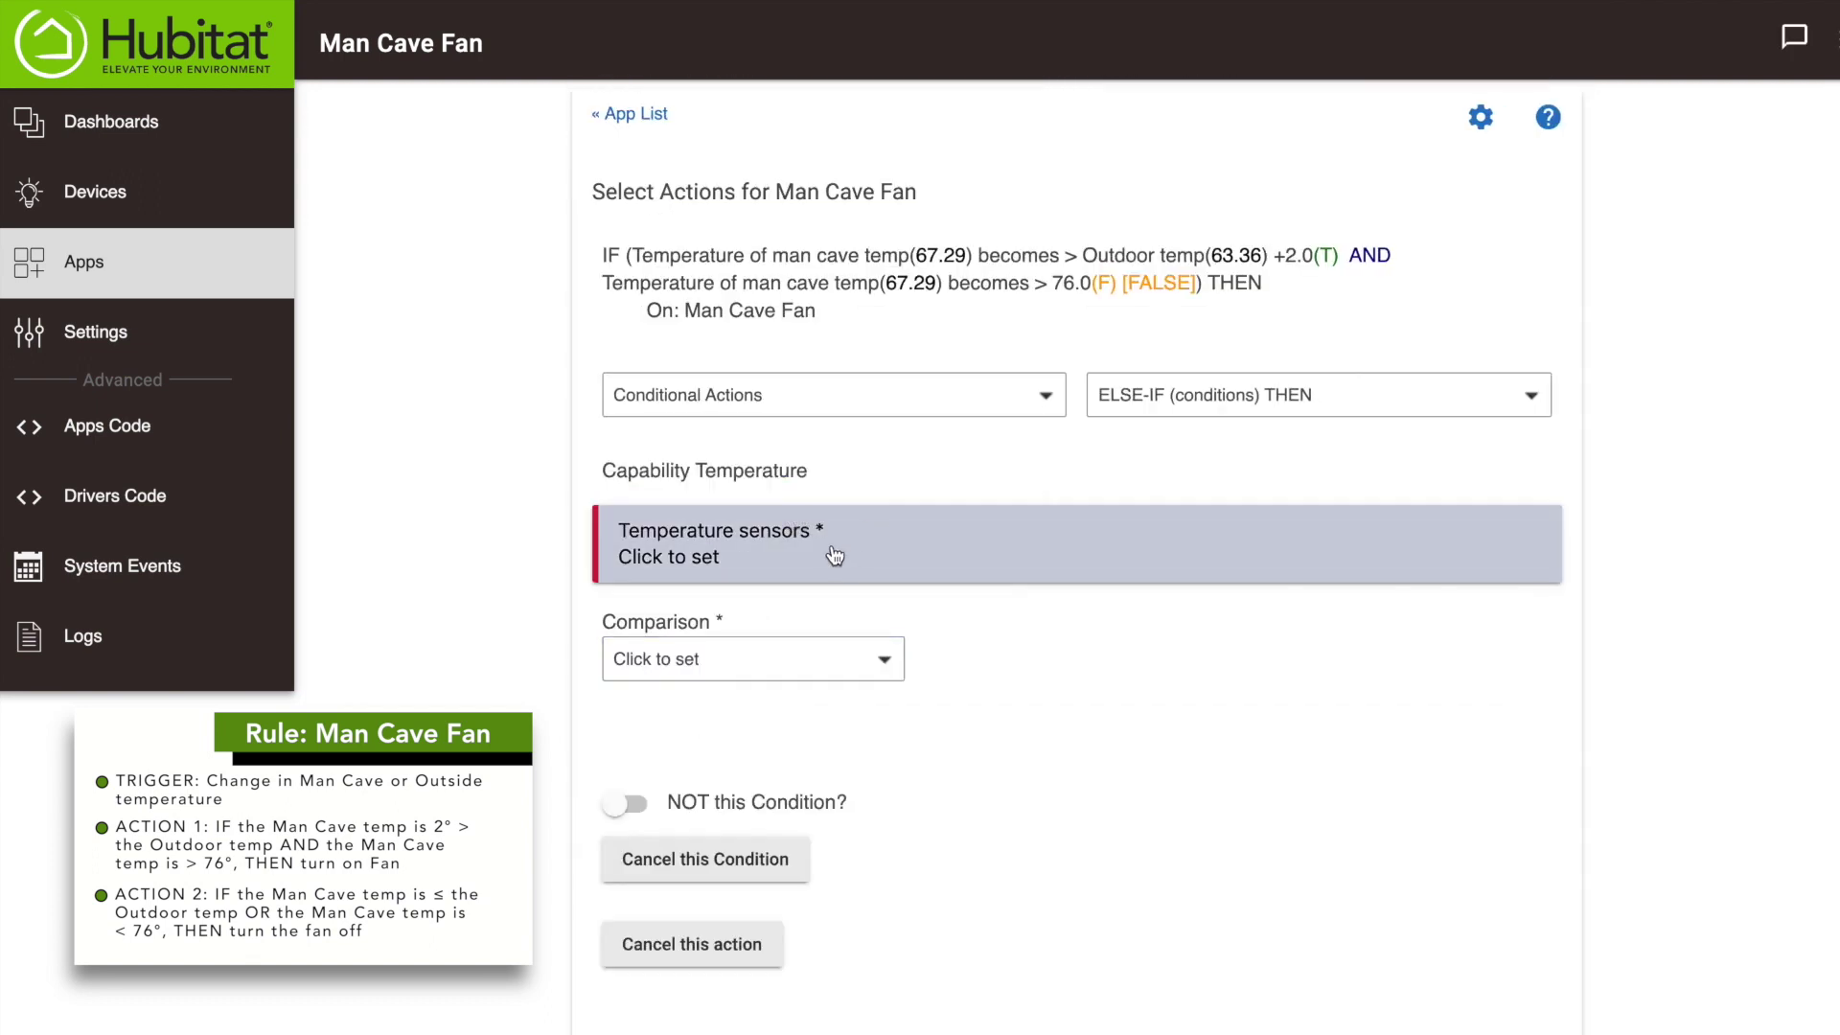
click(835, 556)
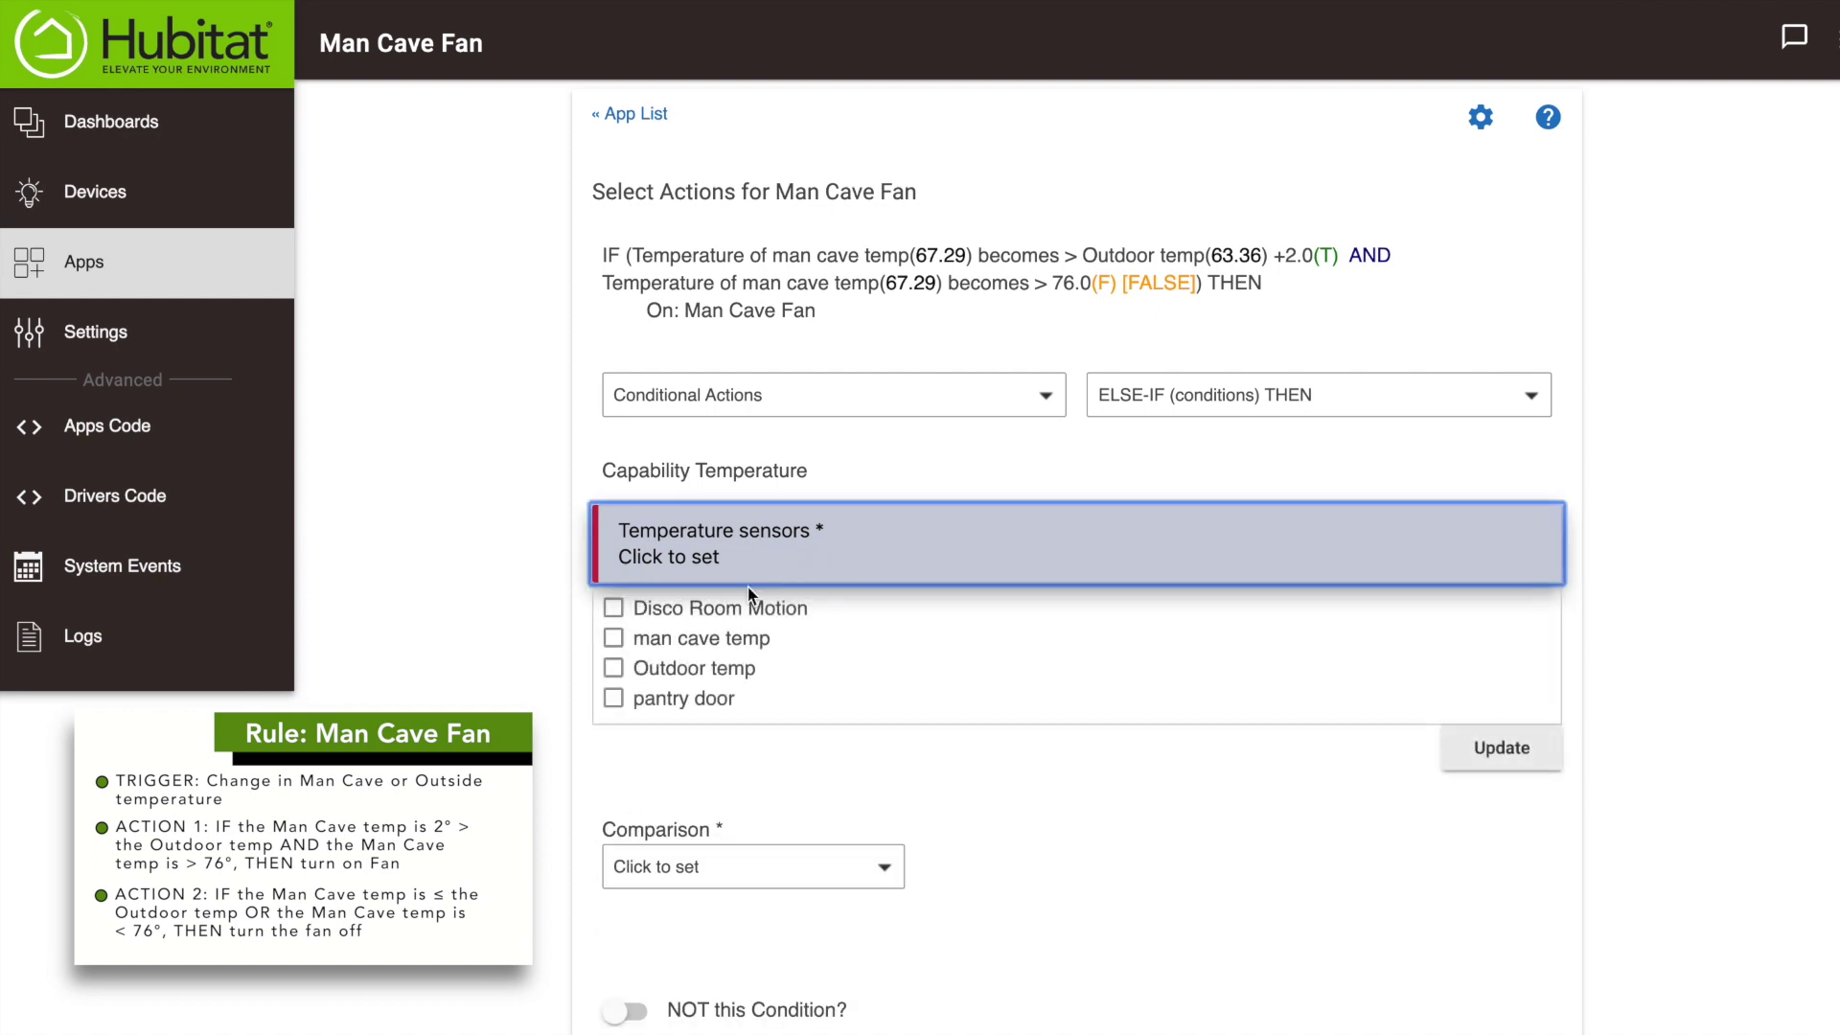
click(631, 649)
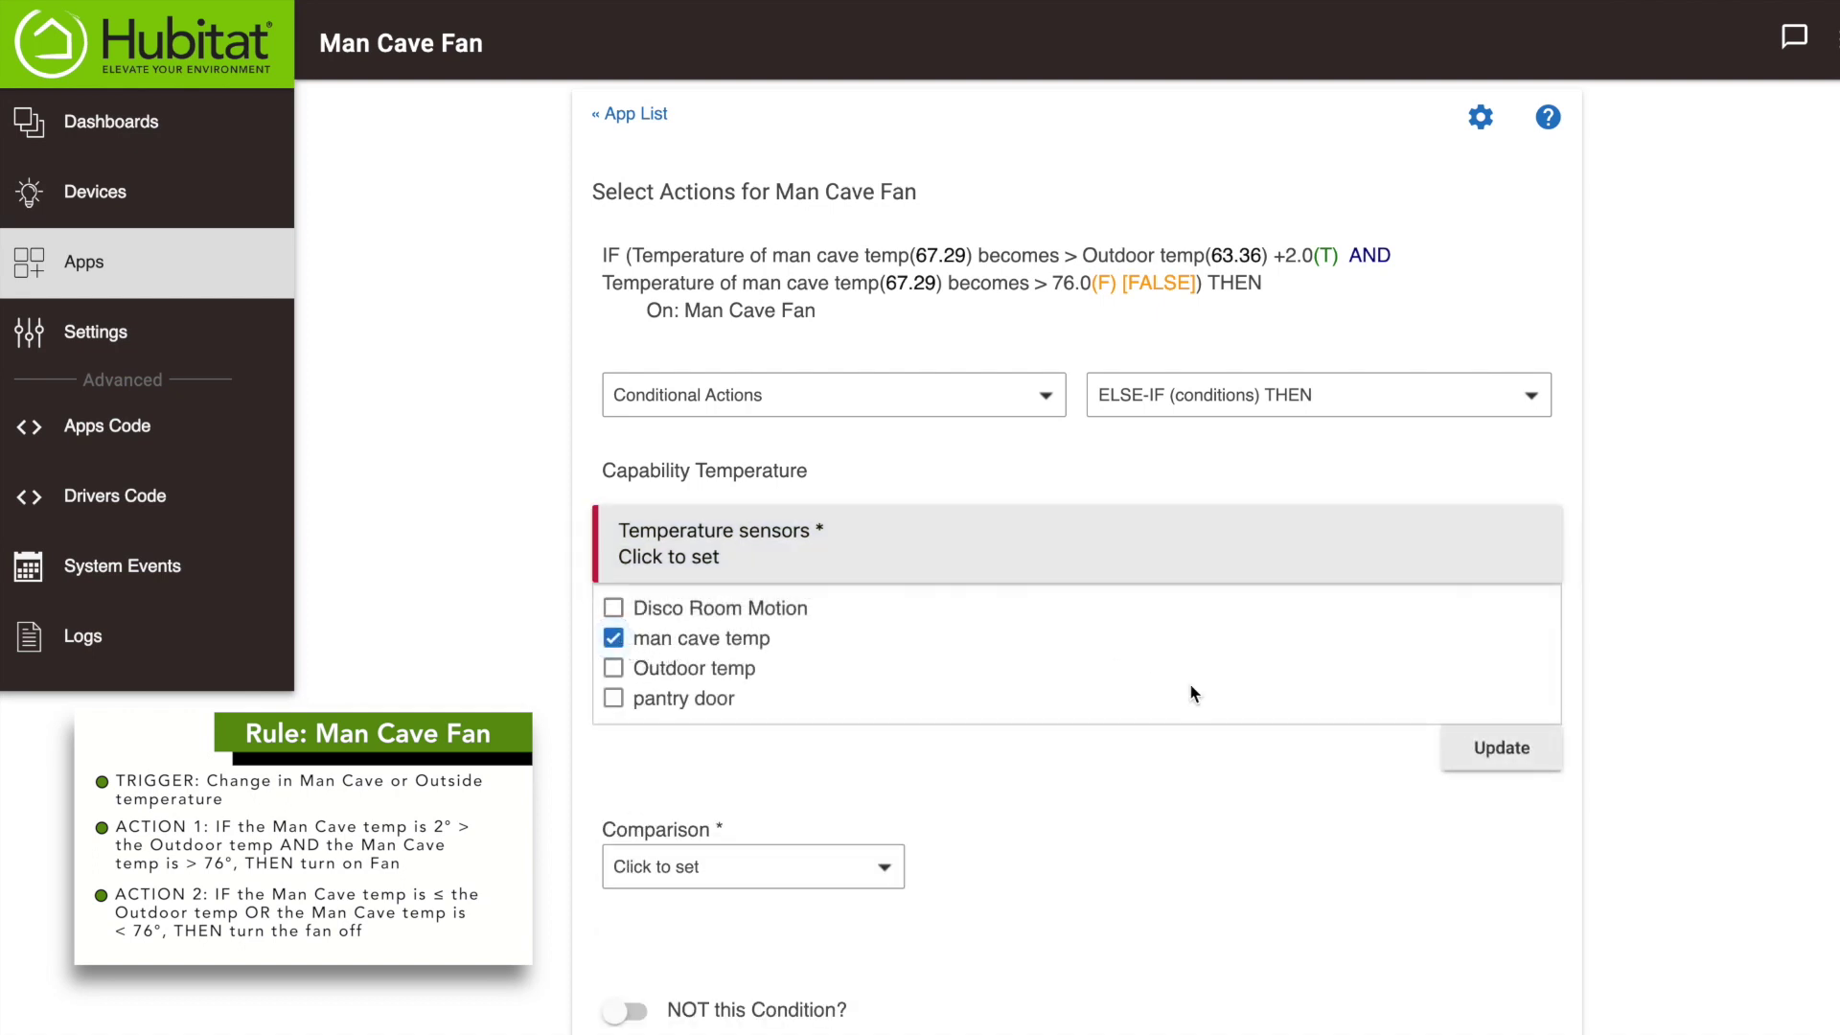
click(1502, 749)
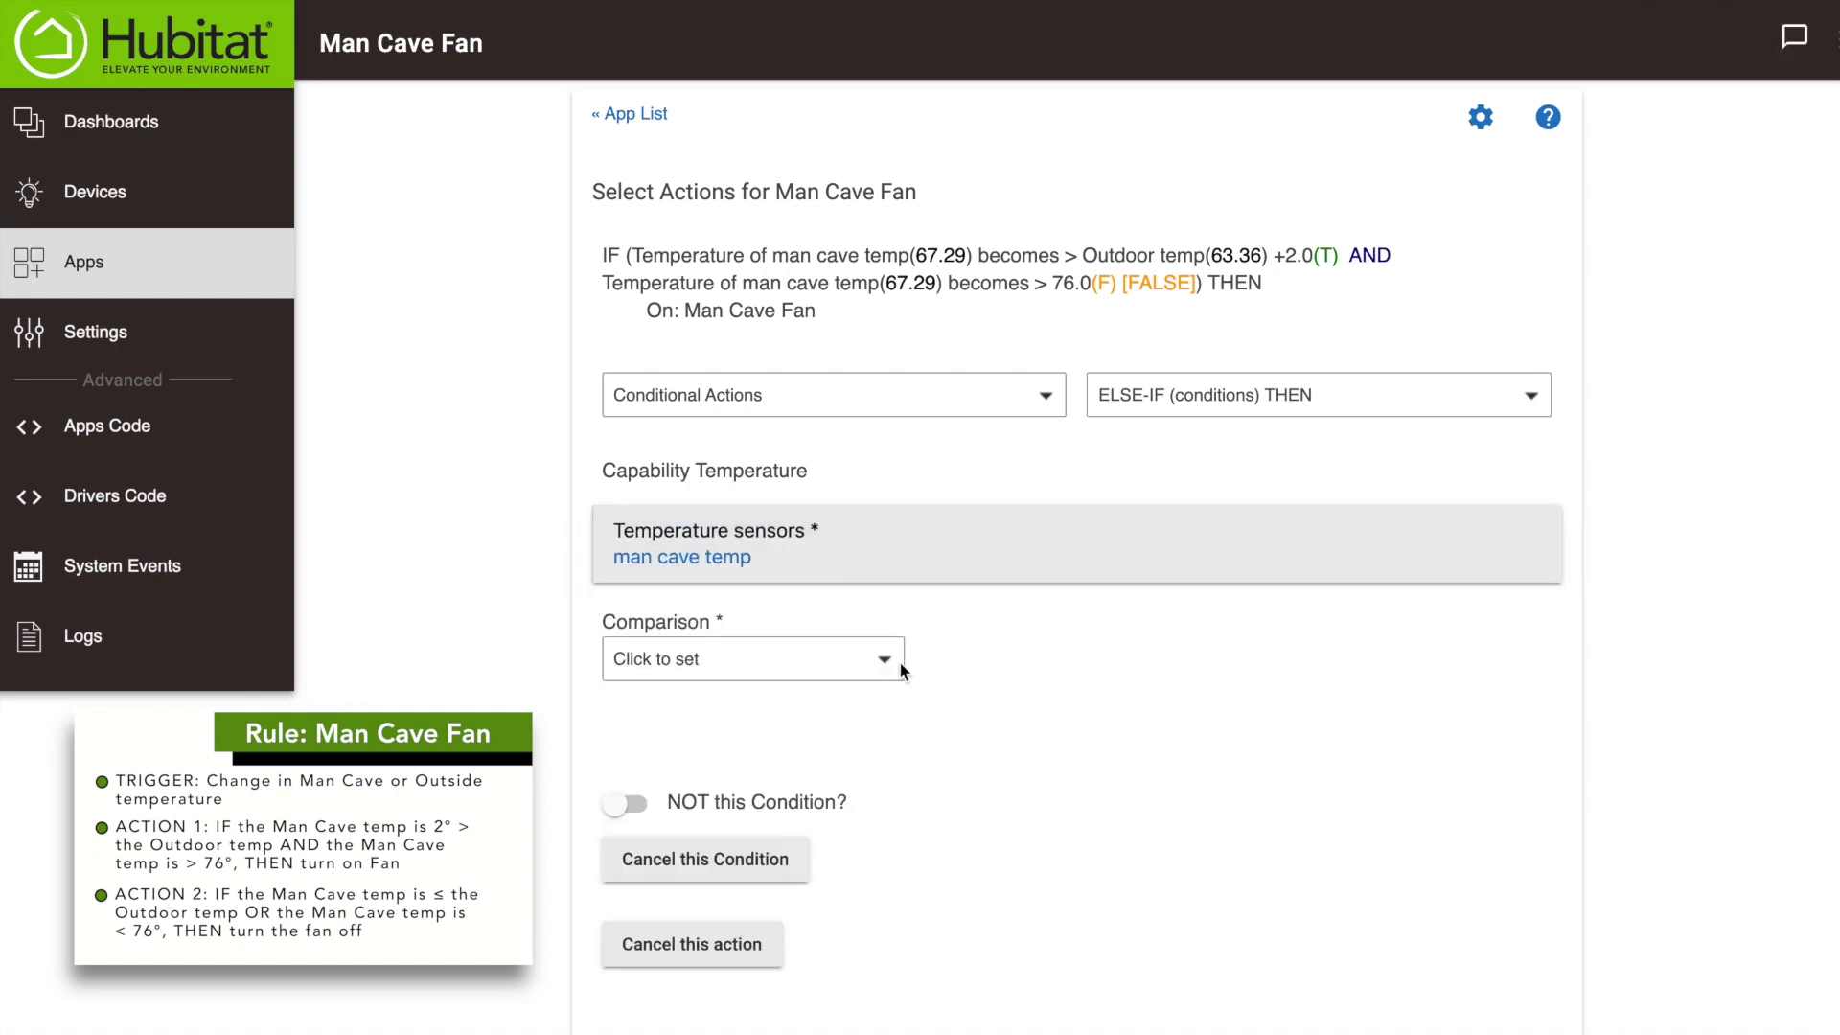
- Set the condition to man cave temp <= Outdoor temp and finish it
click(875, 669)
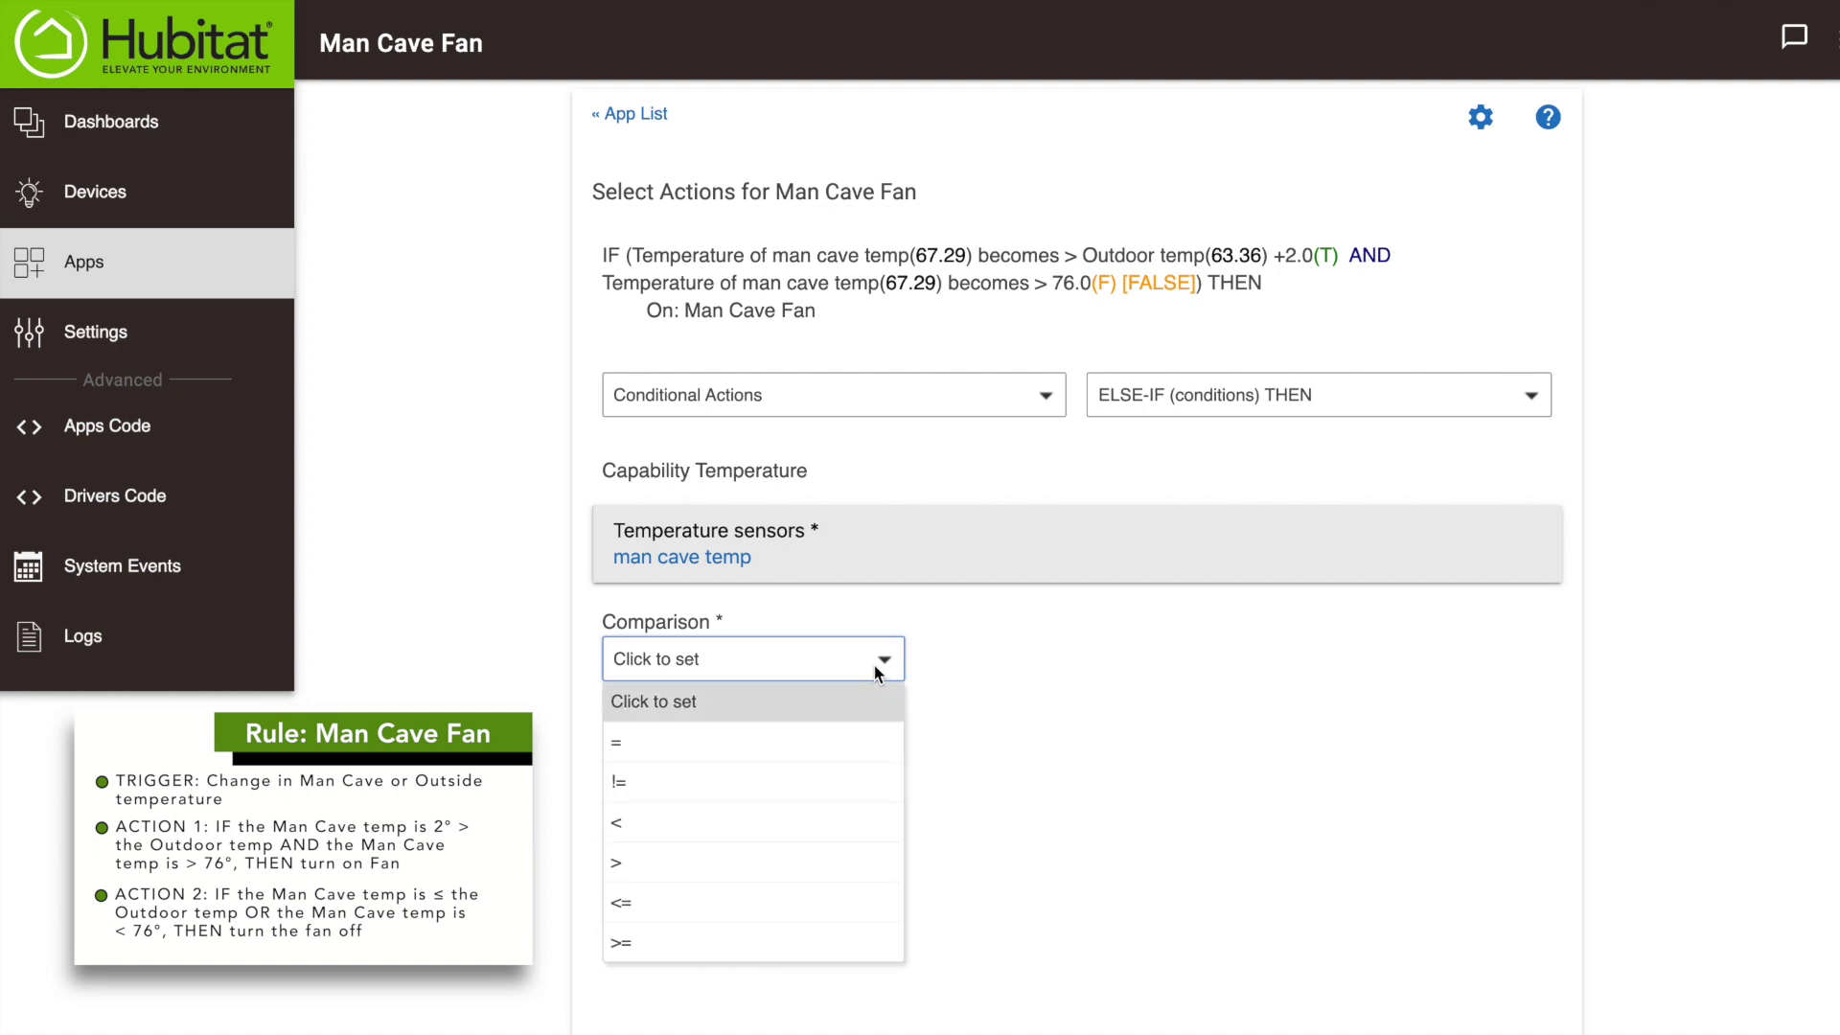
click(645, 902)
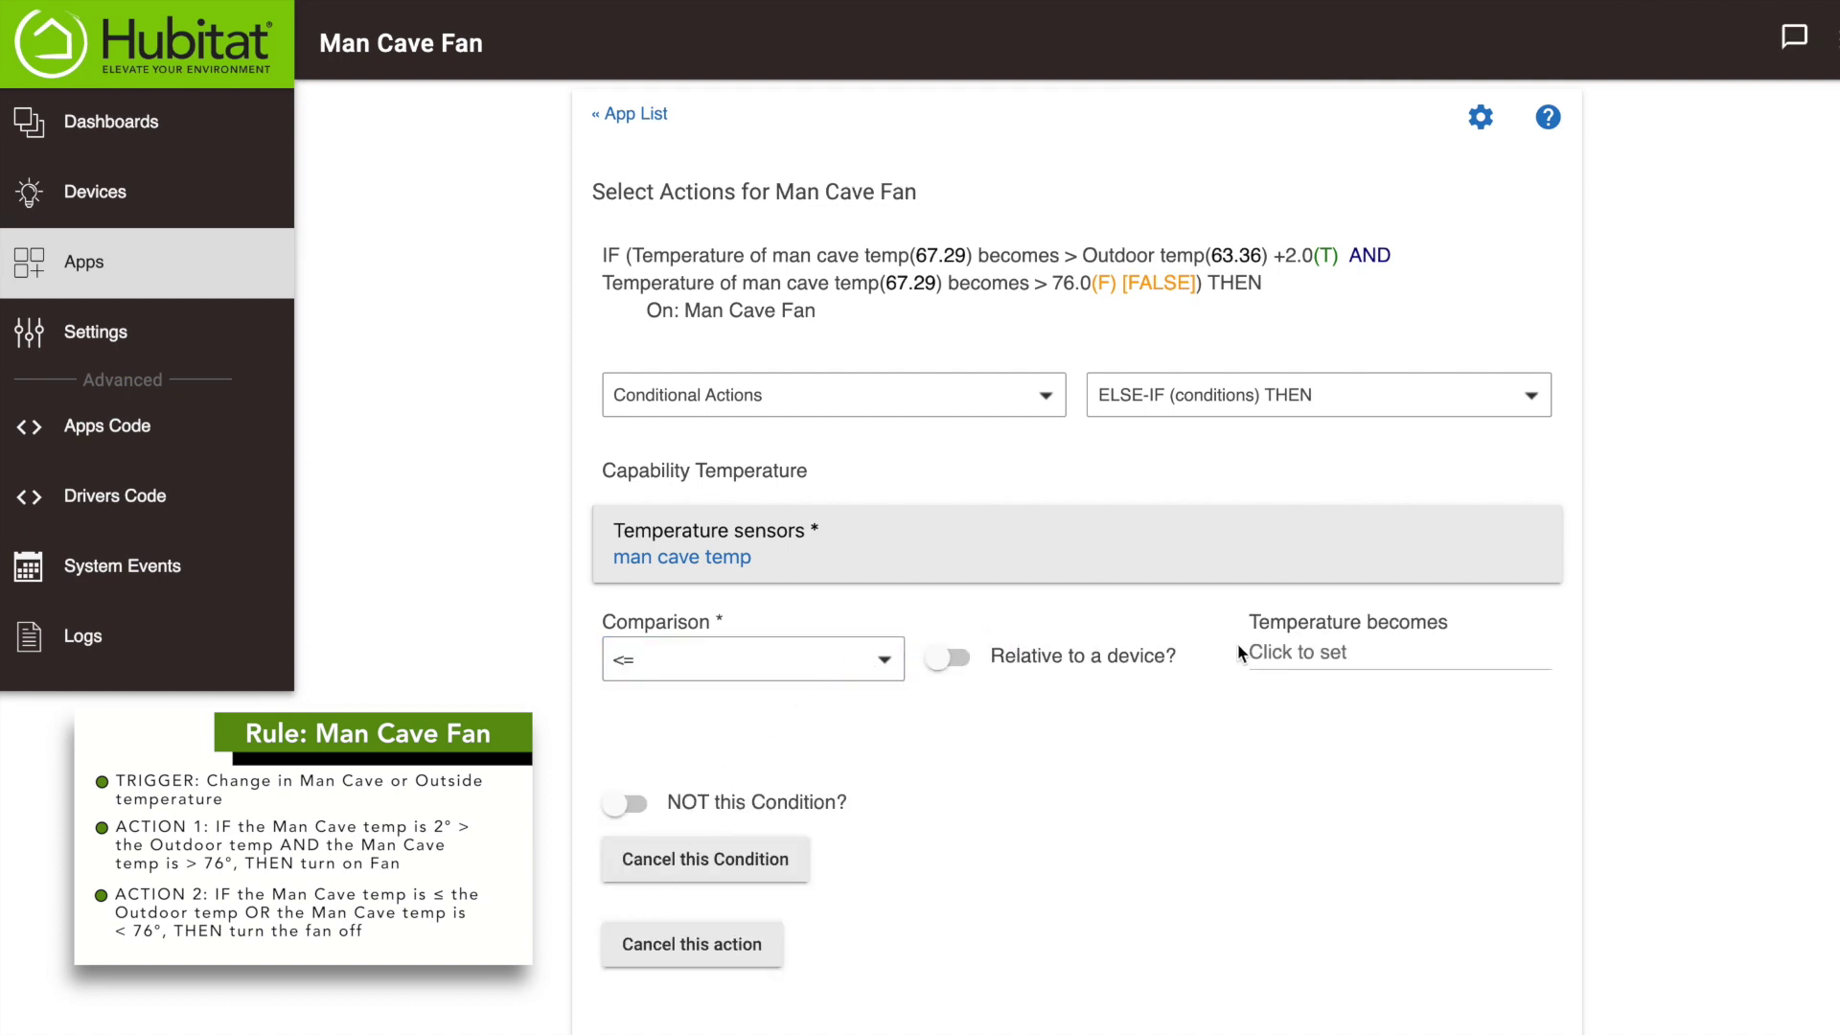
click(959, 657)
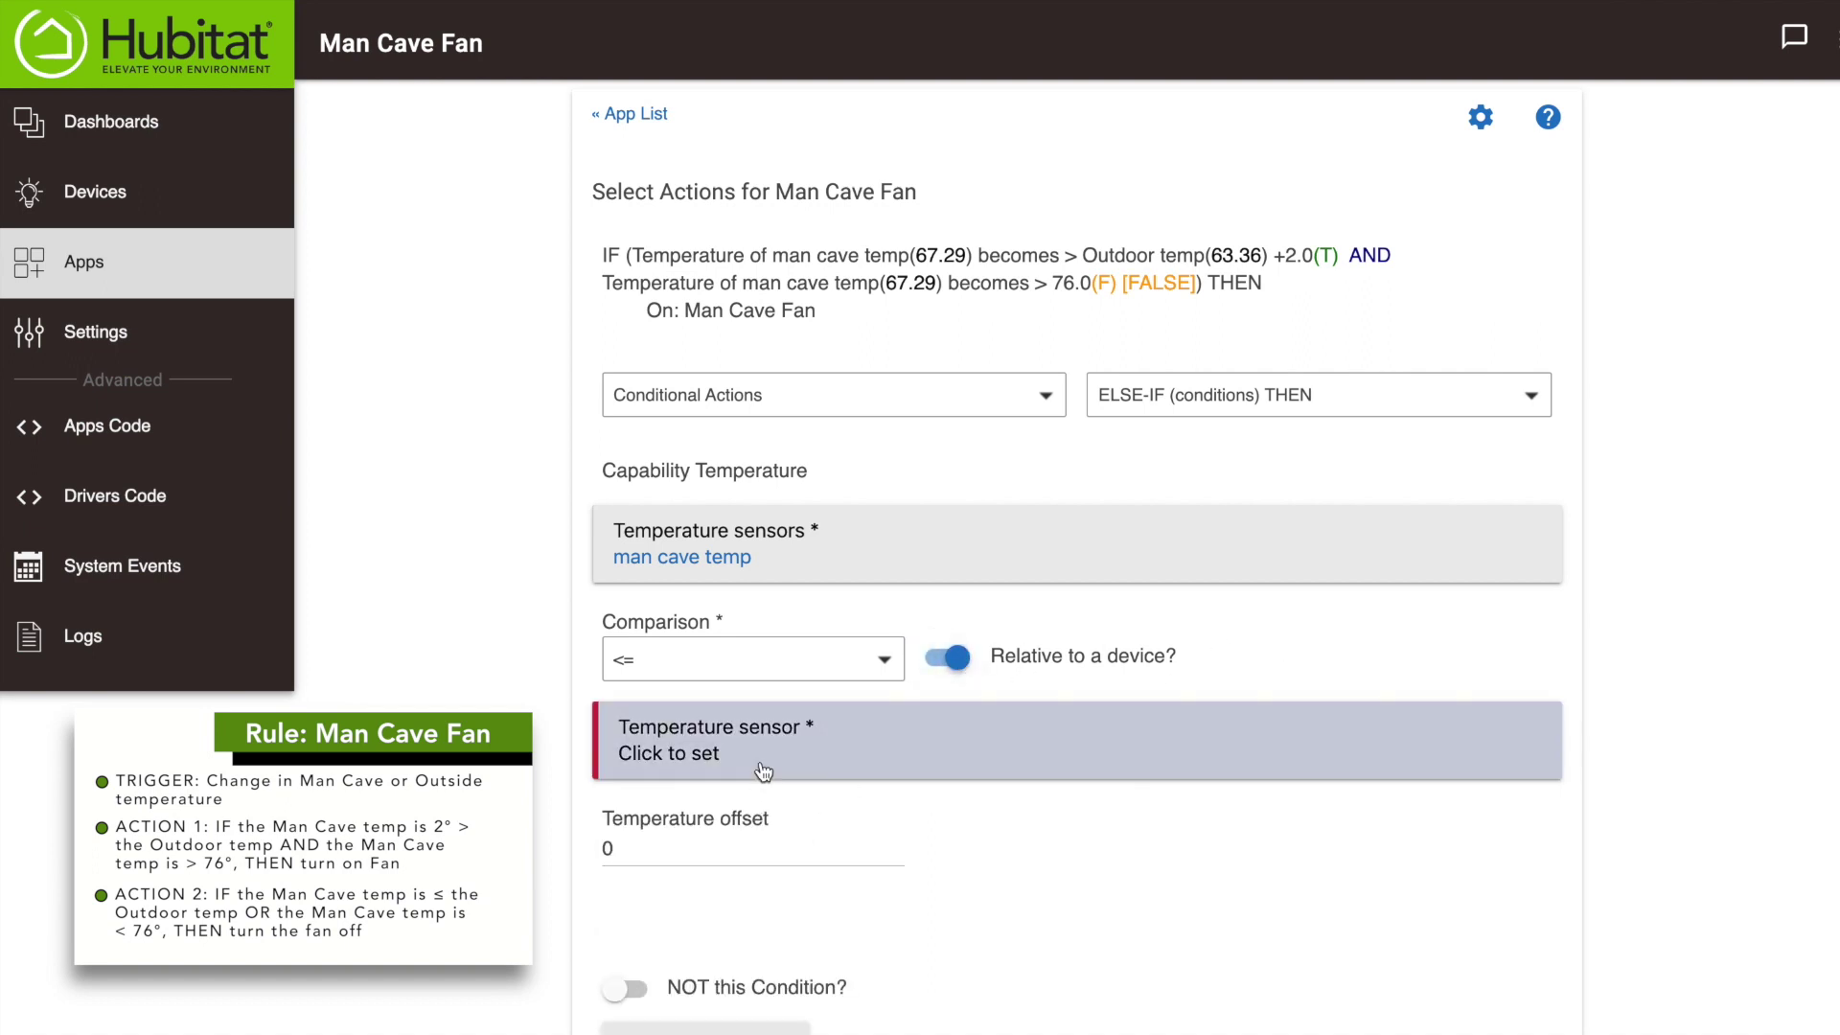
click(664, 755)
click(655, 862)
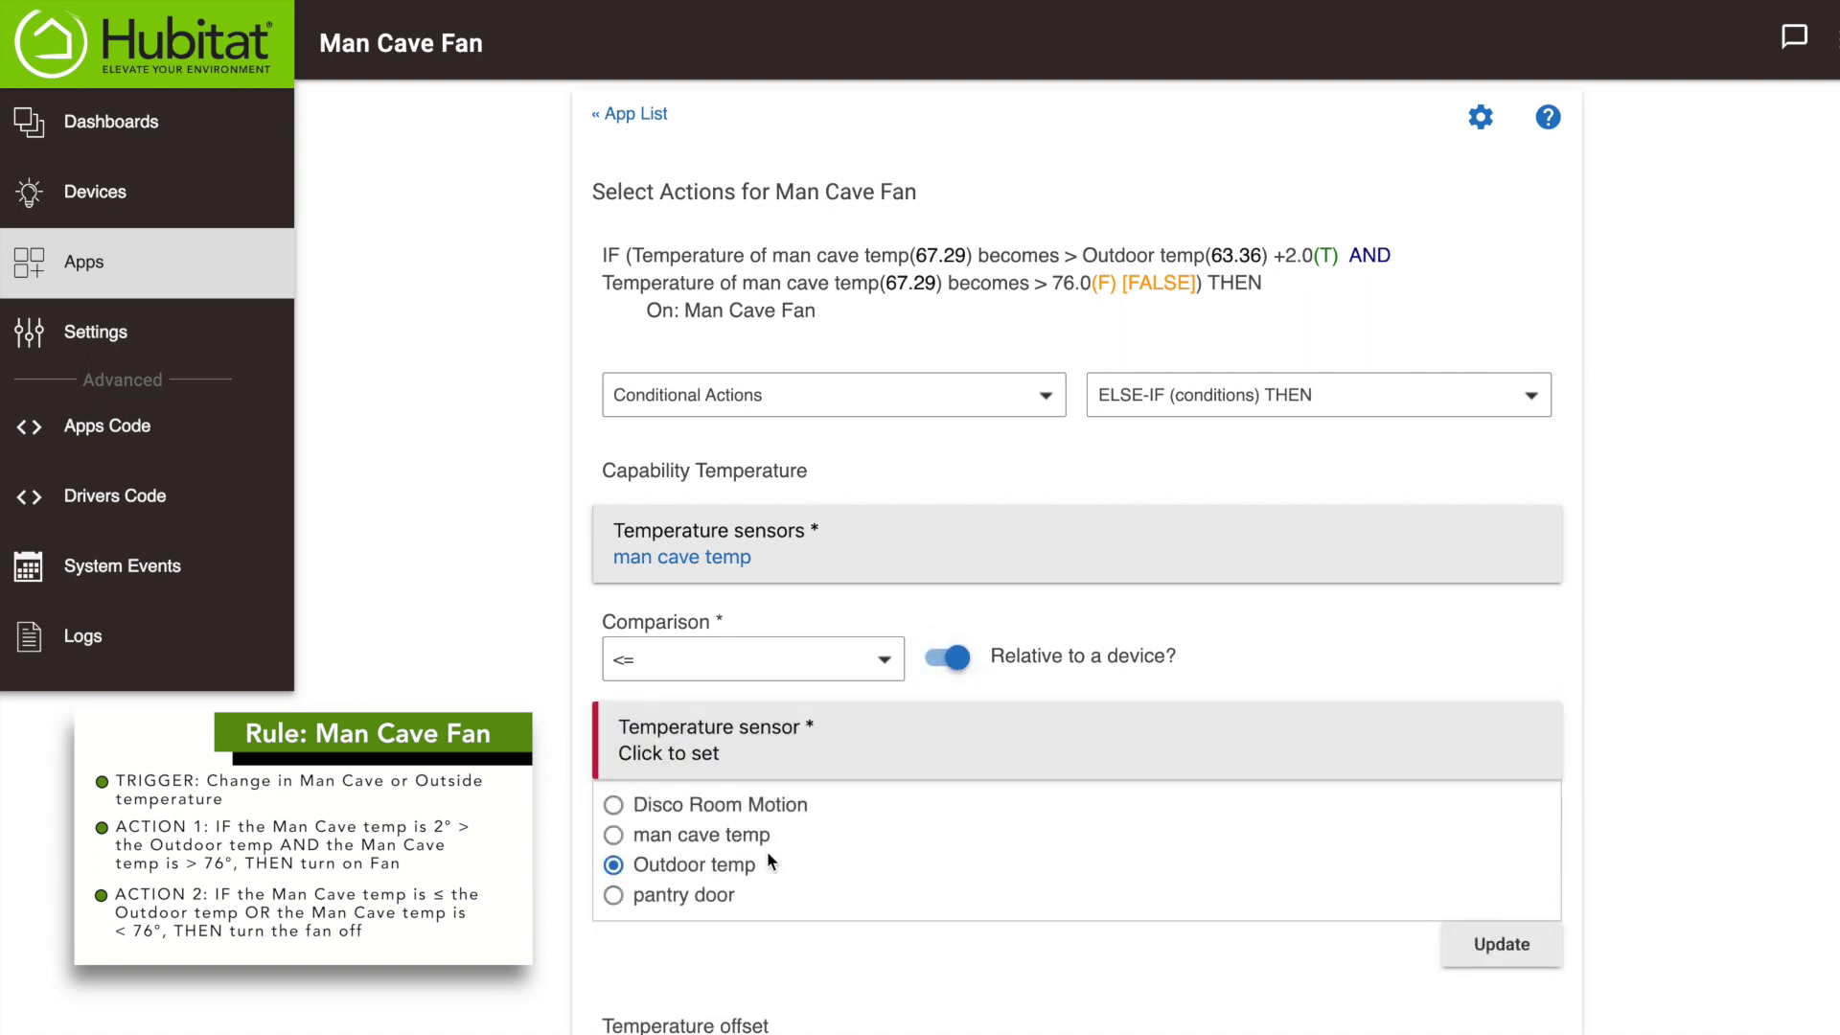
click(1485, 947)
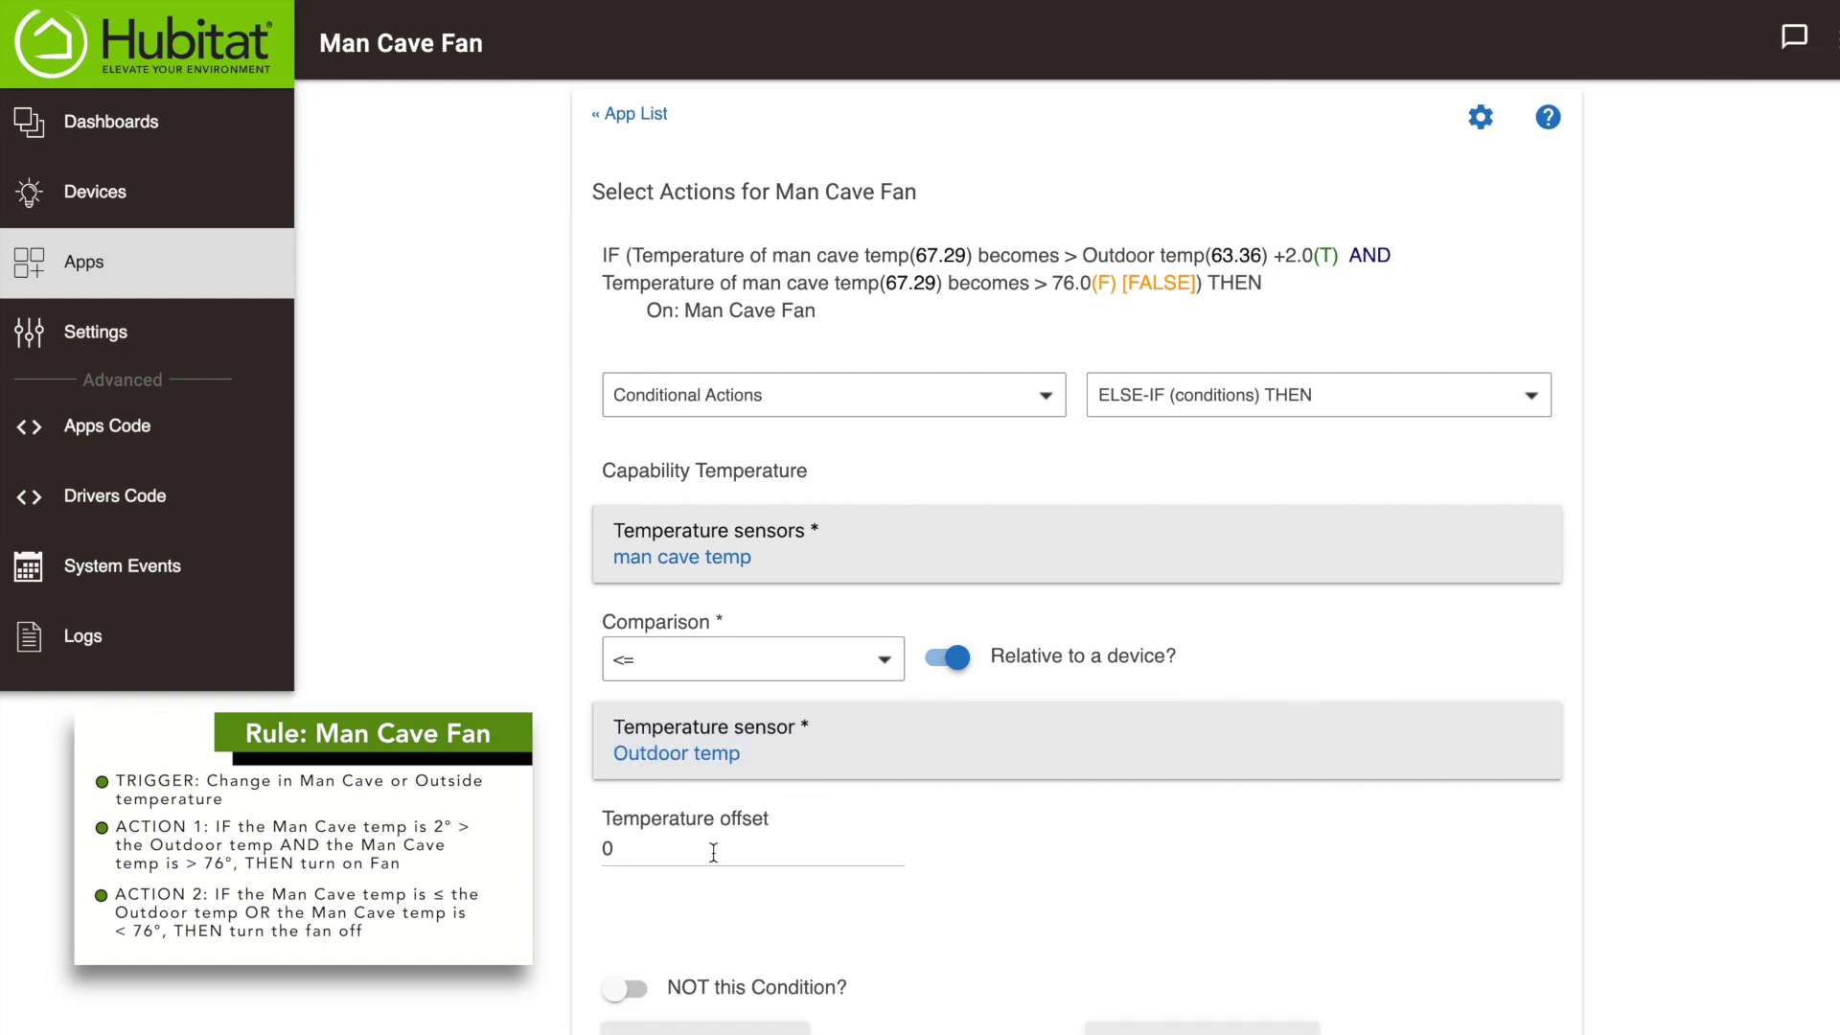
scroll(974, 786, down, 1)
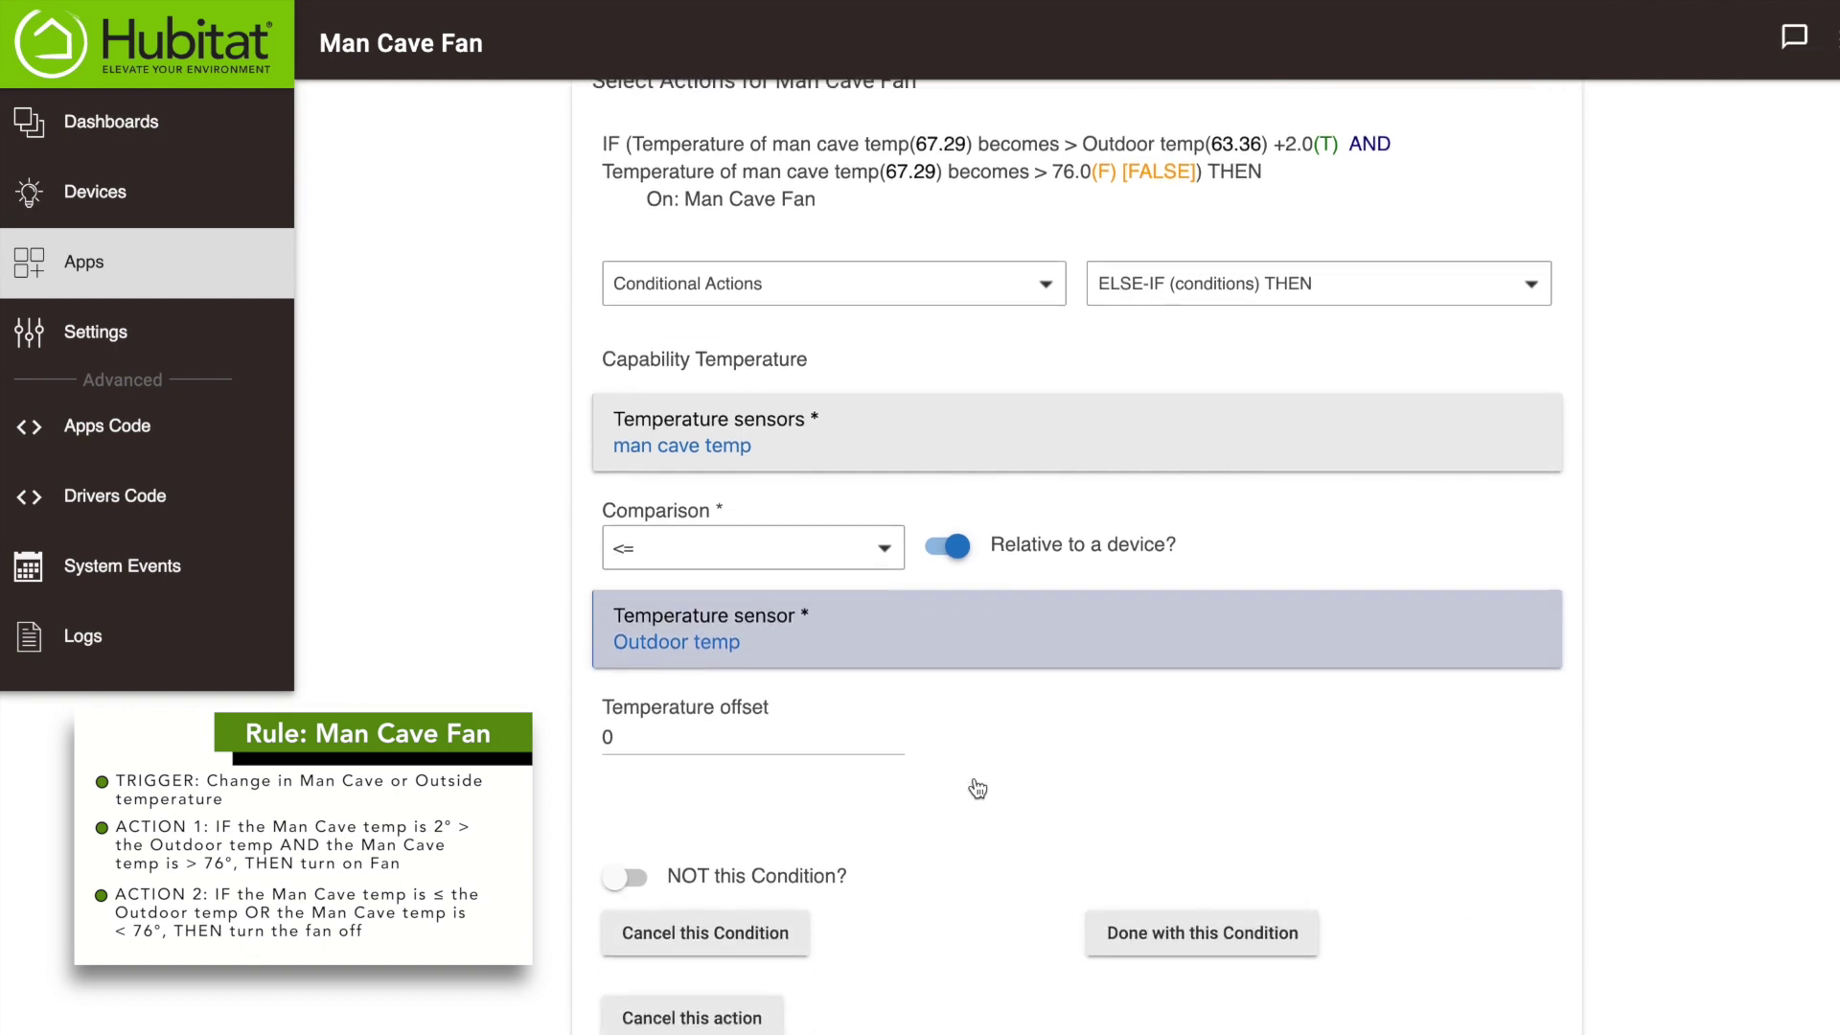
scroll(1199, 901, down, 1)
click(1200, 812)
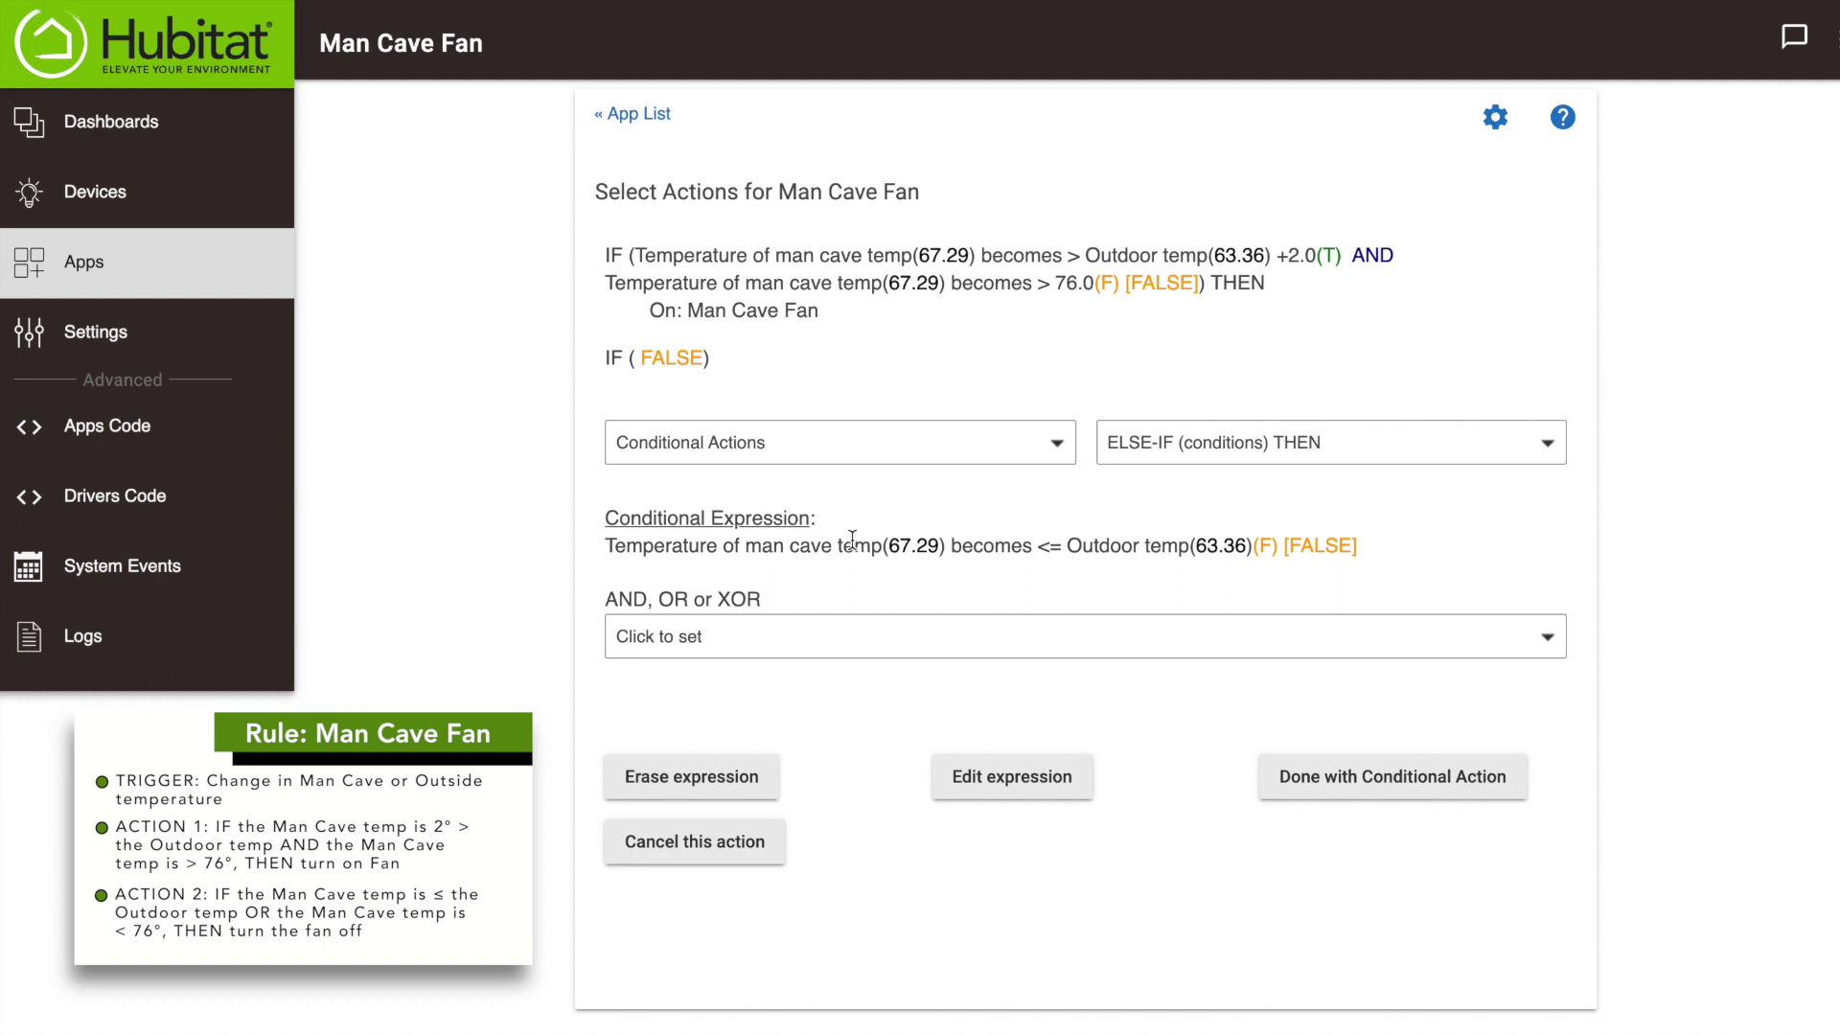
click(1051, 635)
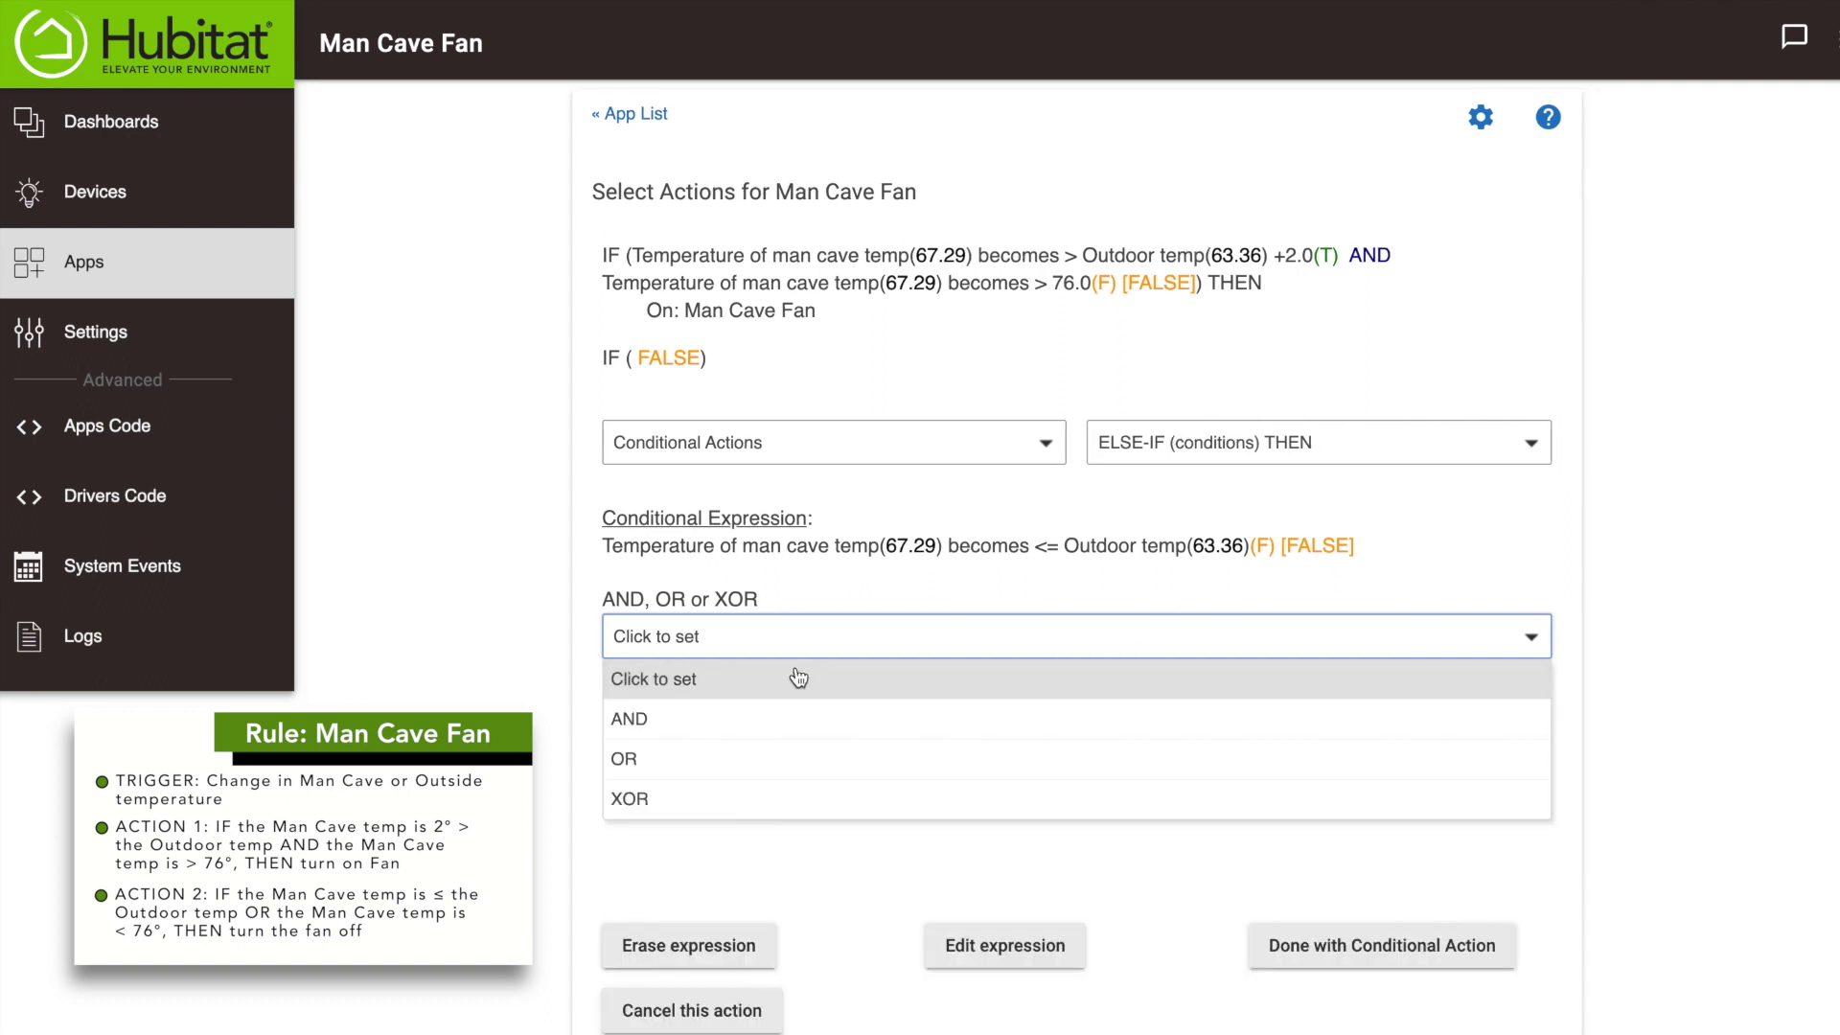
- Join a new OR condition on the man cave temp temperature sensor
click(739, 762)
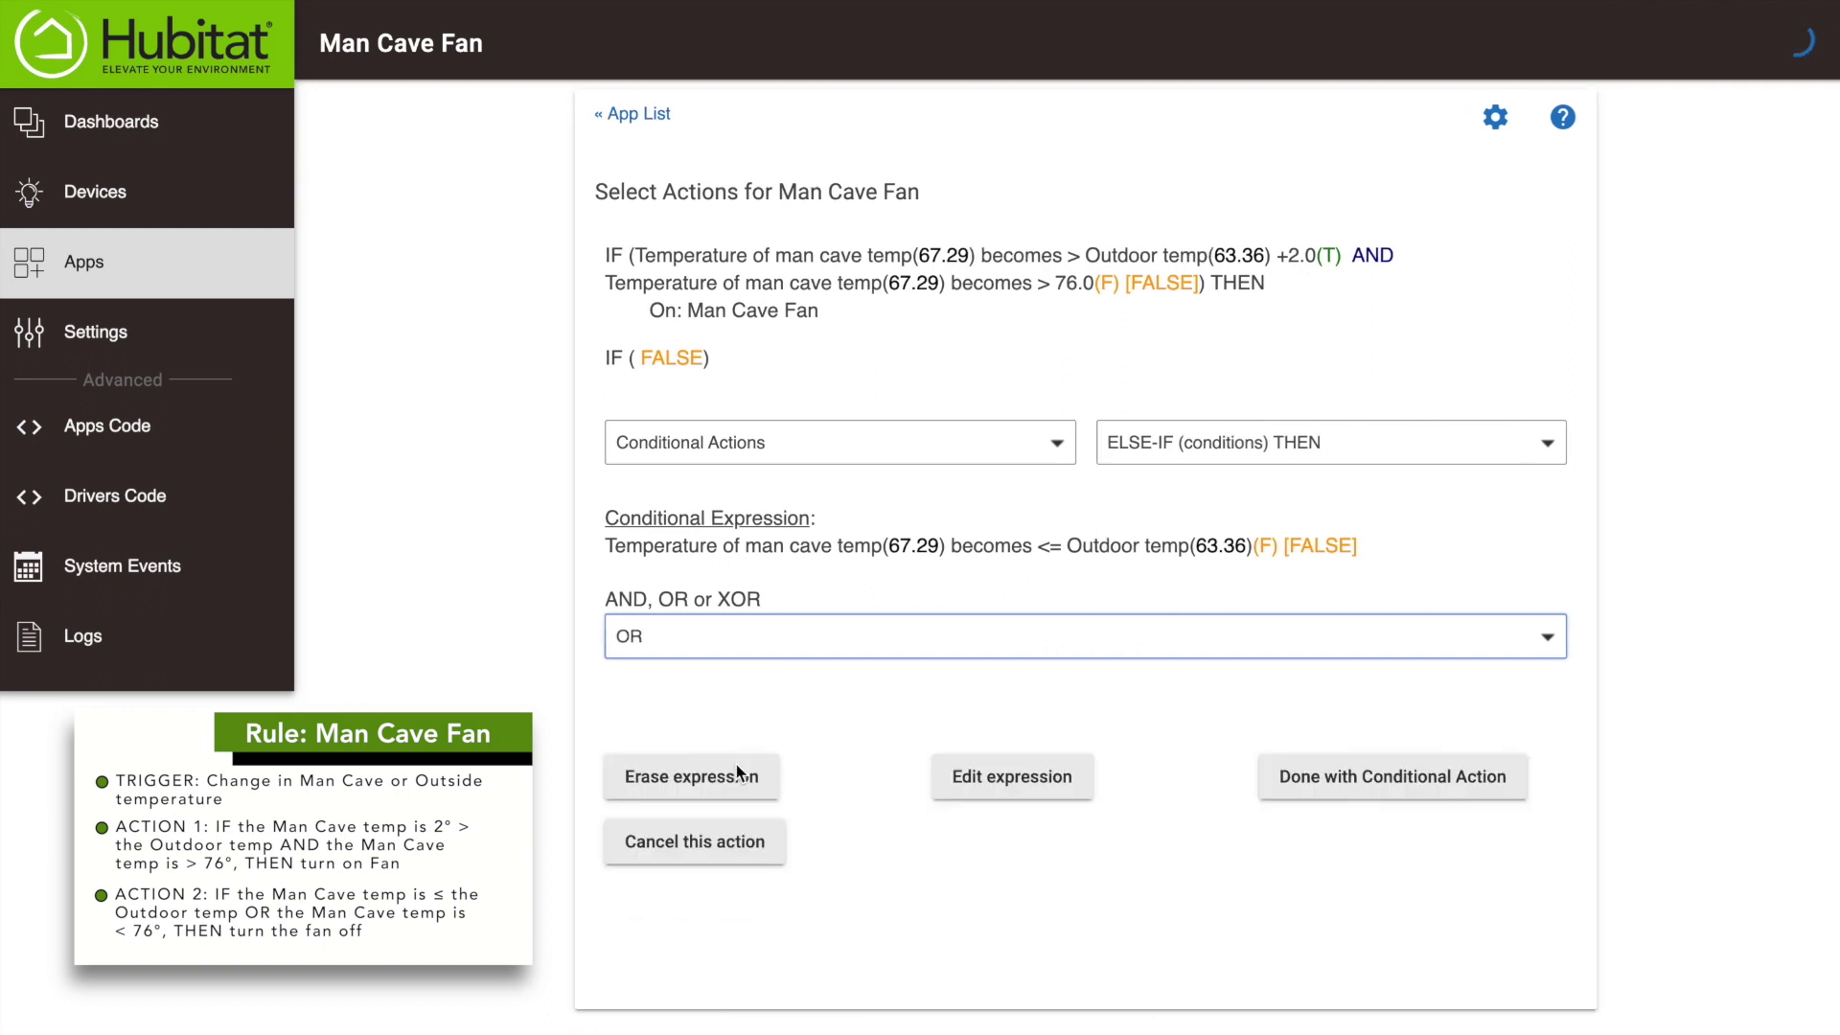
click(836, 656)
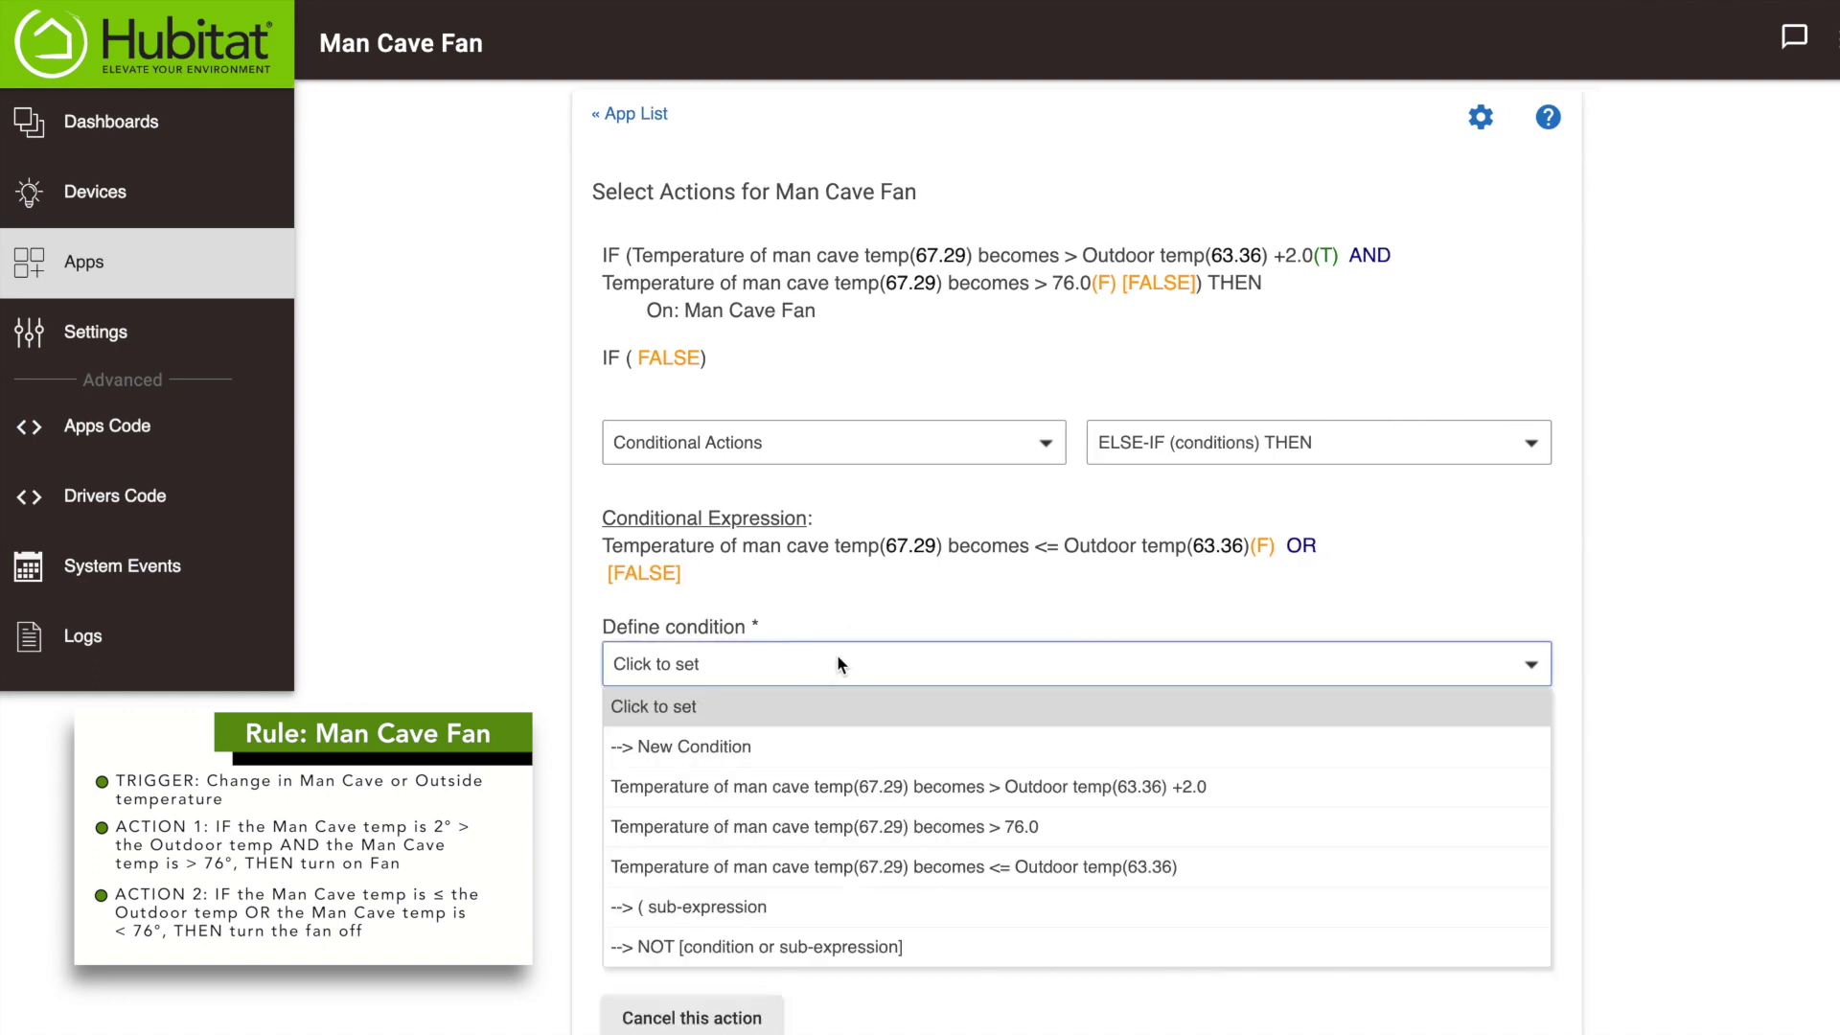
click(772, 750)
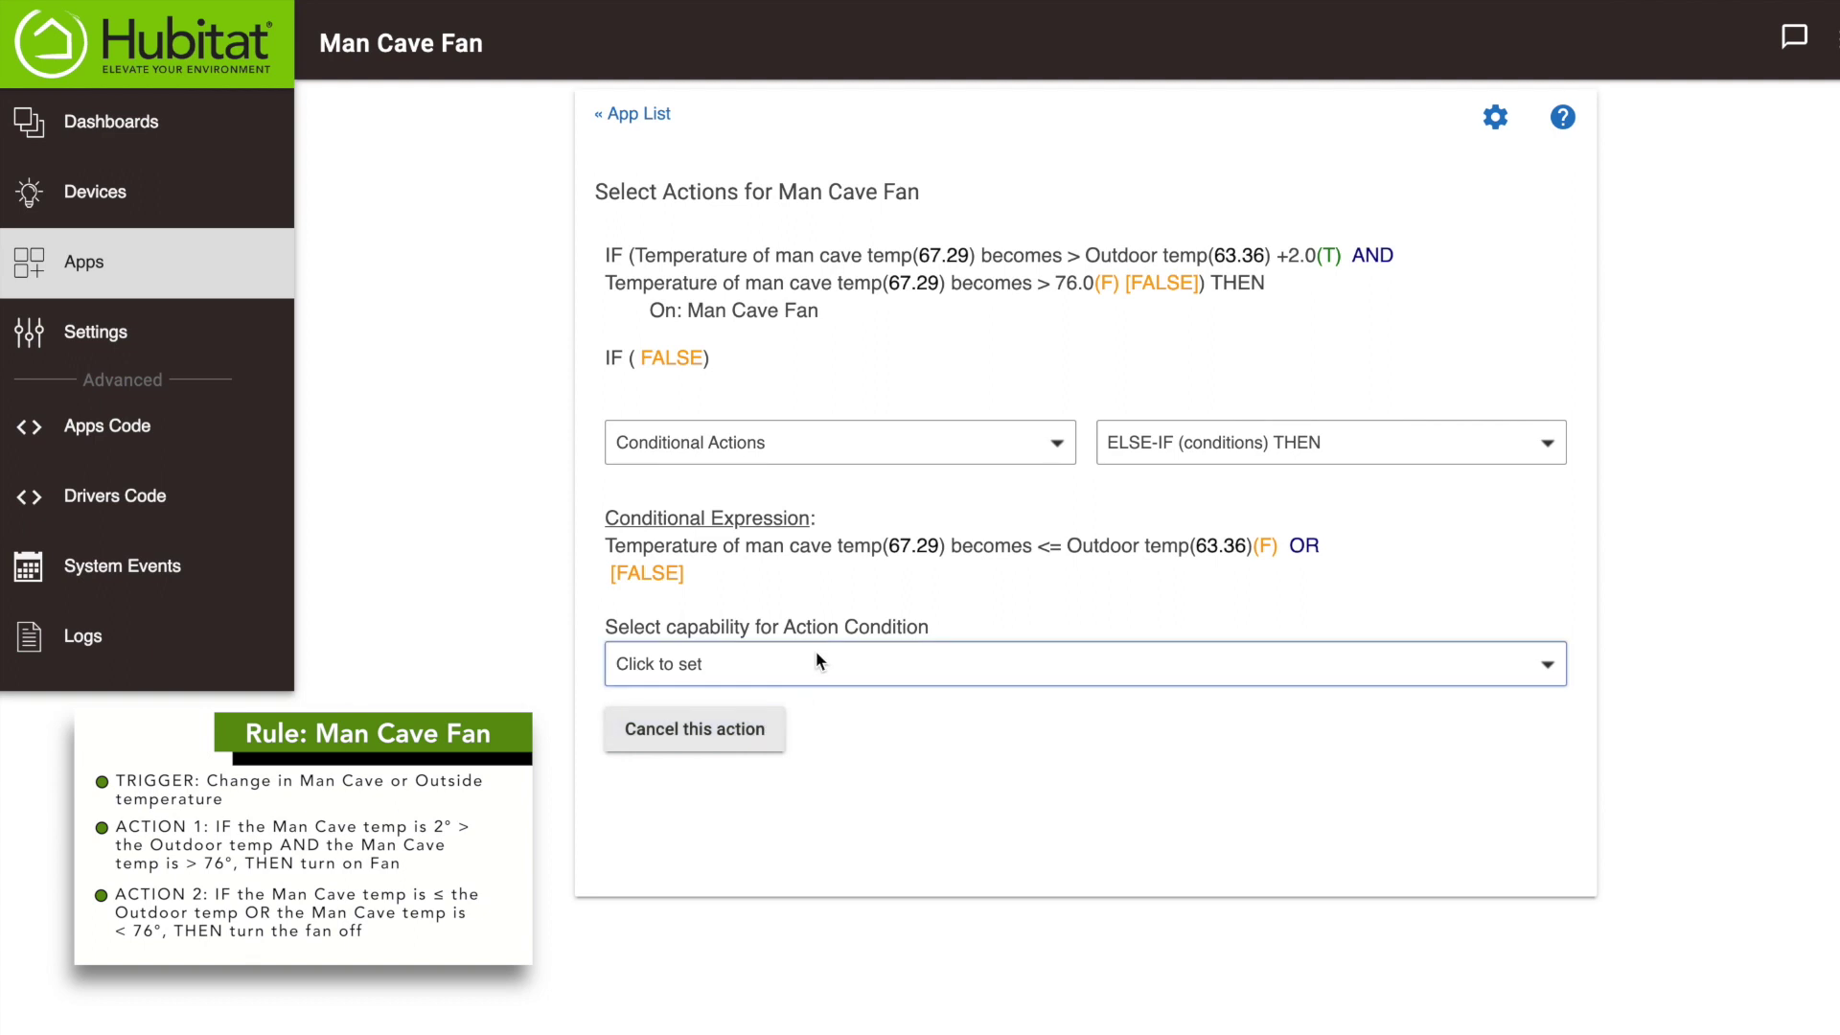
click(817, 661)
scroll(795, 726, down, 5)
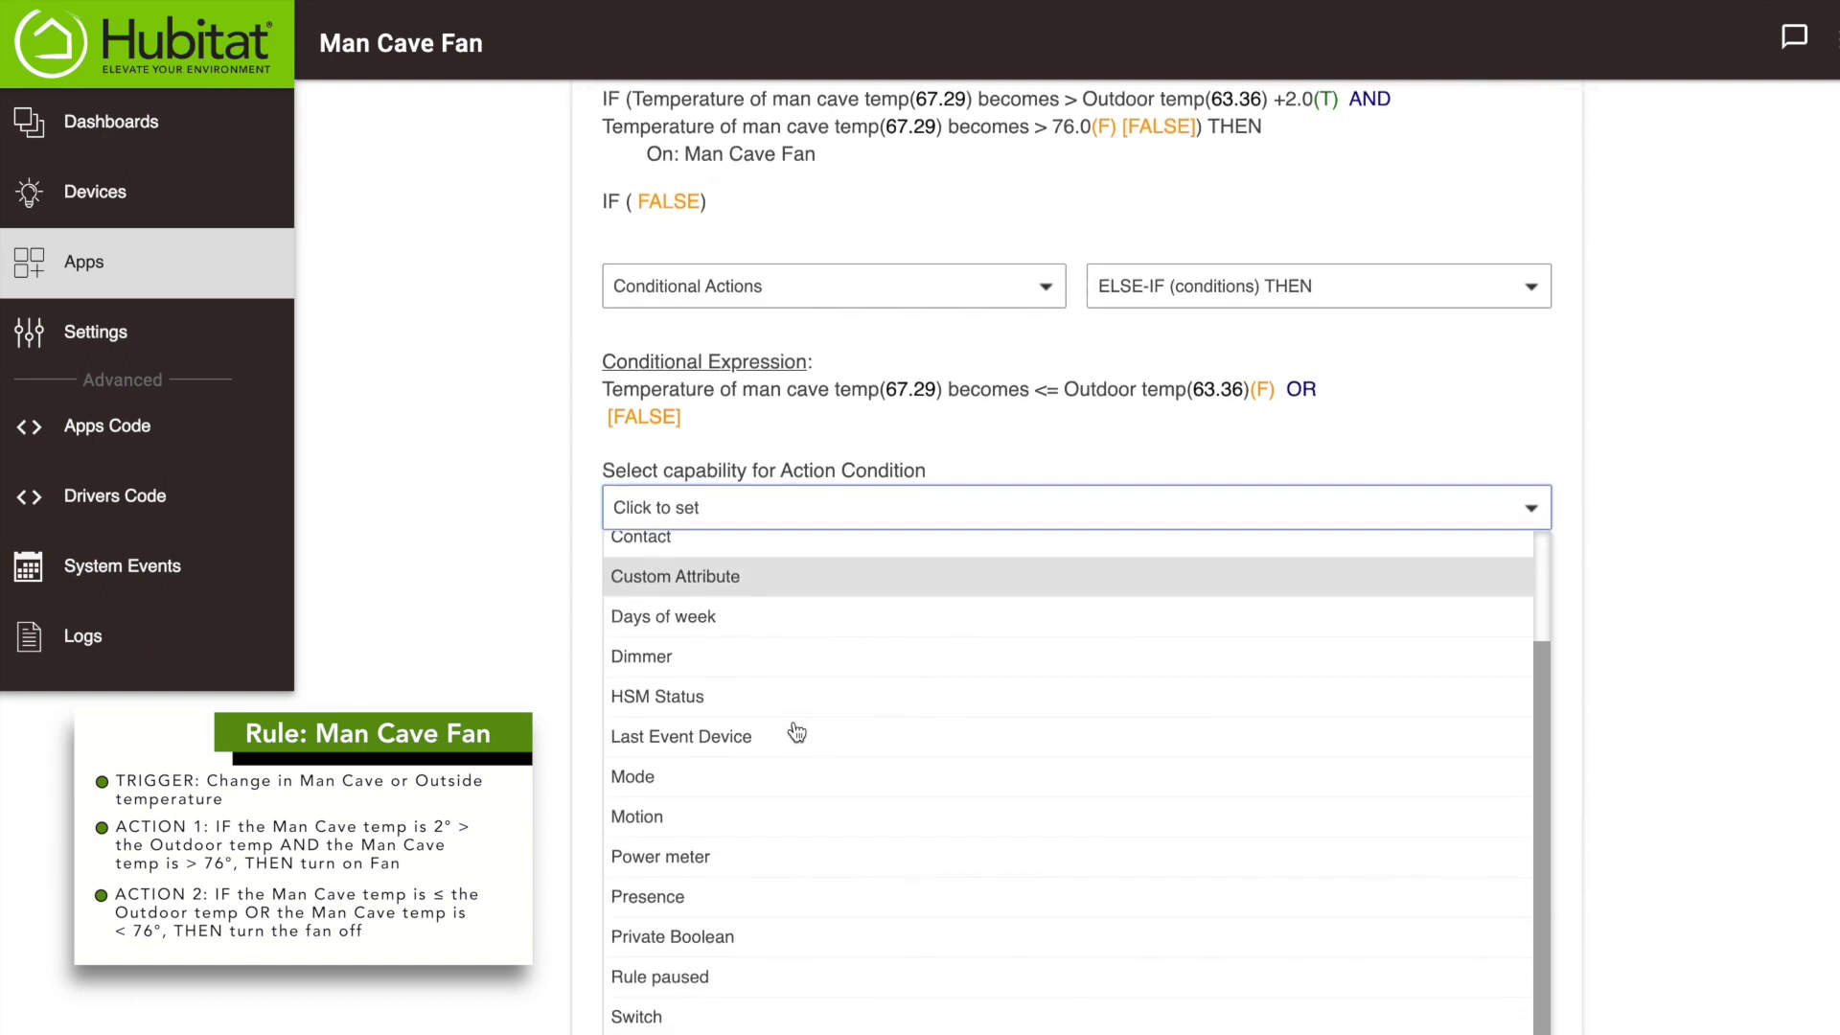
click(690, 860)
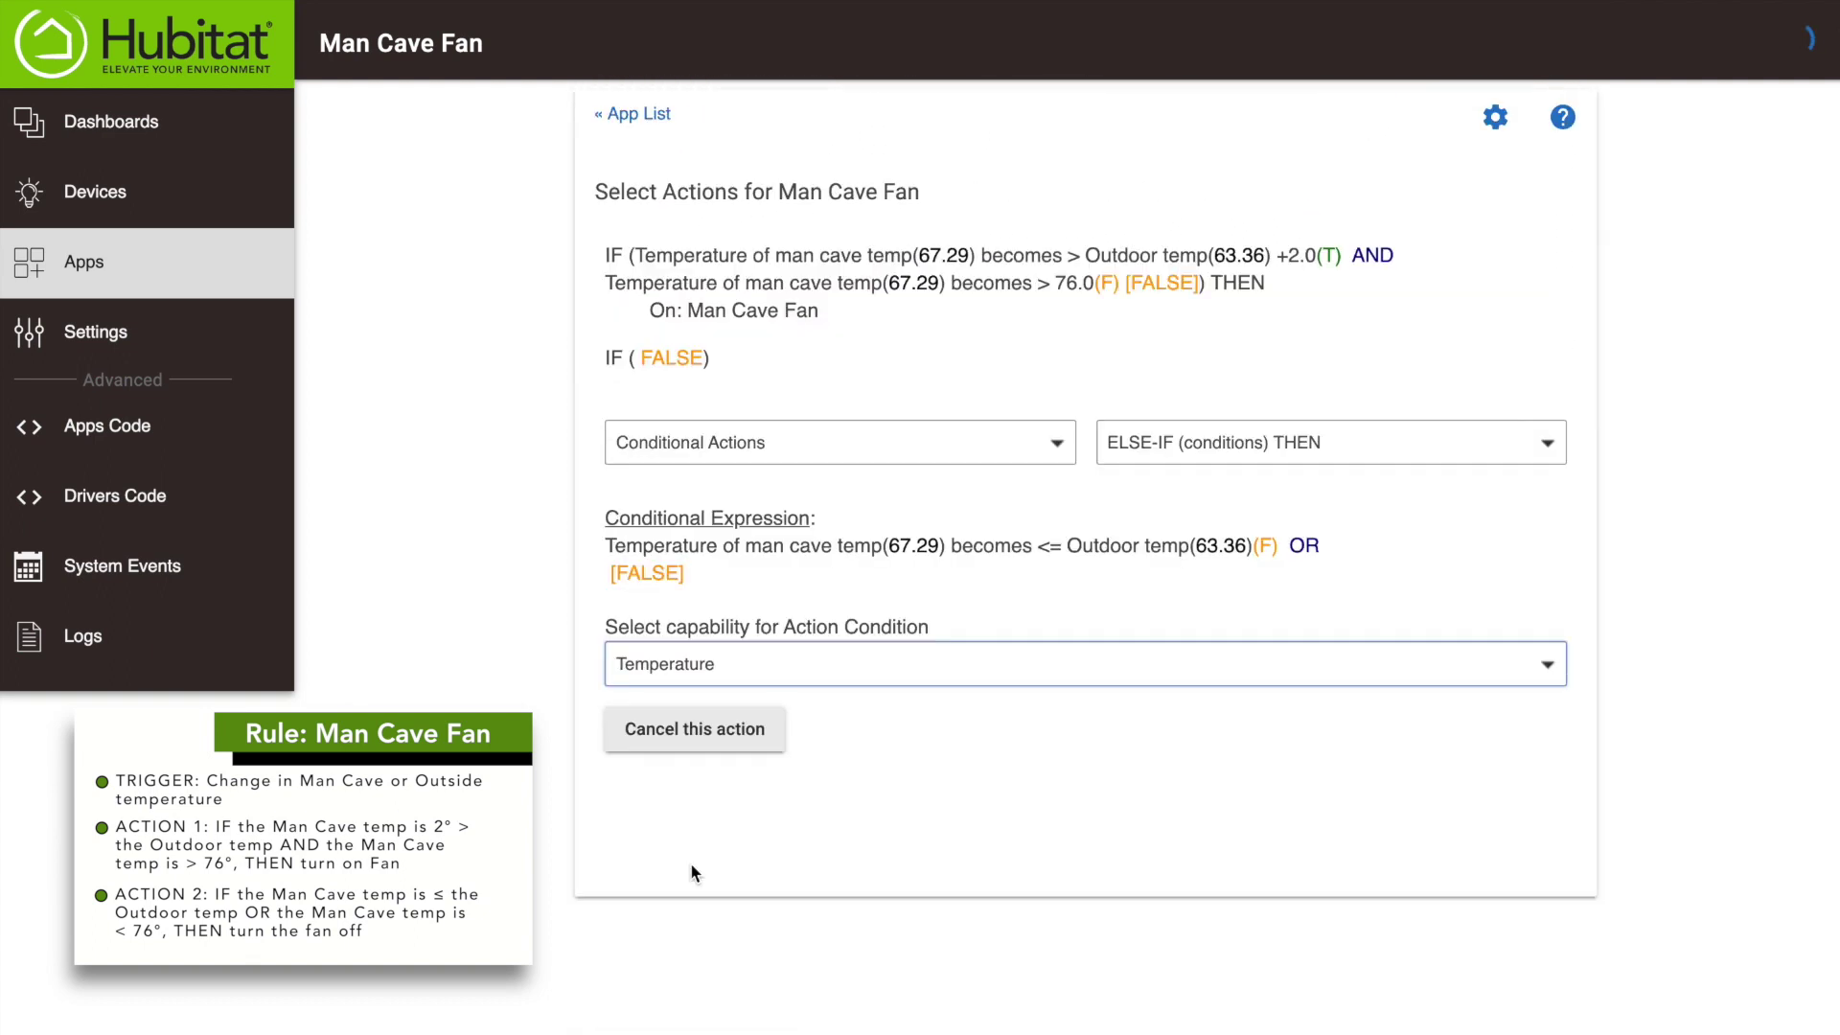
click(814, 710)
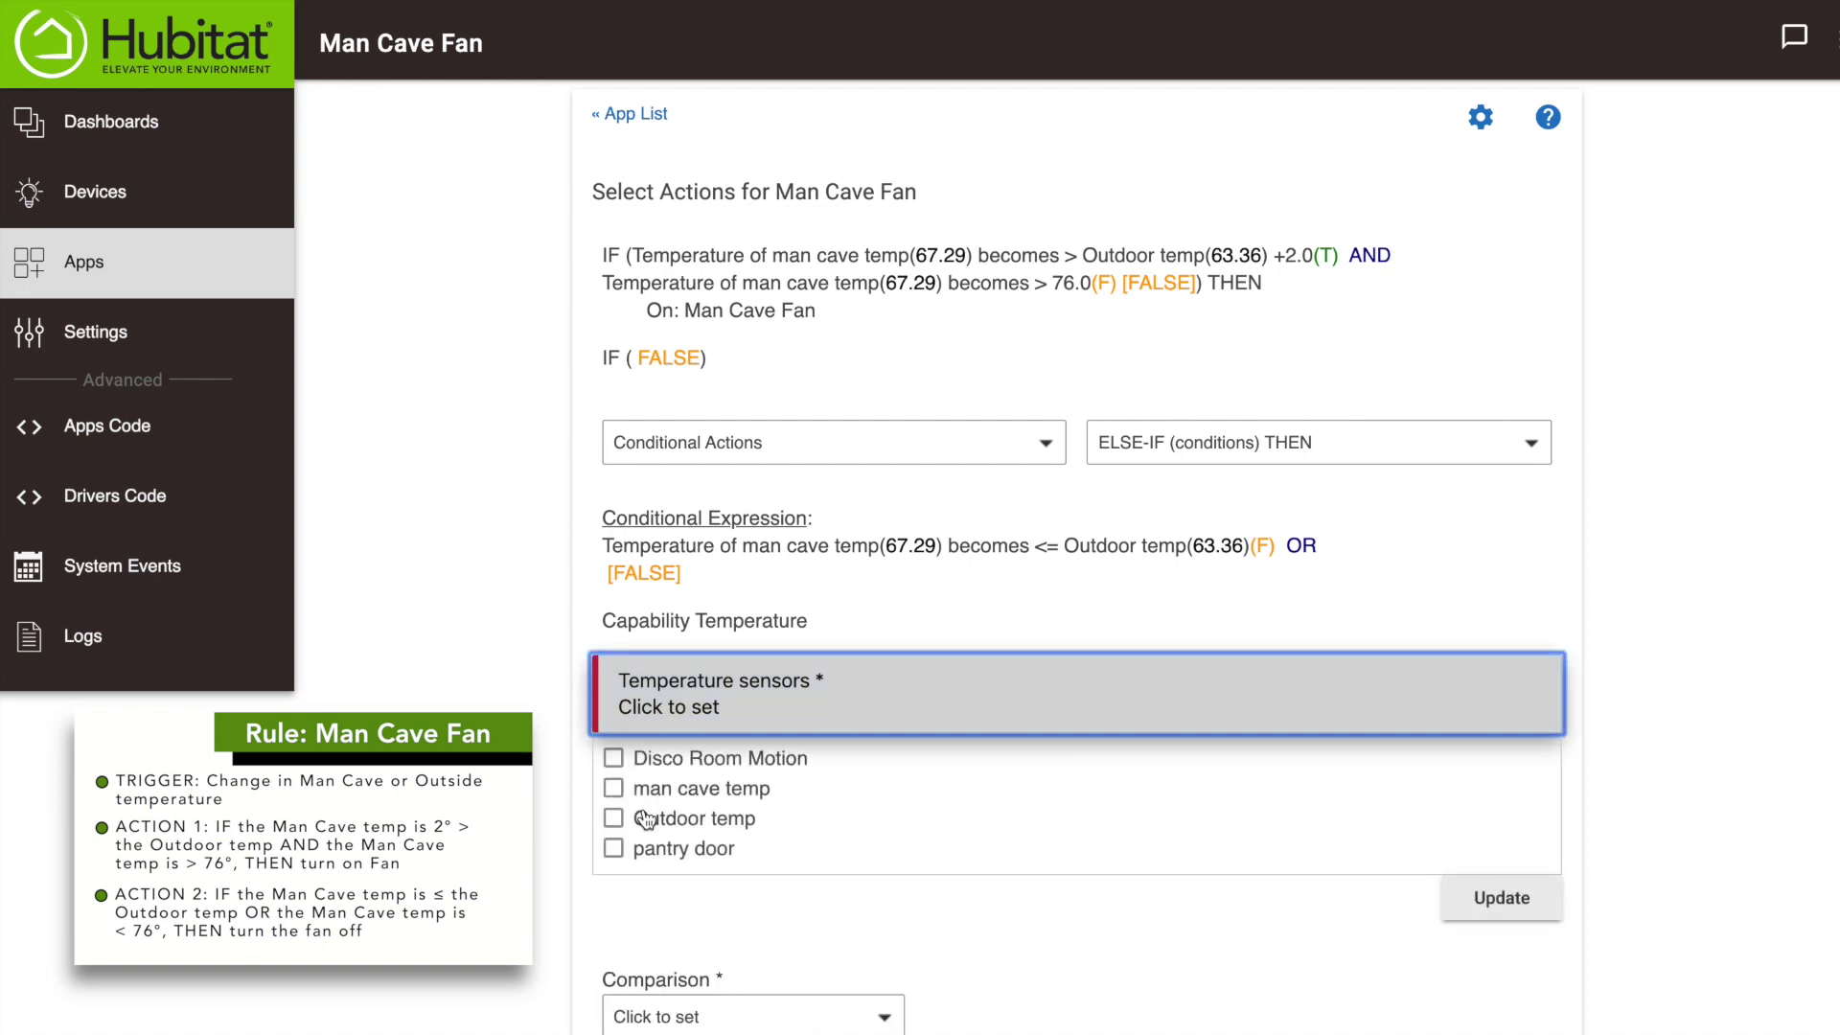
click(613, 788)
click(1502, 898)
- Set it to less than 76, then finish the condition and the ELSE-IF action
click(868, 808)
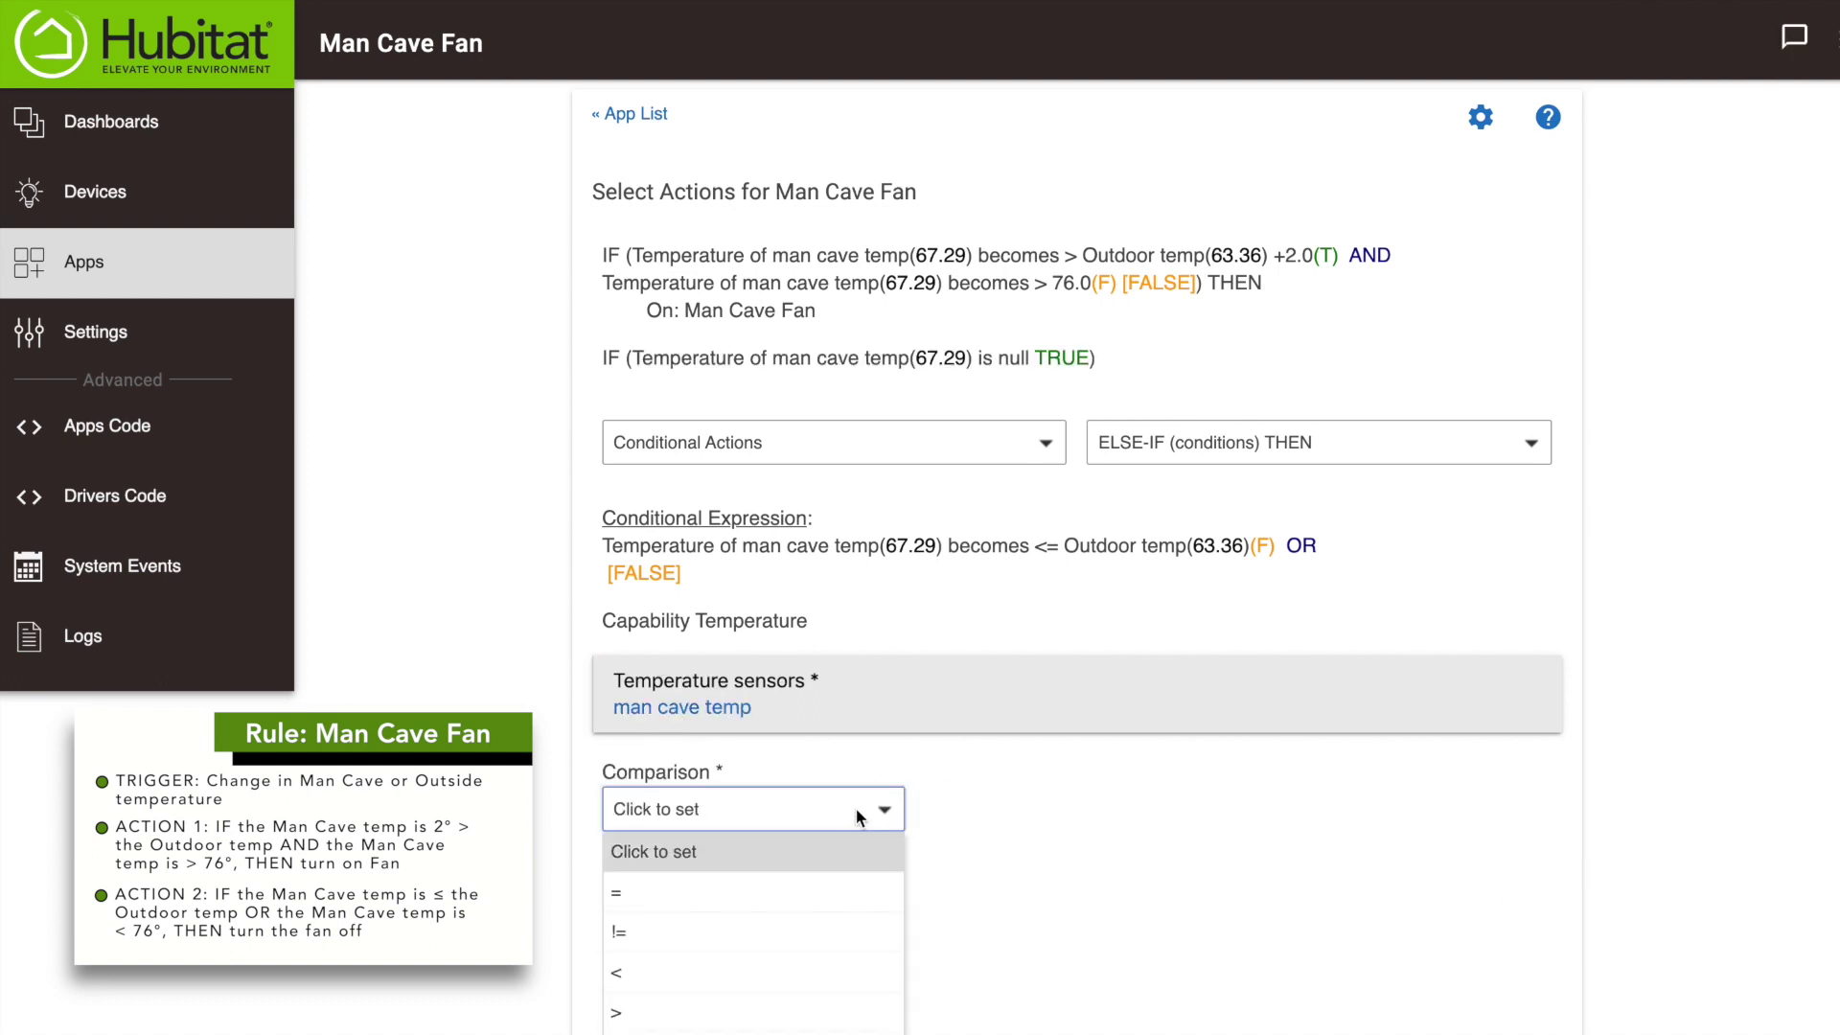
scroll(670, 865, down, 1)
click(634, 851)
click(1270, 681)
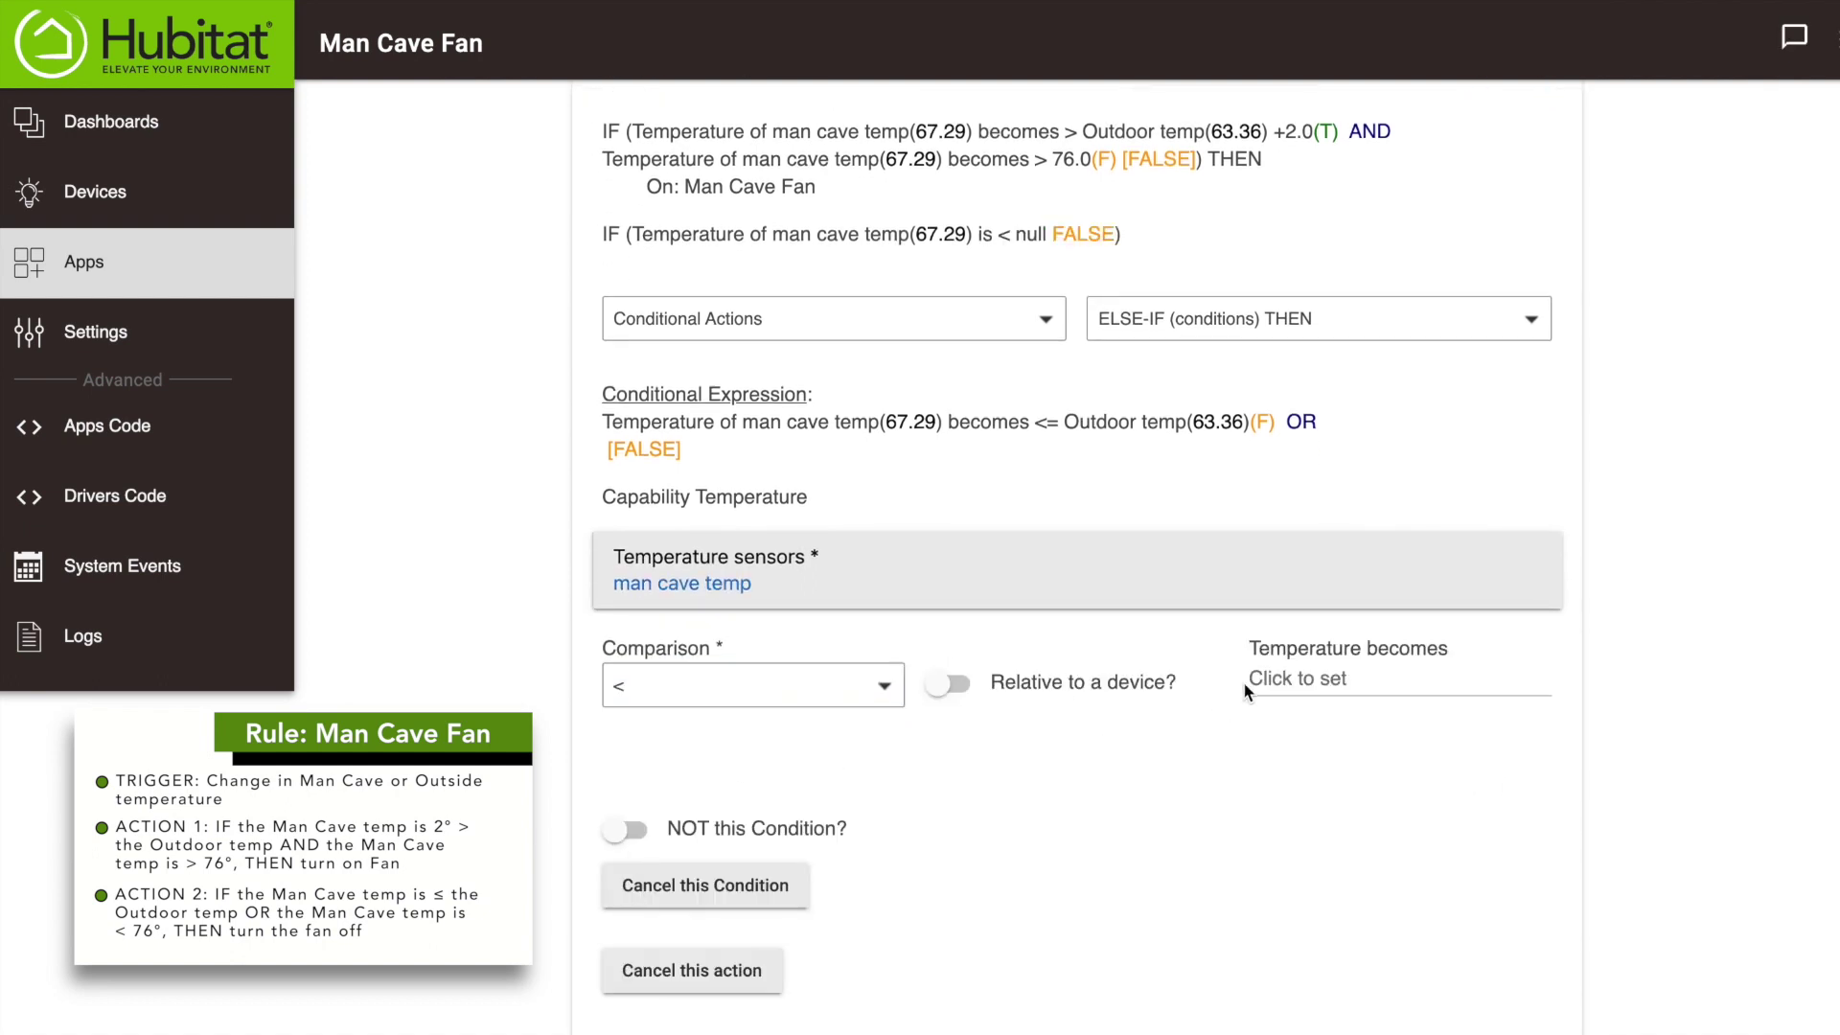
text(76)
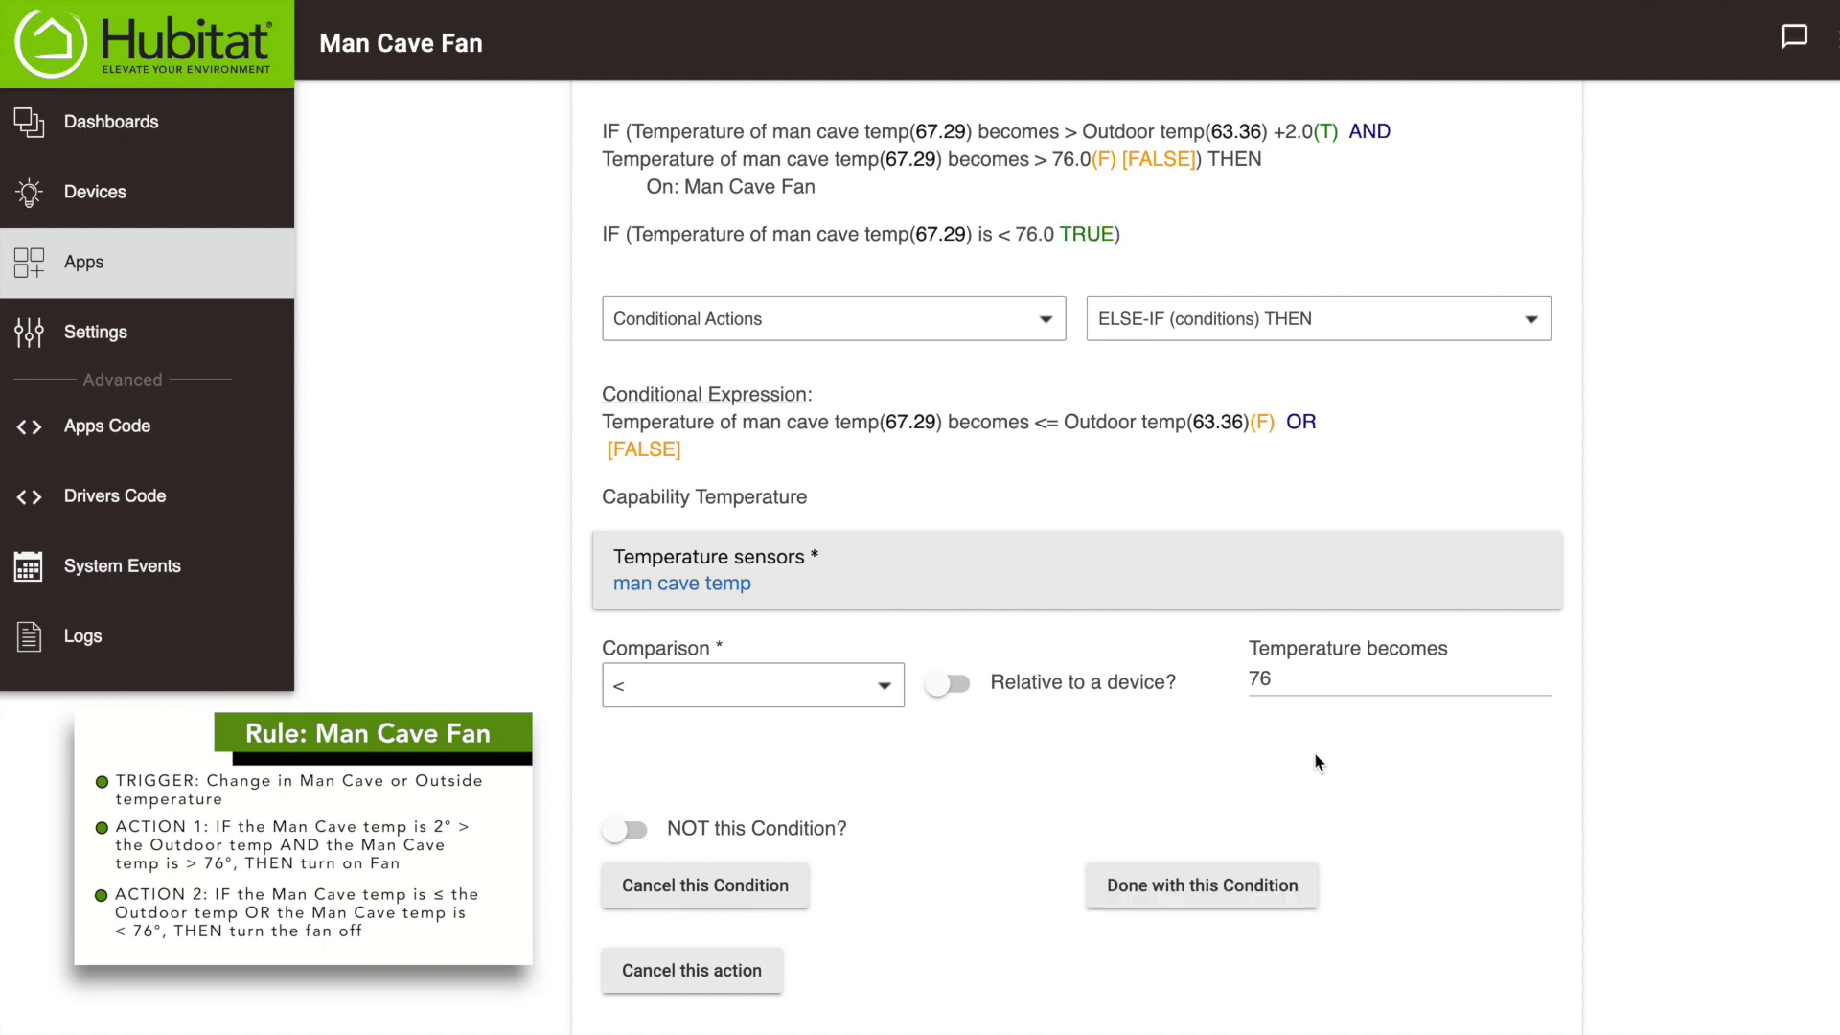
scroll(1208, 850, down, 1)
click(1211, 811)
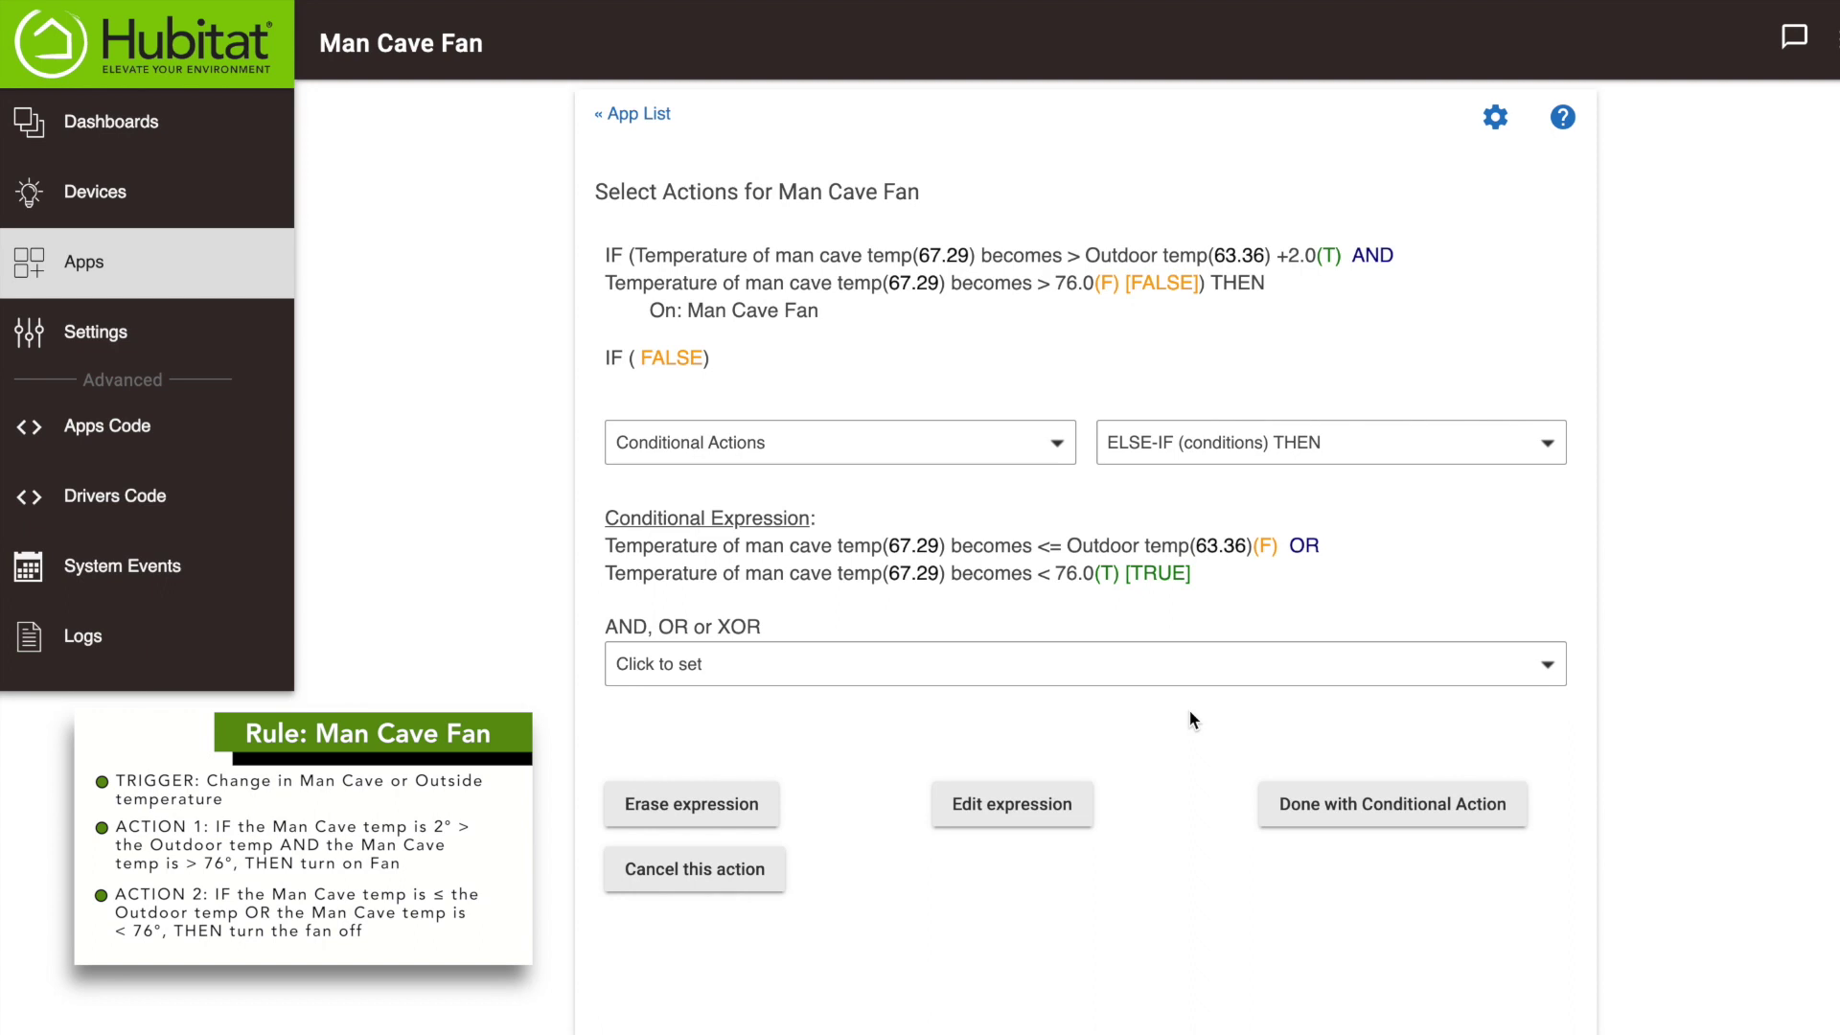
click(1353, 804)
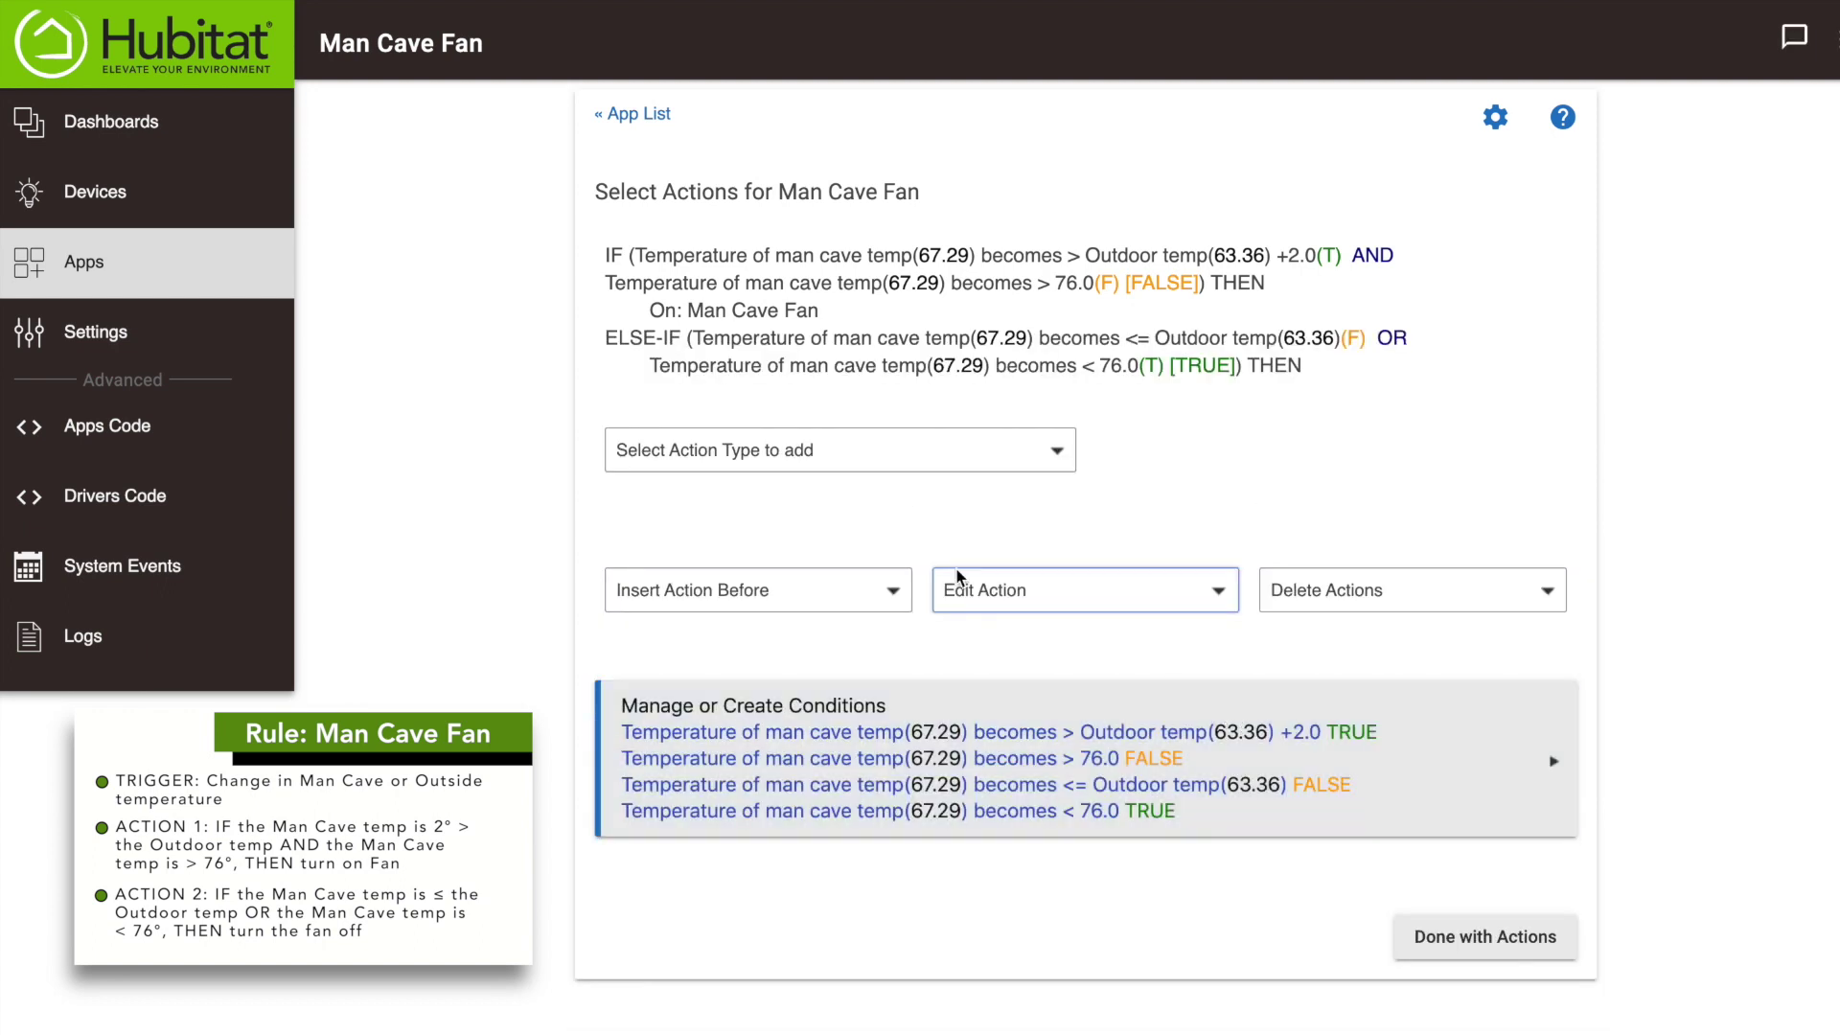
- Add a 'Turn switches off' action for Man Cave Fan under the ELSE-IF
click(870, 466)
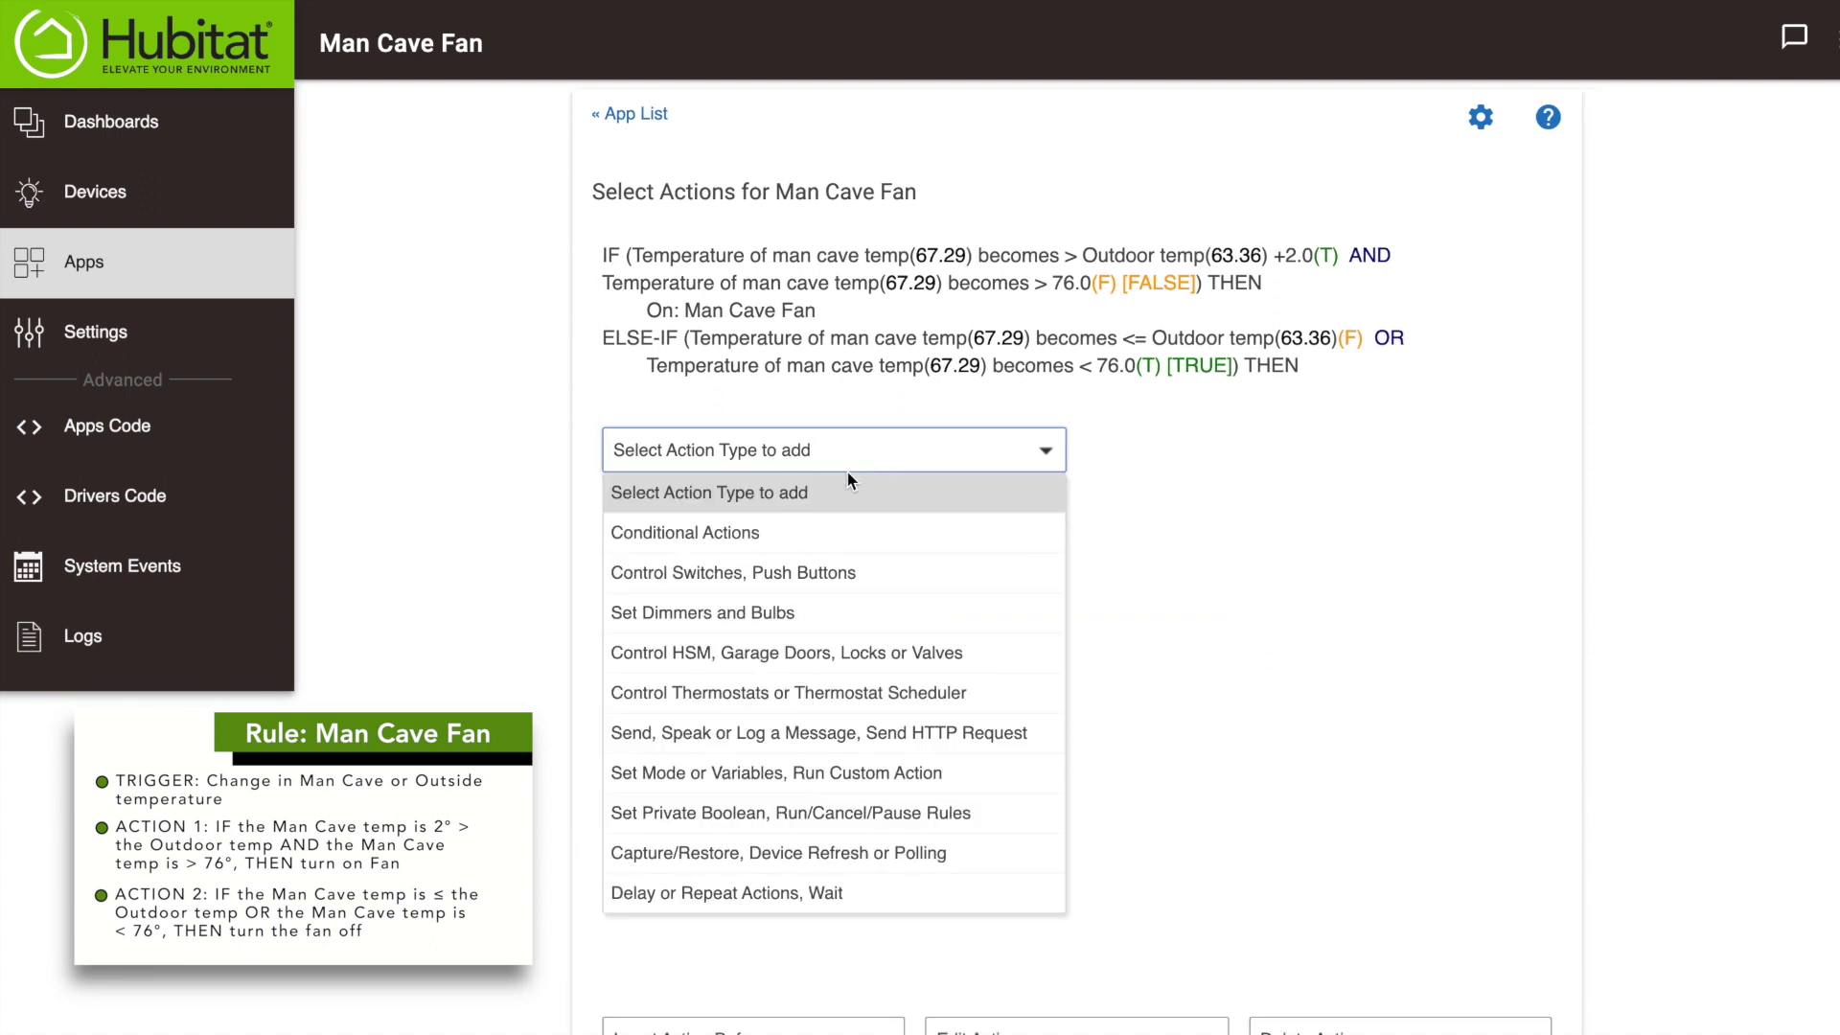
click(748, 575)
click(1165, 449)
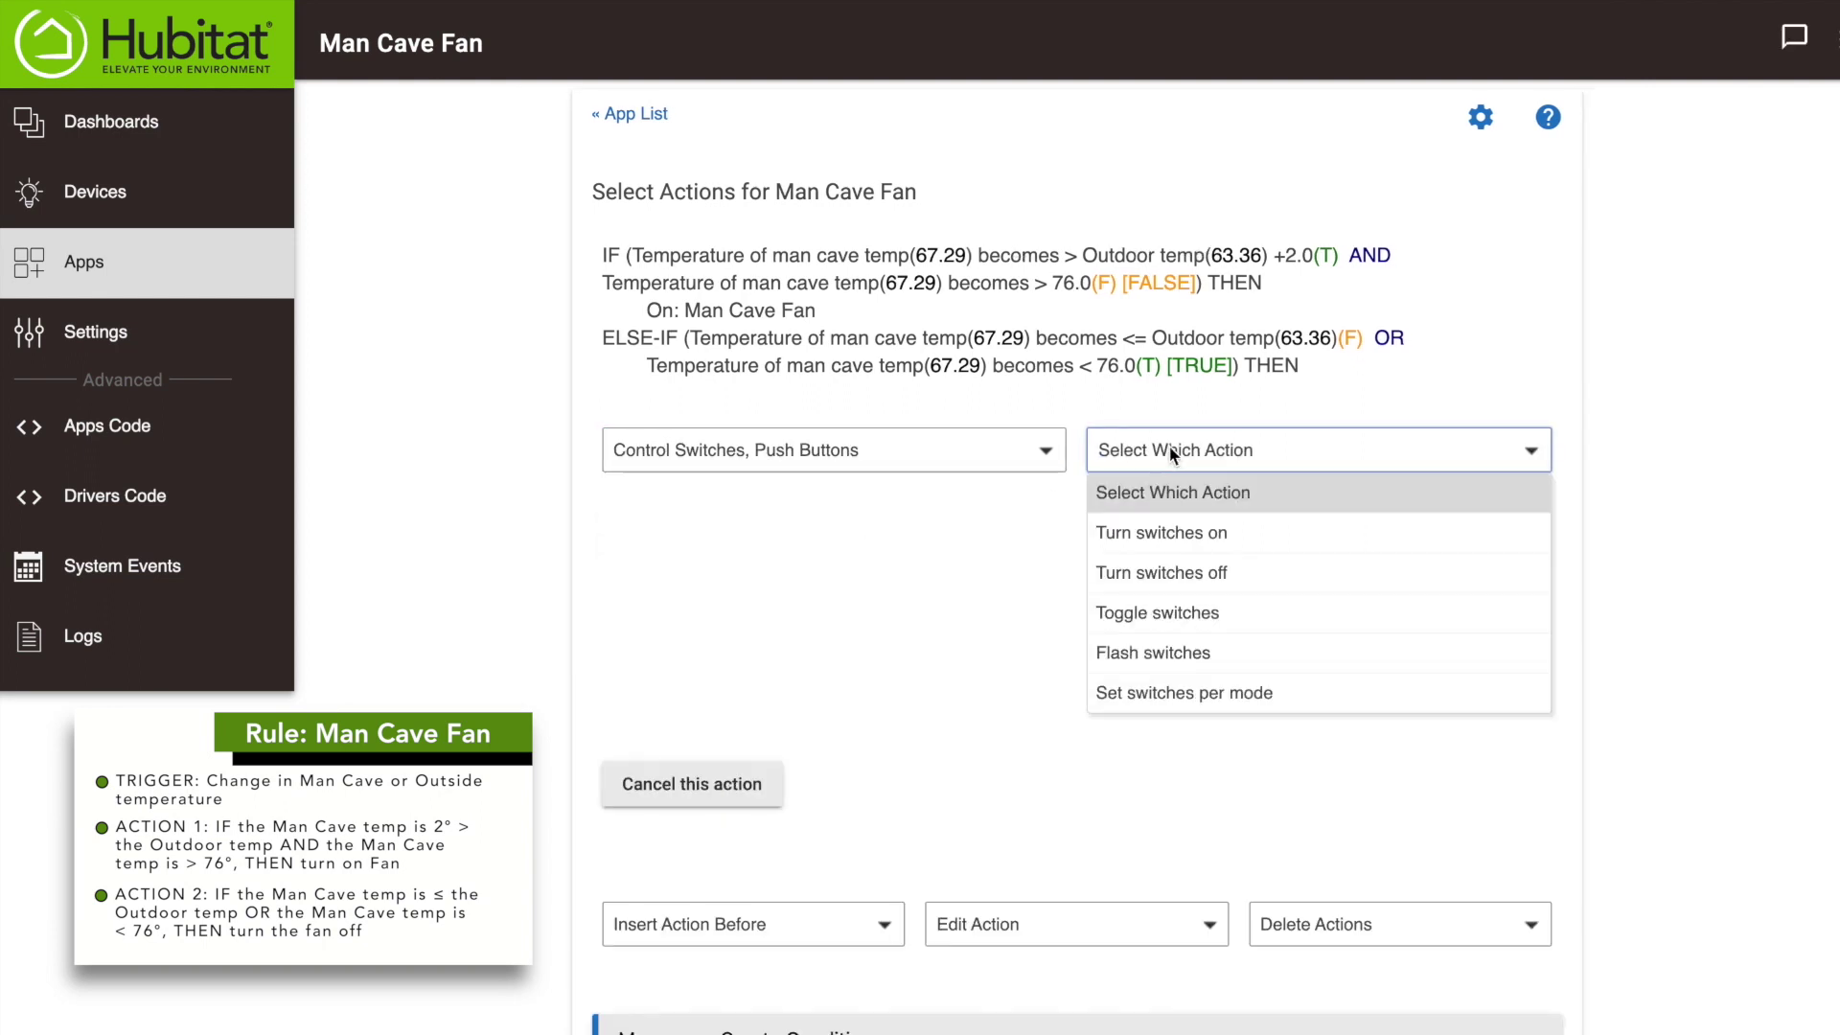
click(1143, 569)
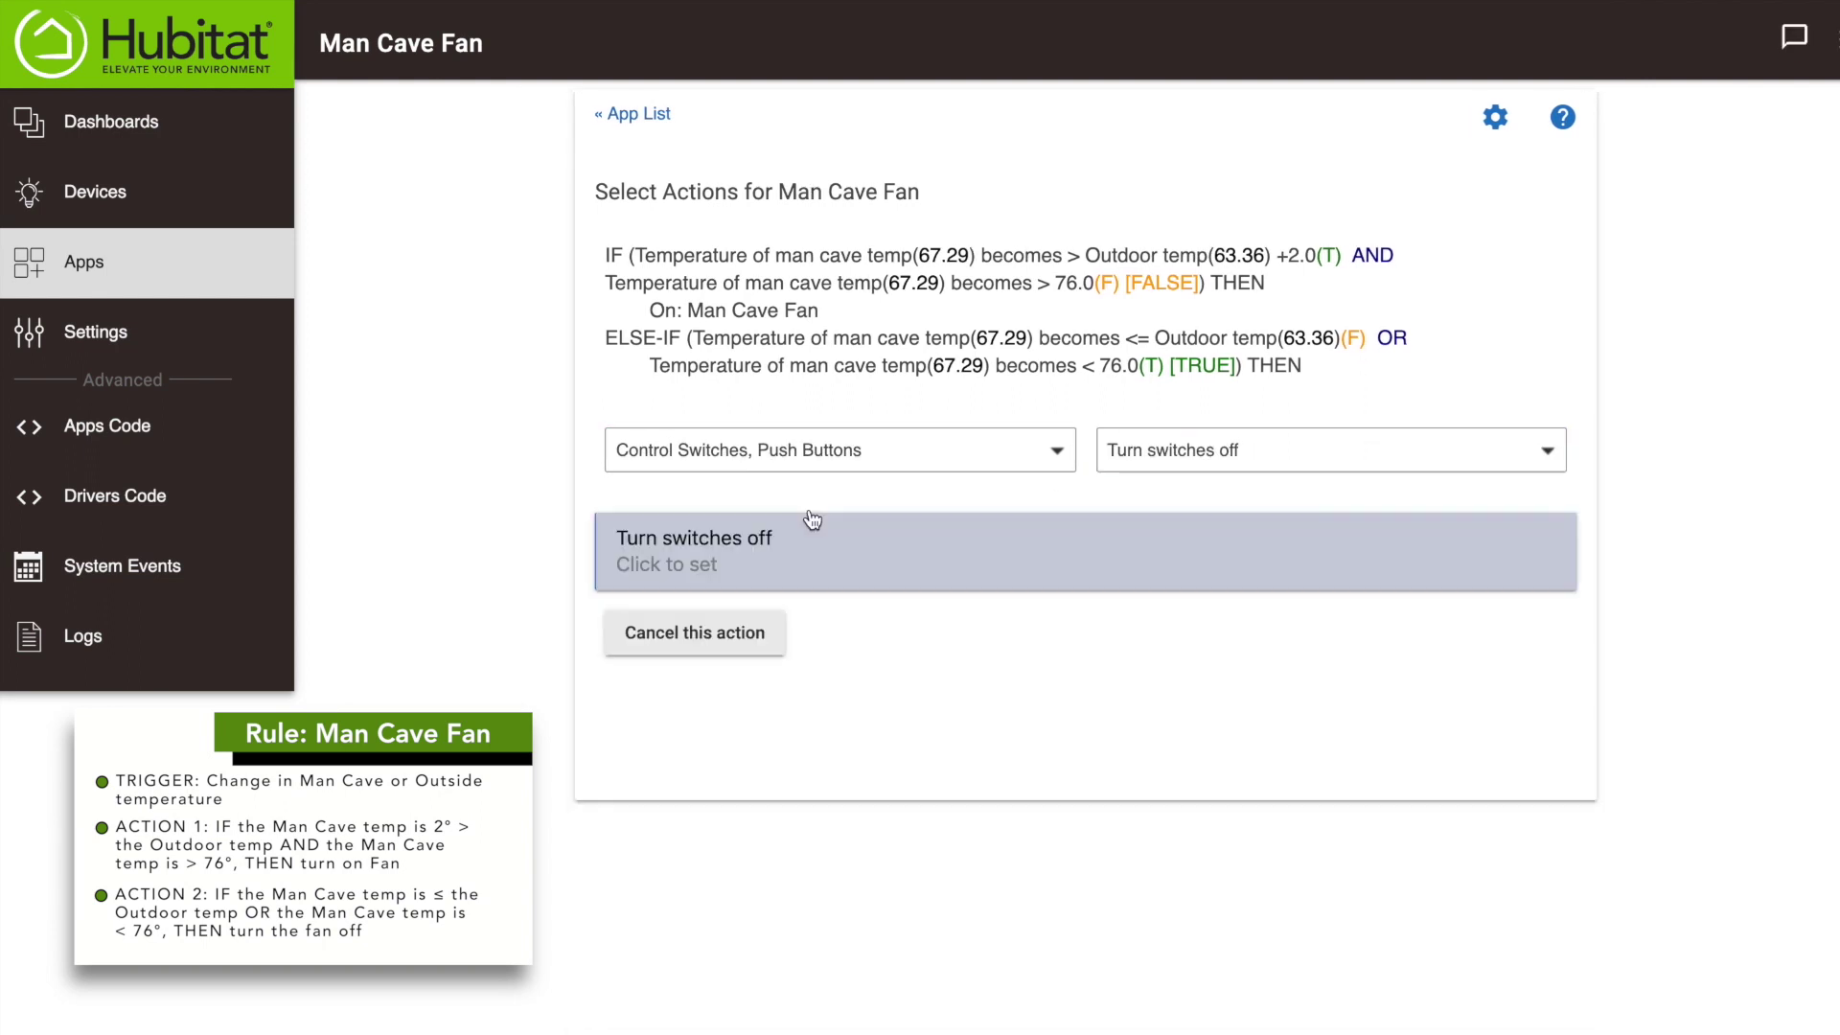
click(764, 536)
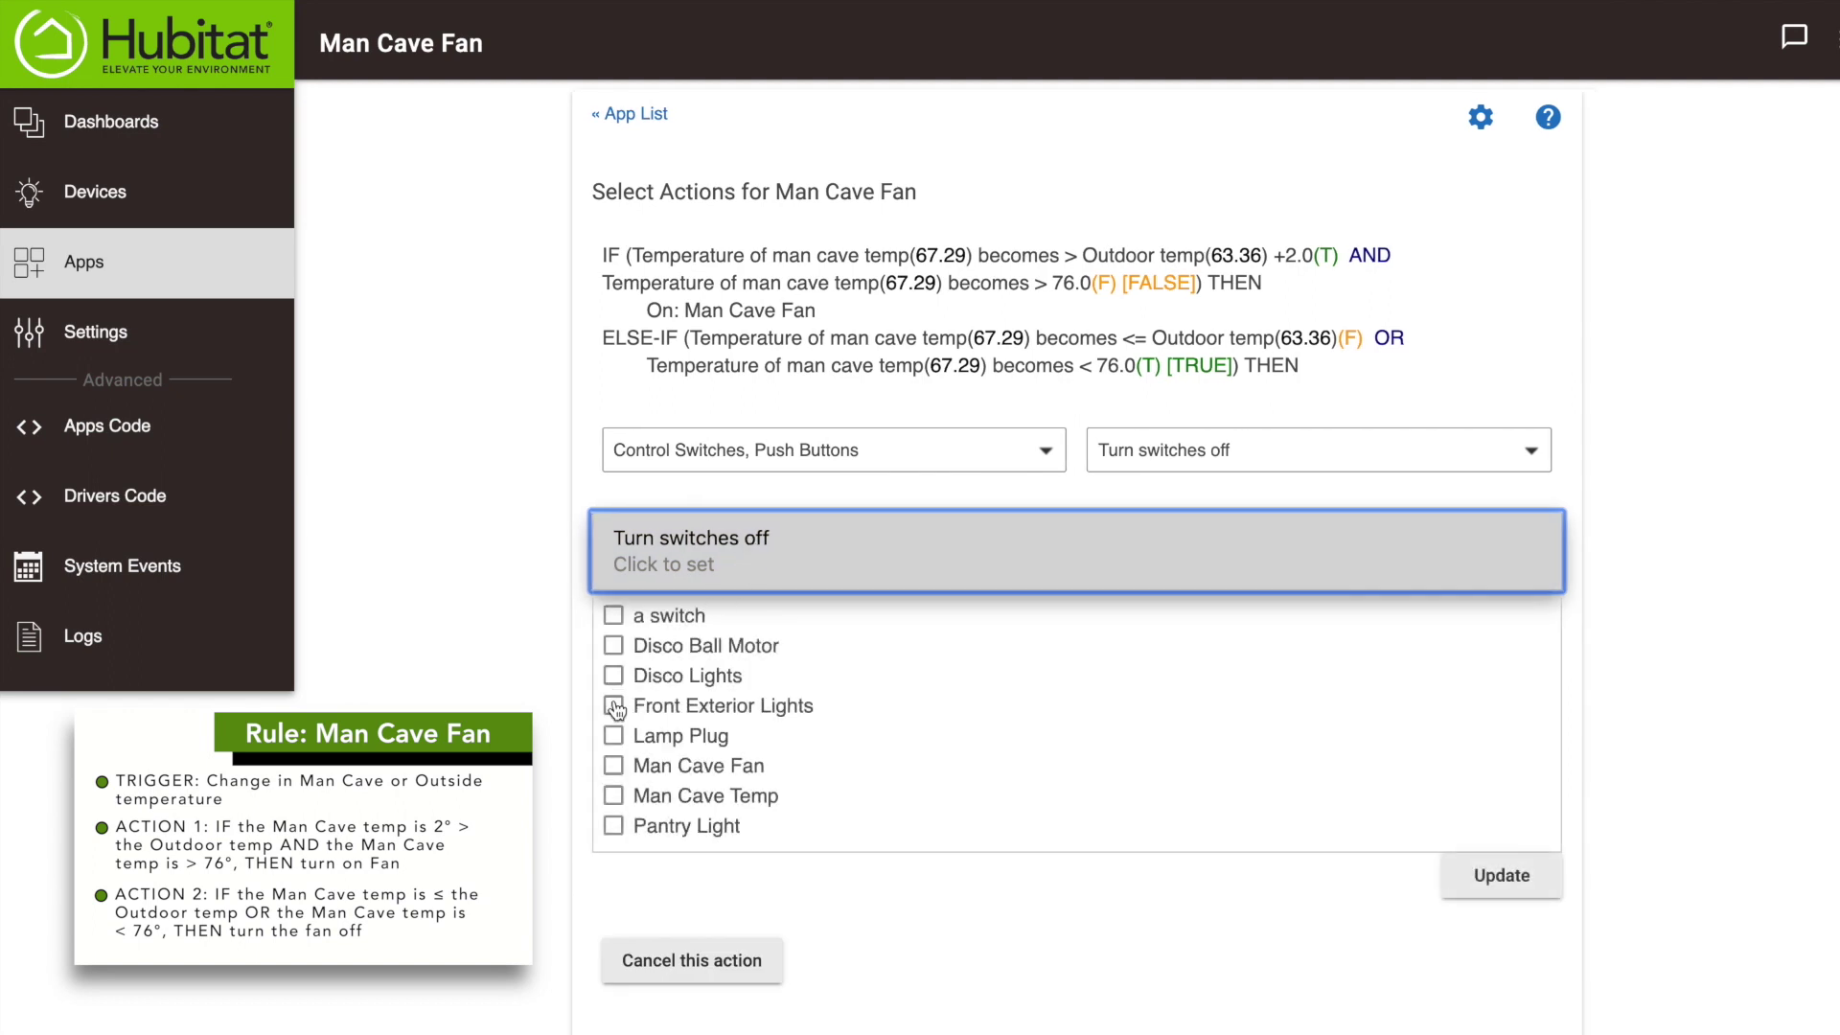
click(614, 765)
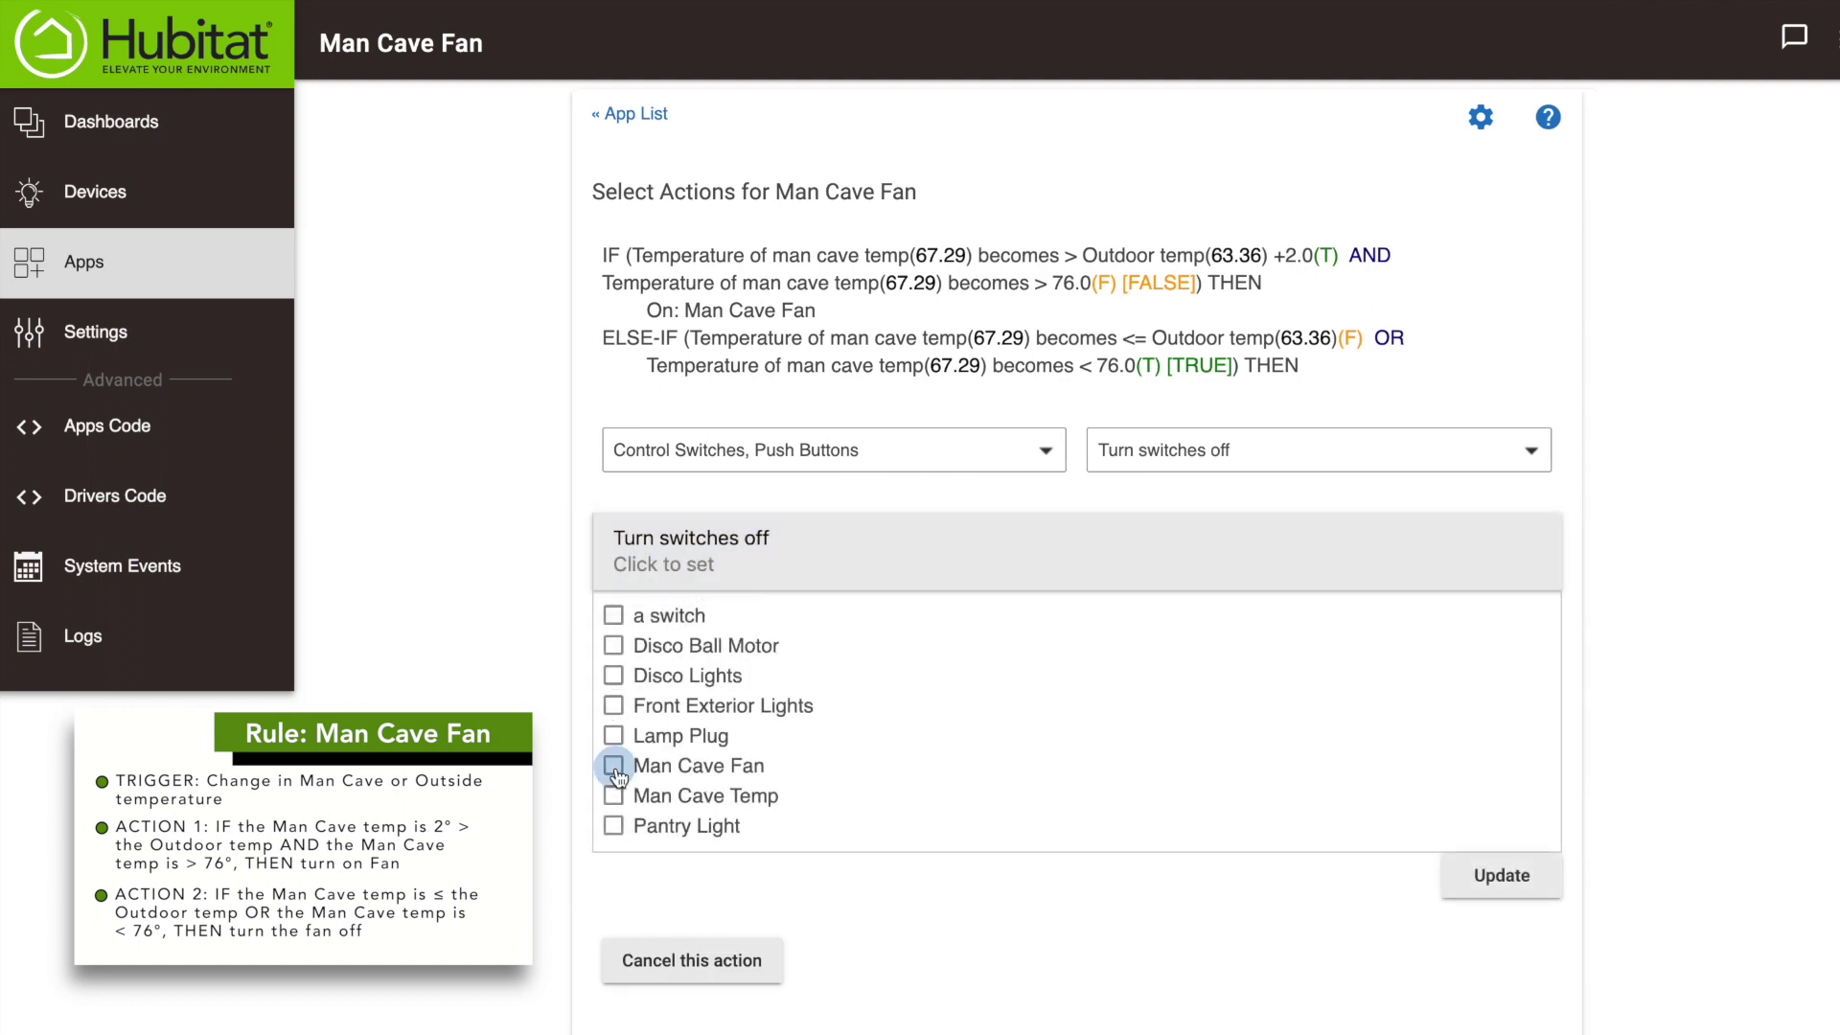
click(1481, 879)
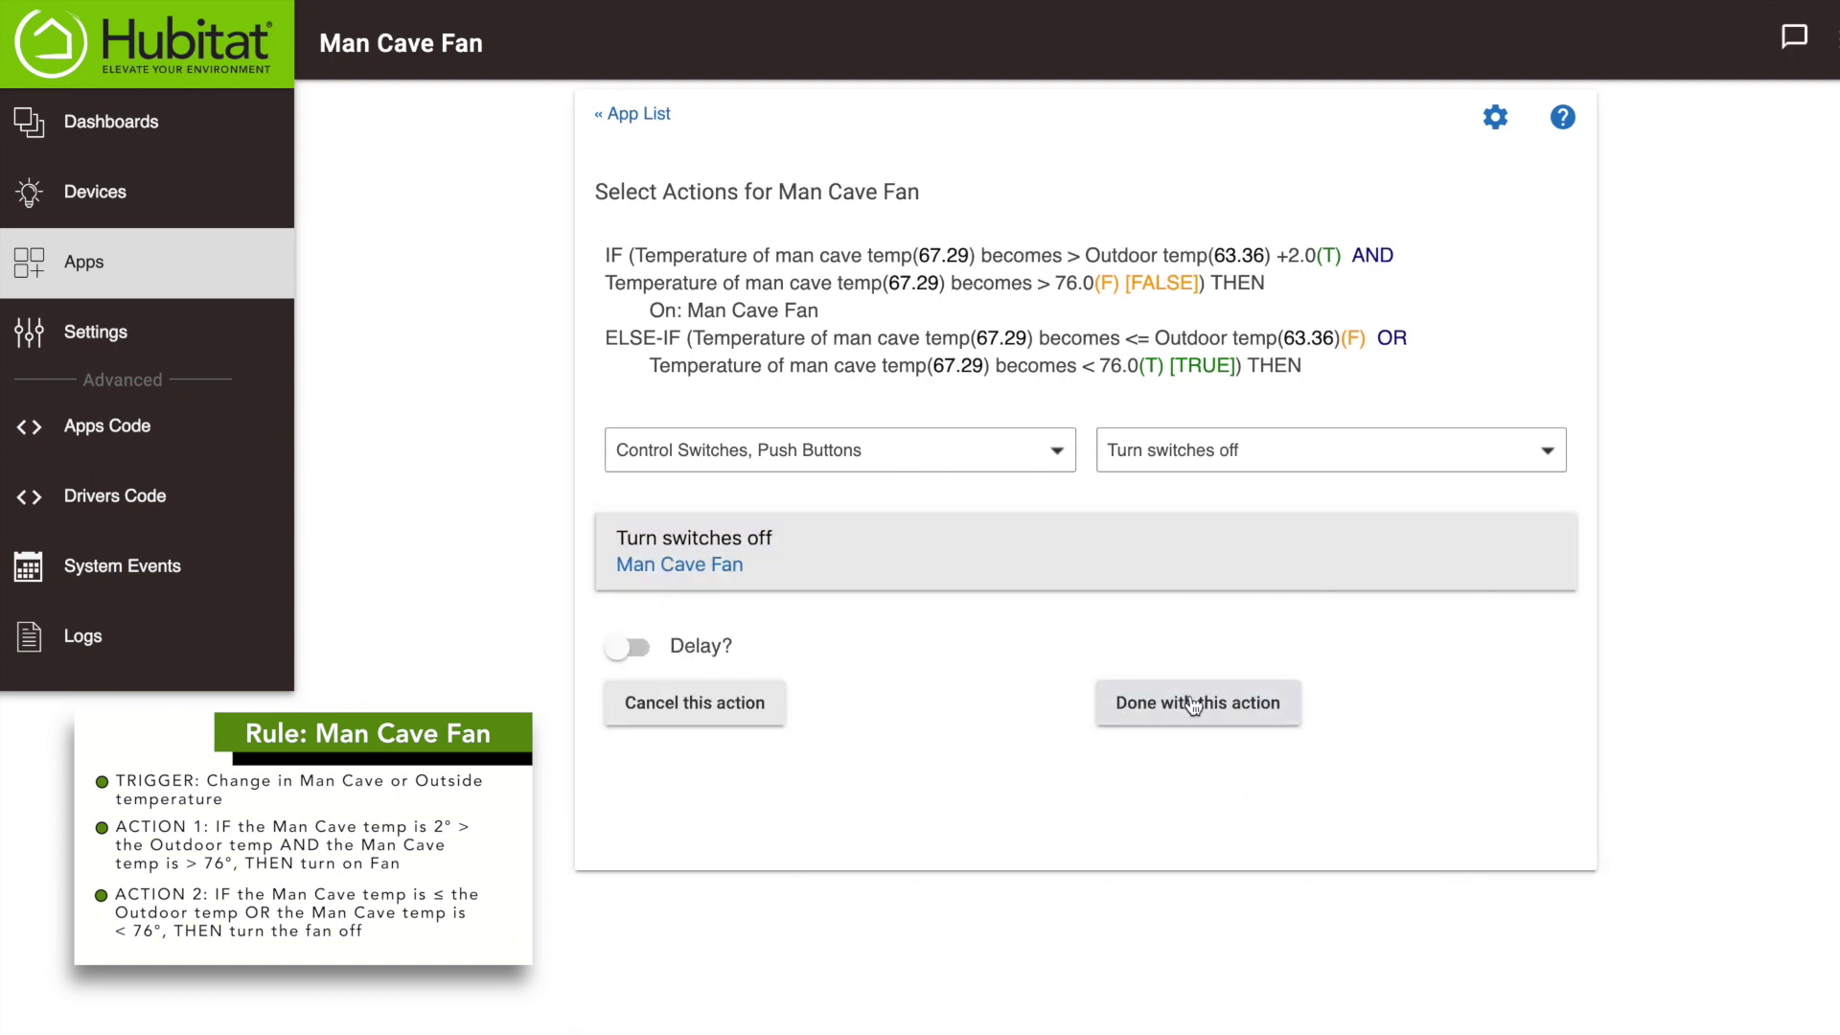
click(1205, 713)
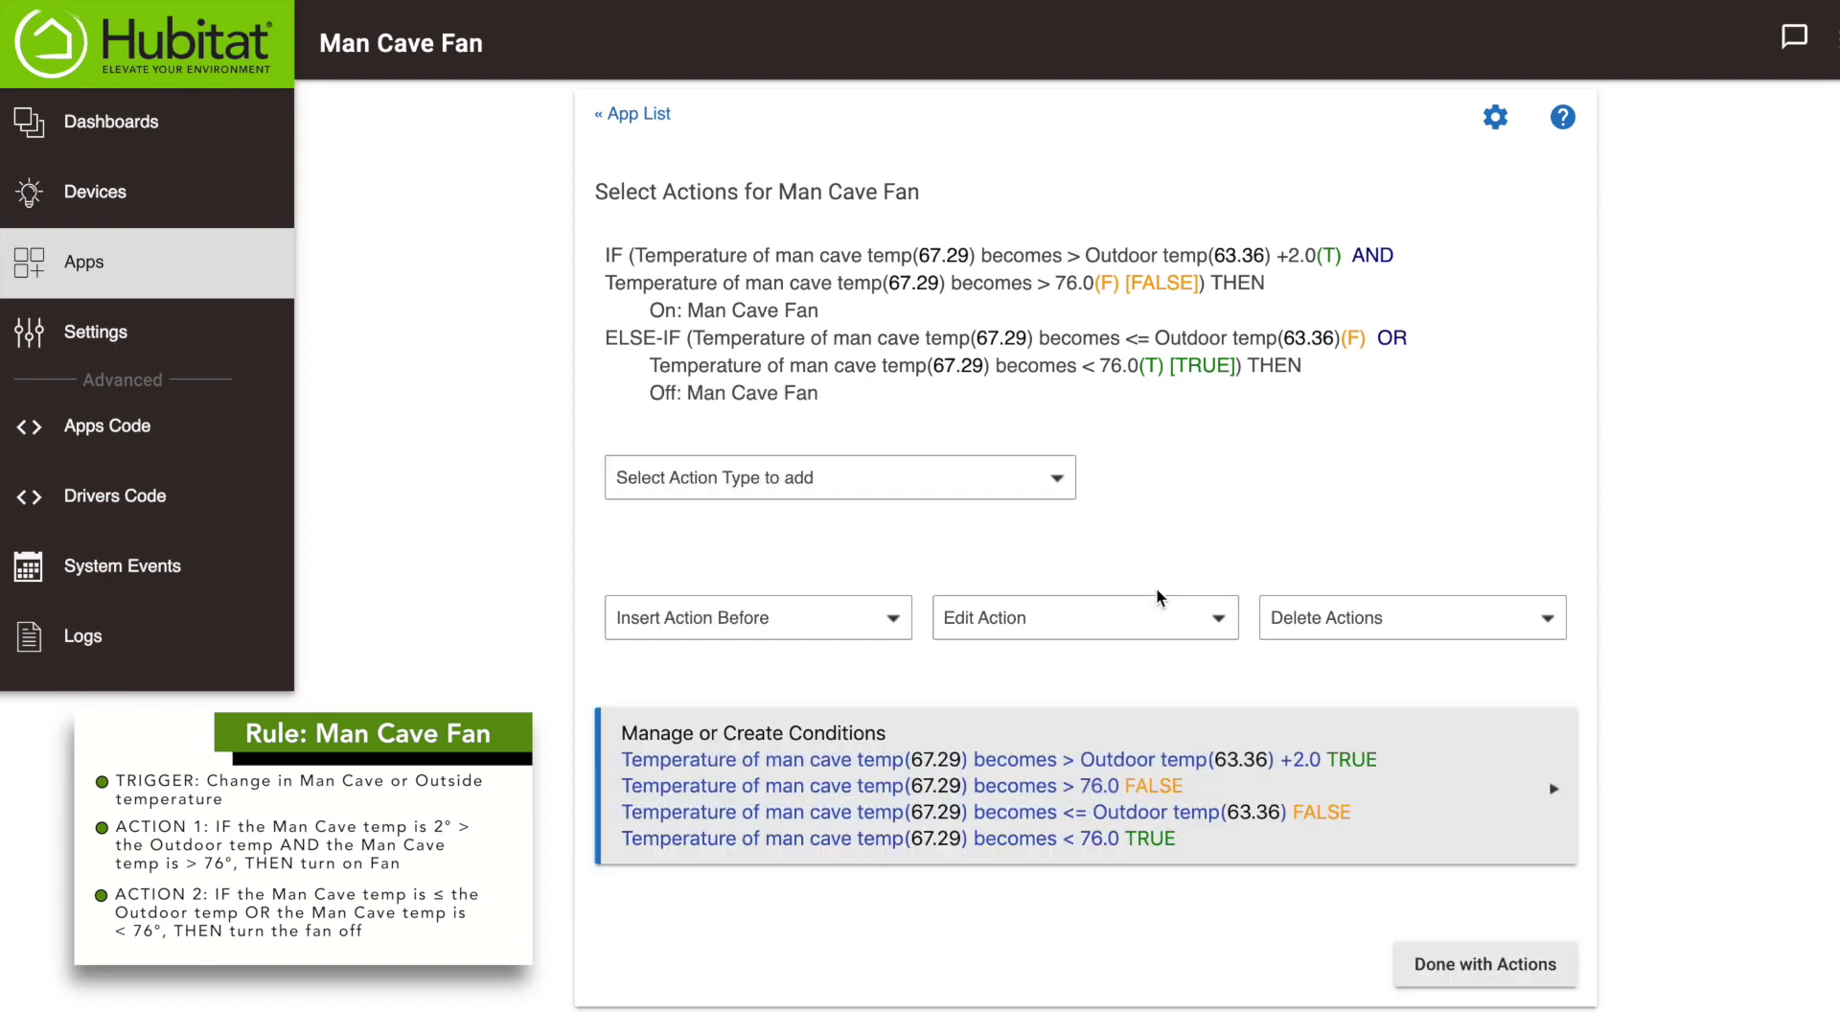
- Add an END-IF conditional action to close the block
click(1013, 470)
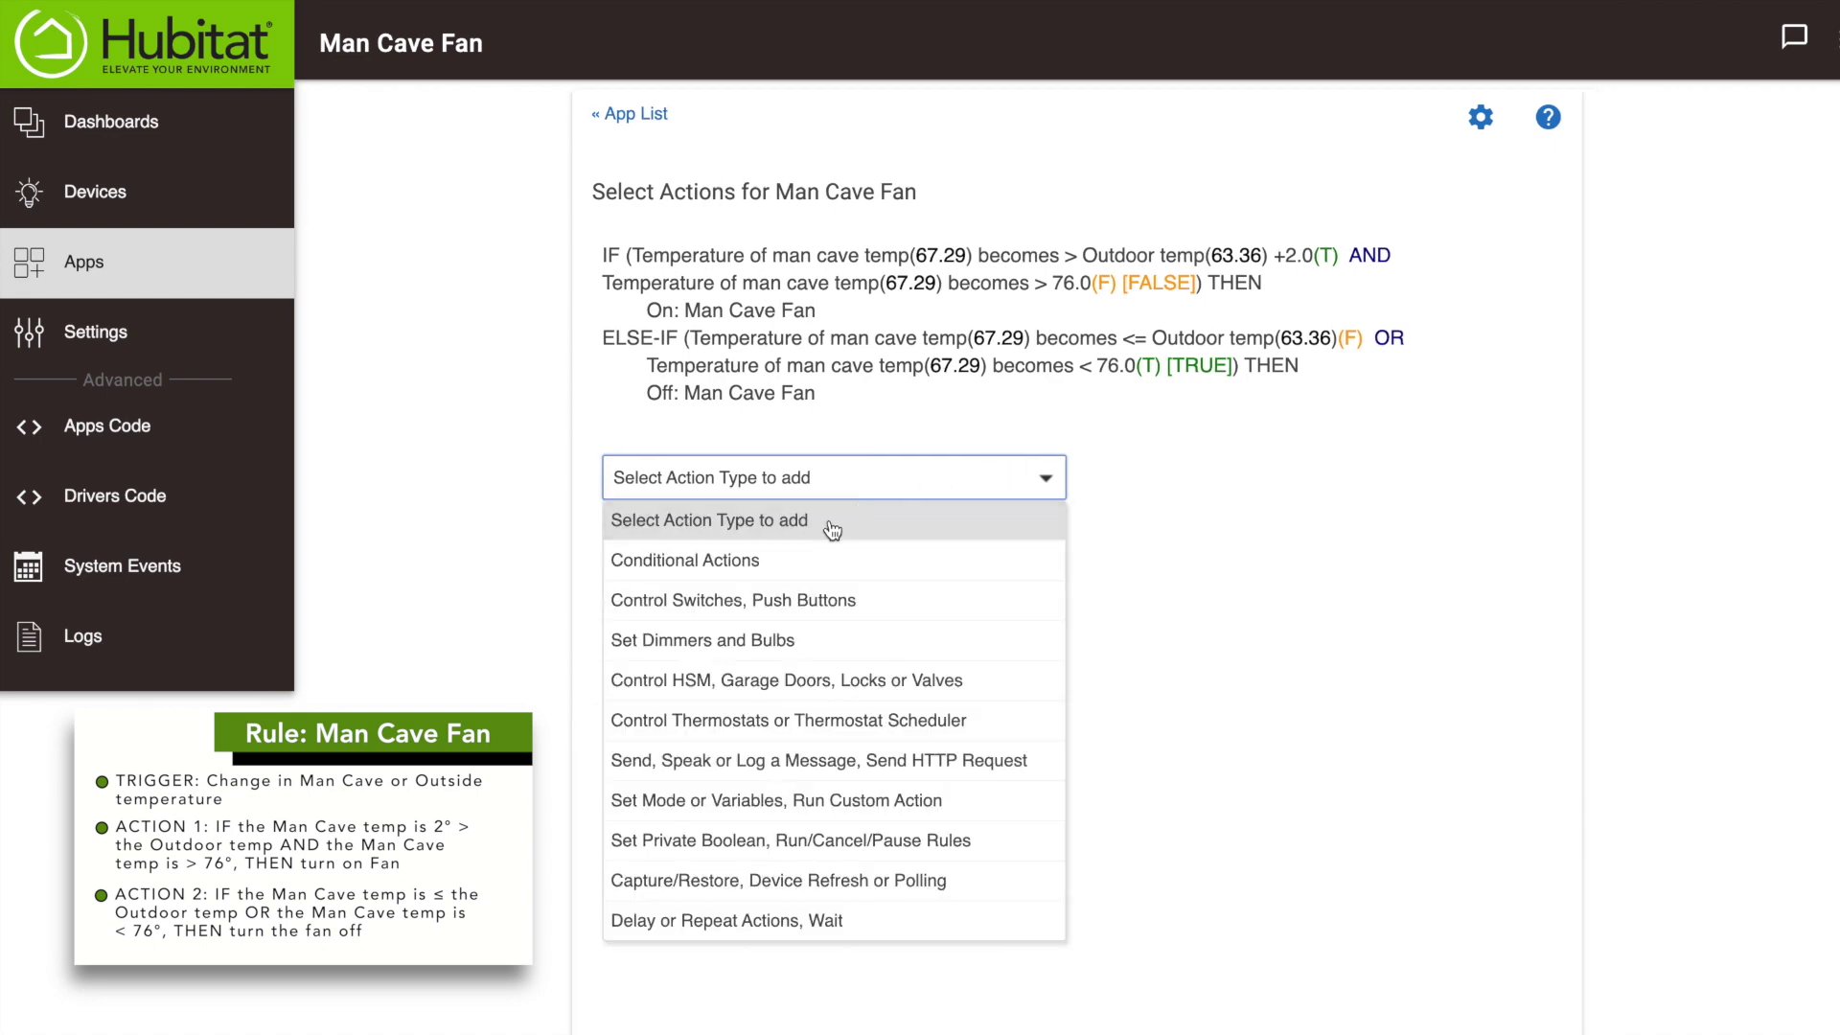
click(781, 558)
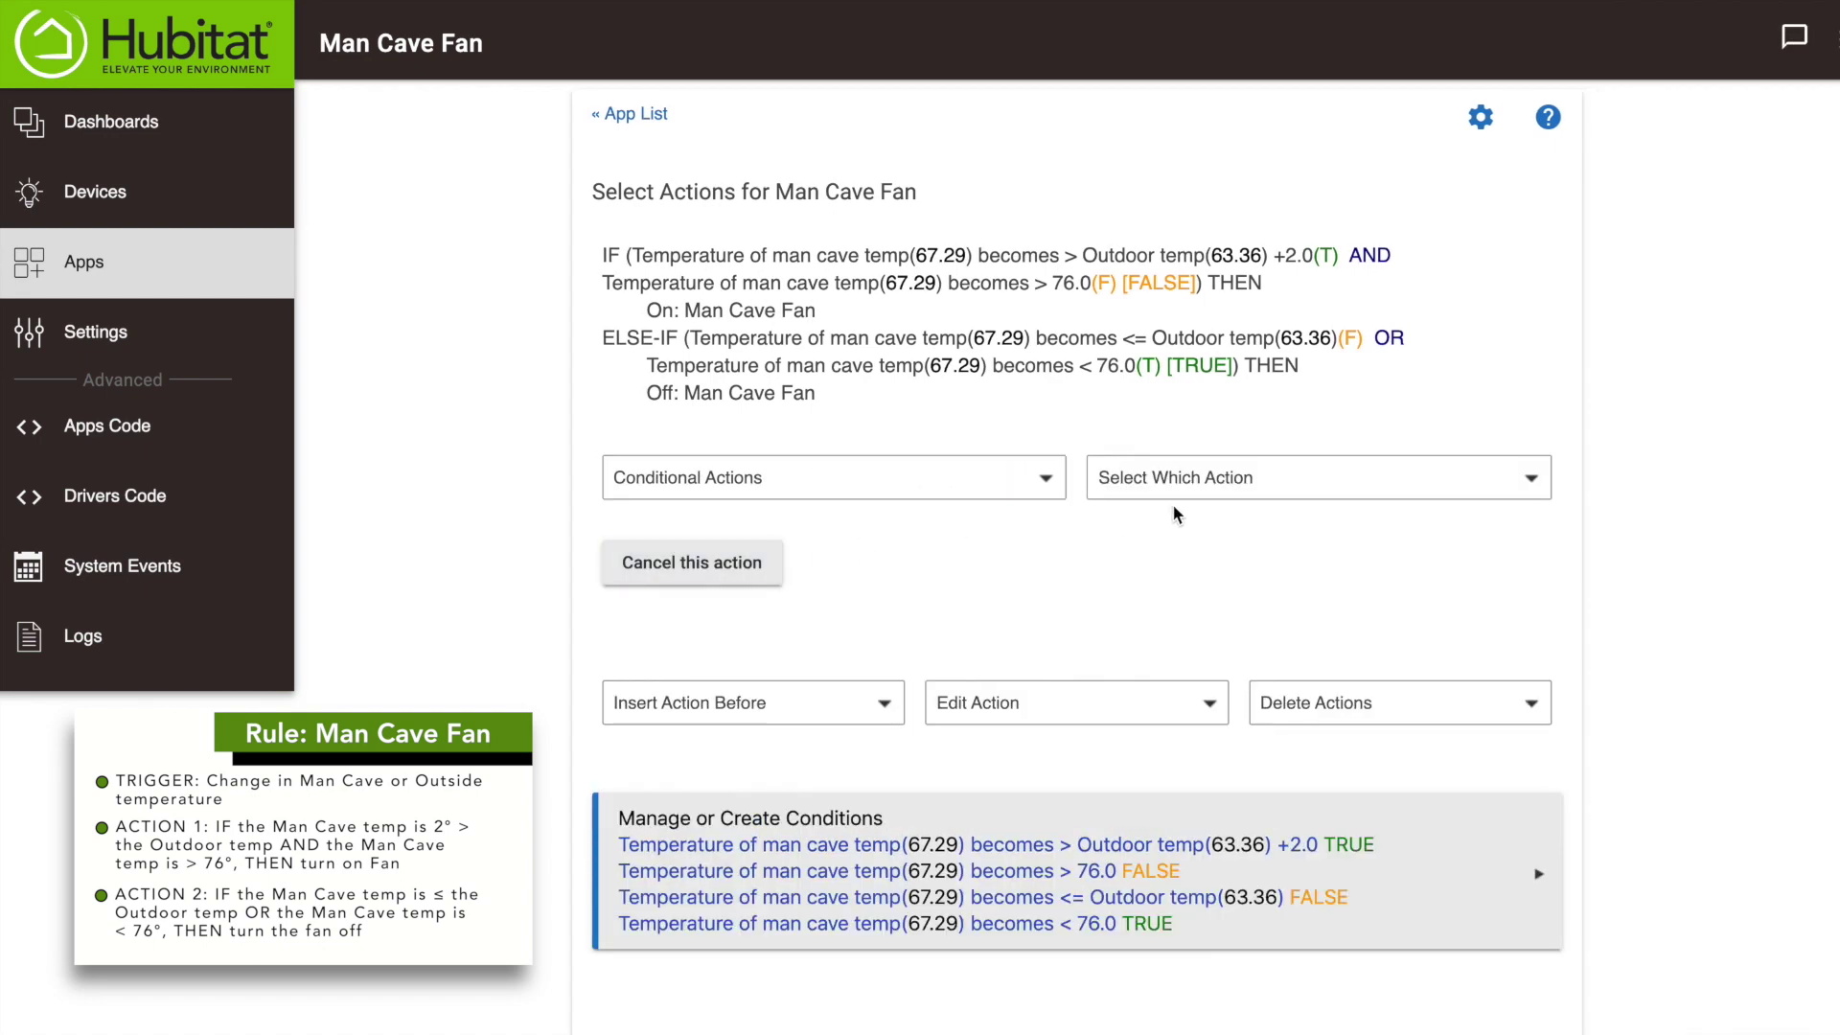
click(1191, 490)
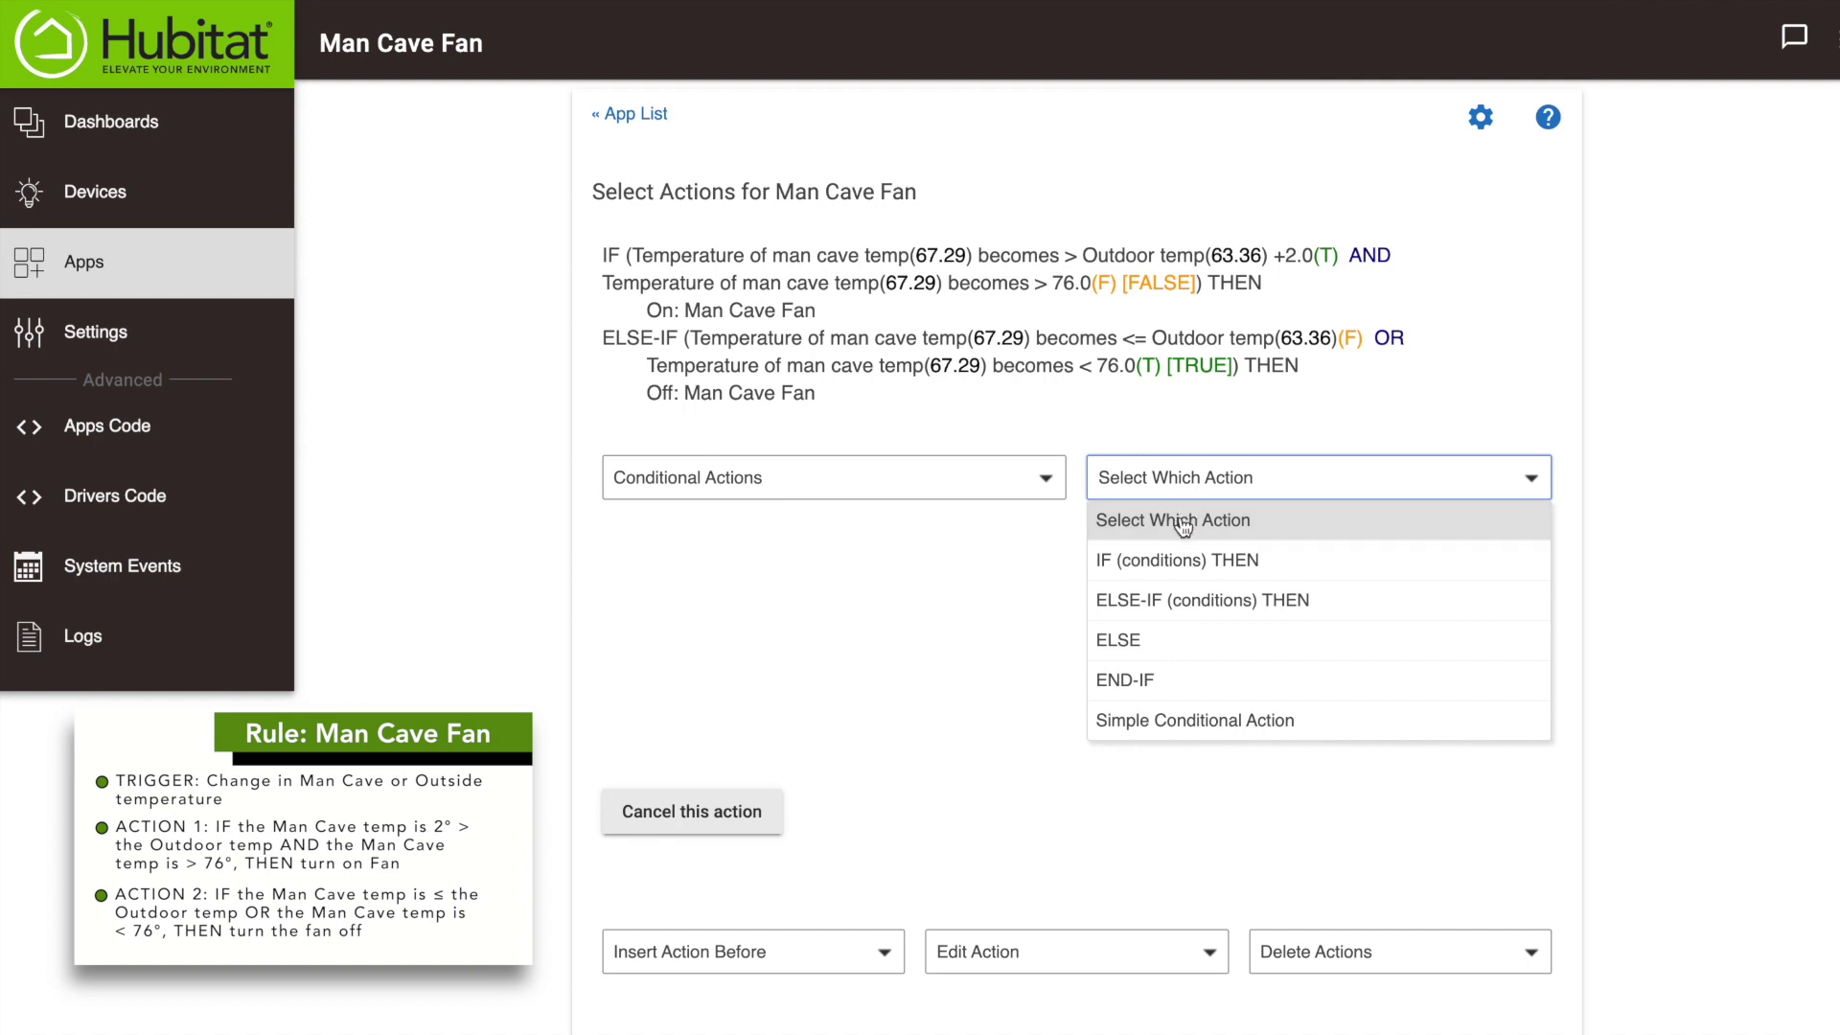
click(1157, 687)
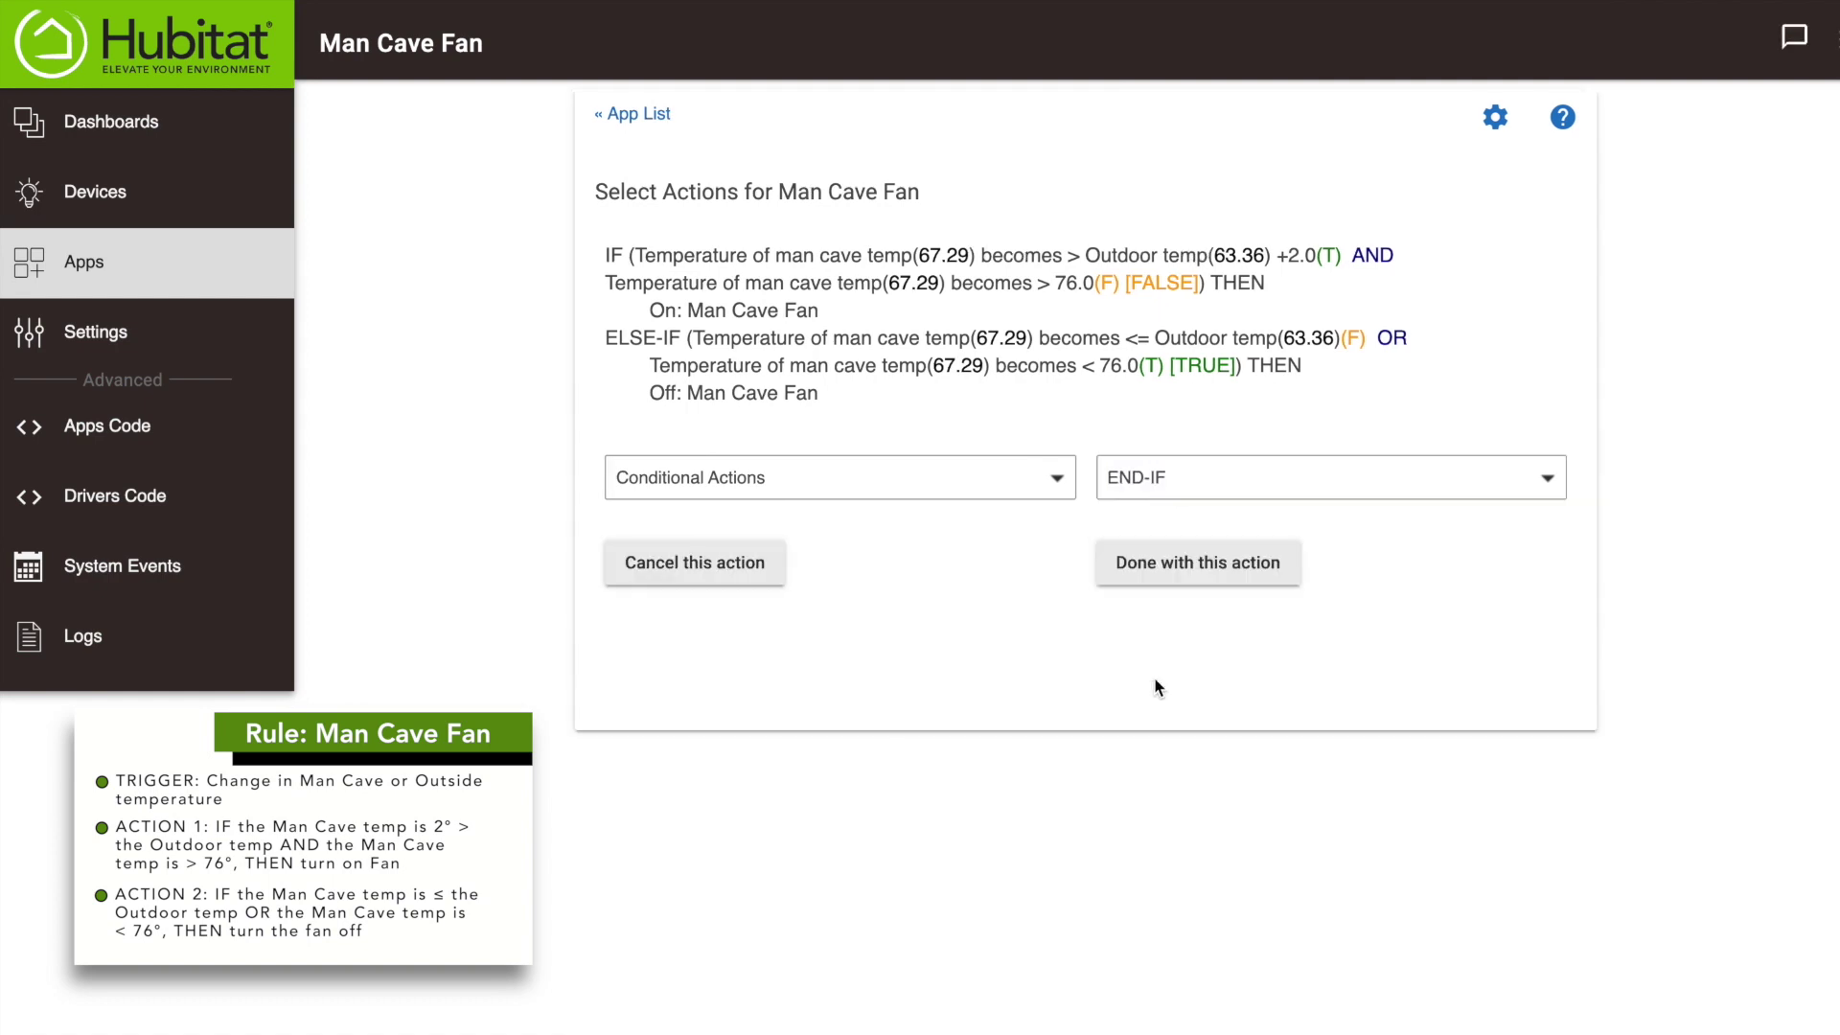
click(1180, 575)
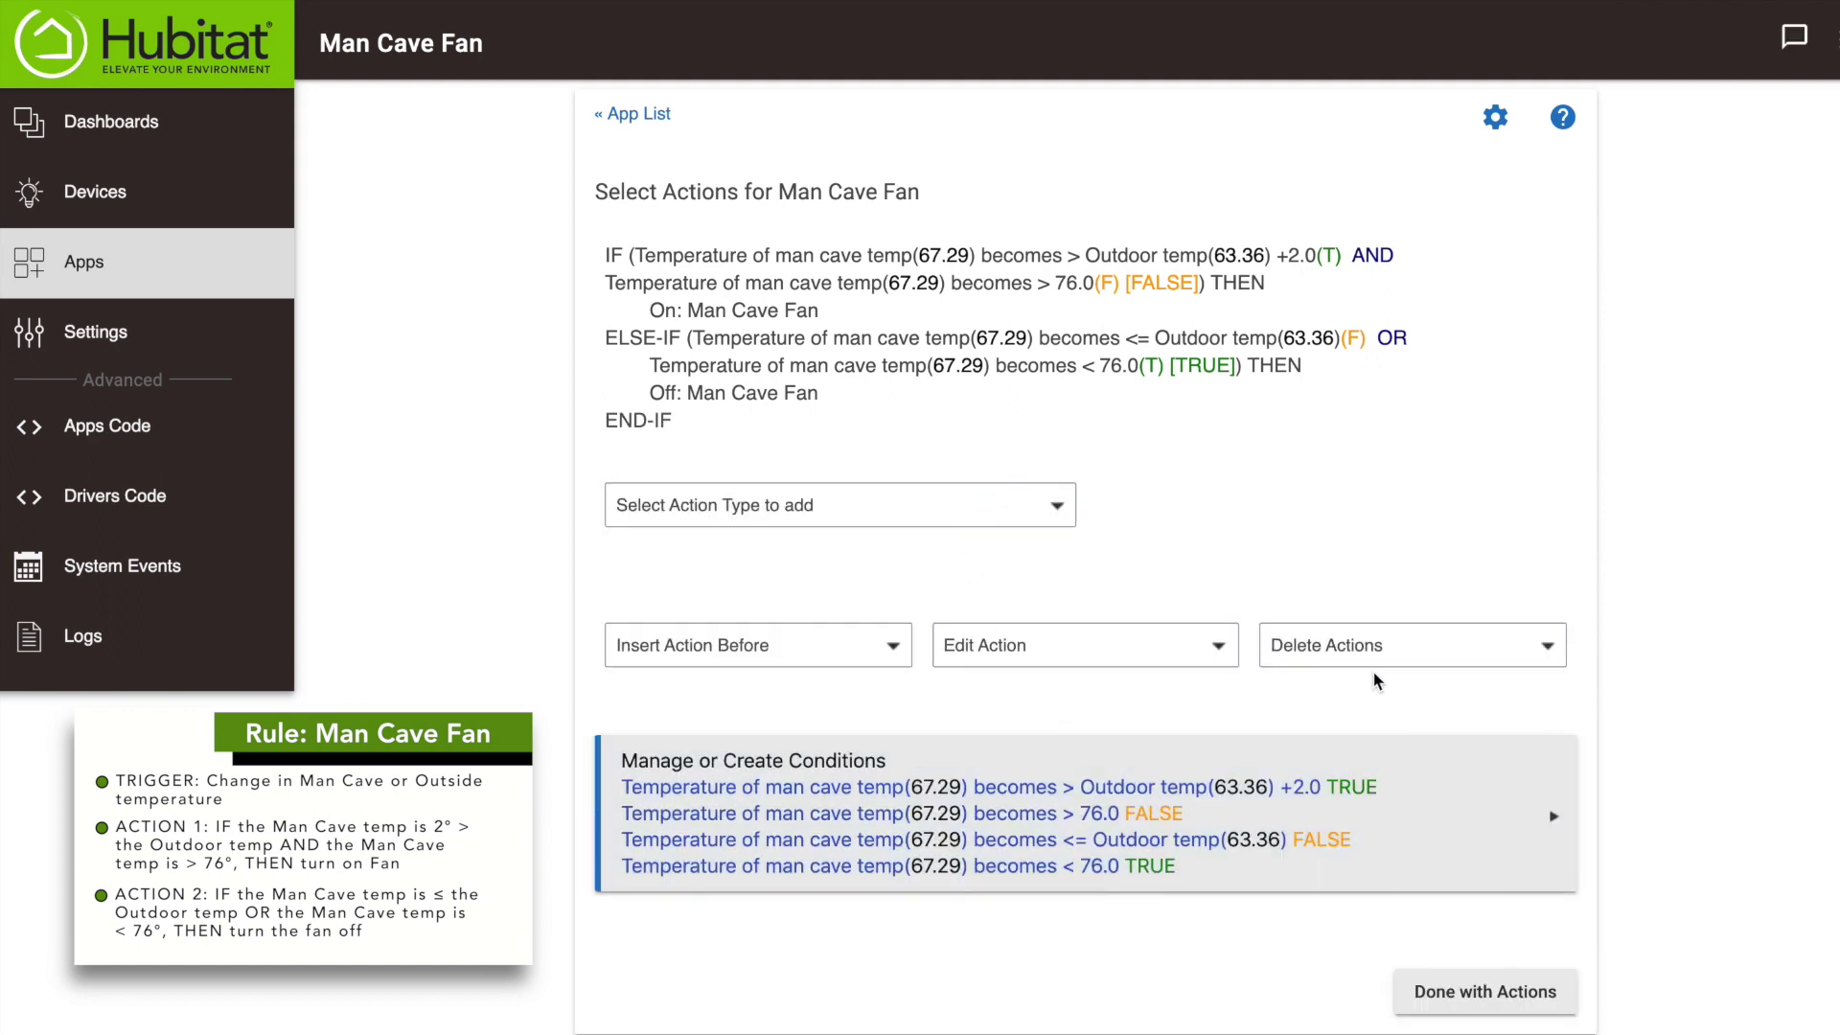
- Finish the actions and save the Man Cave Fan rule
click(1473, 995)
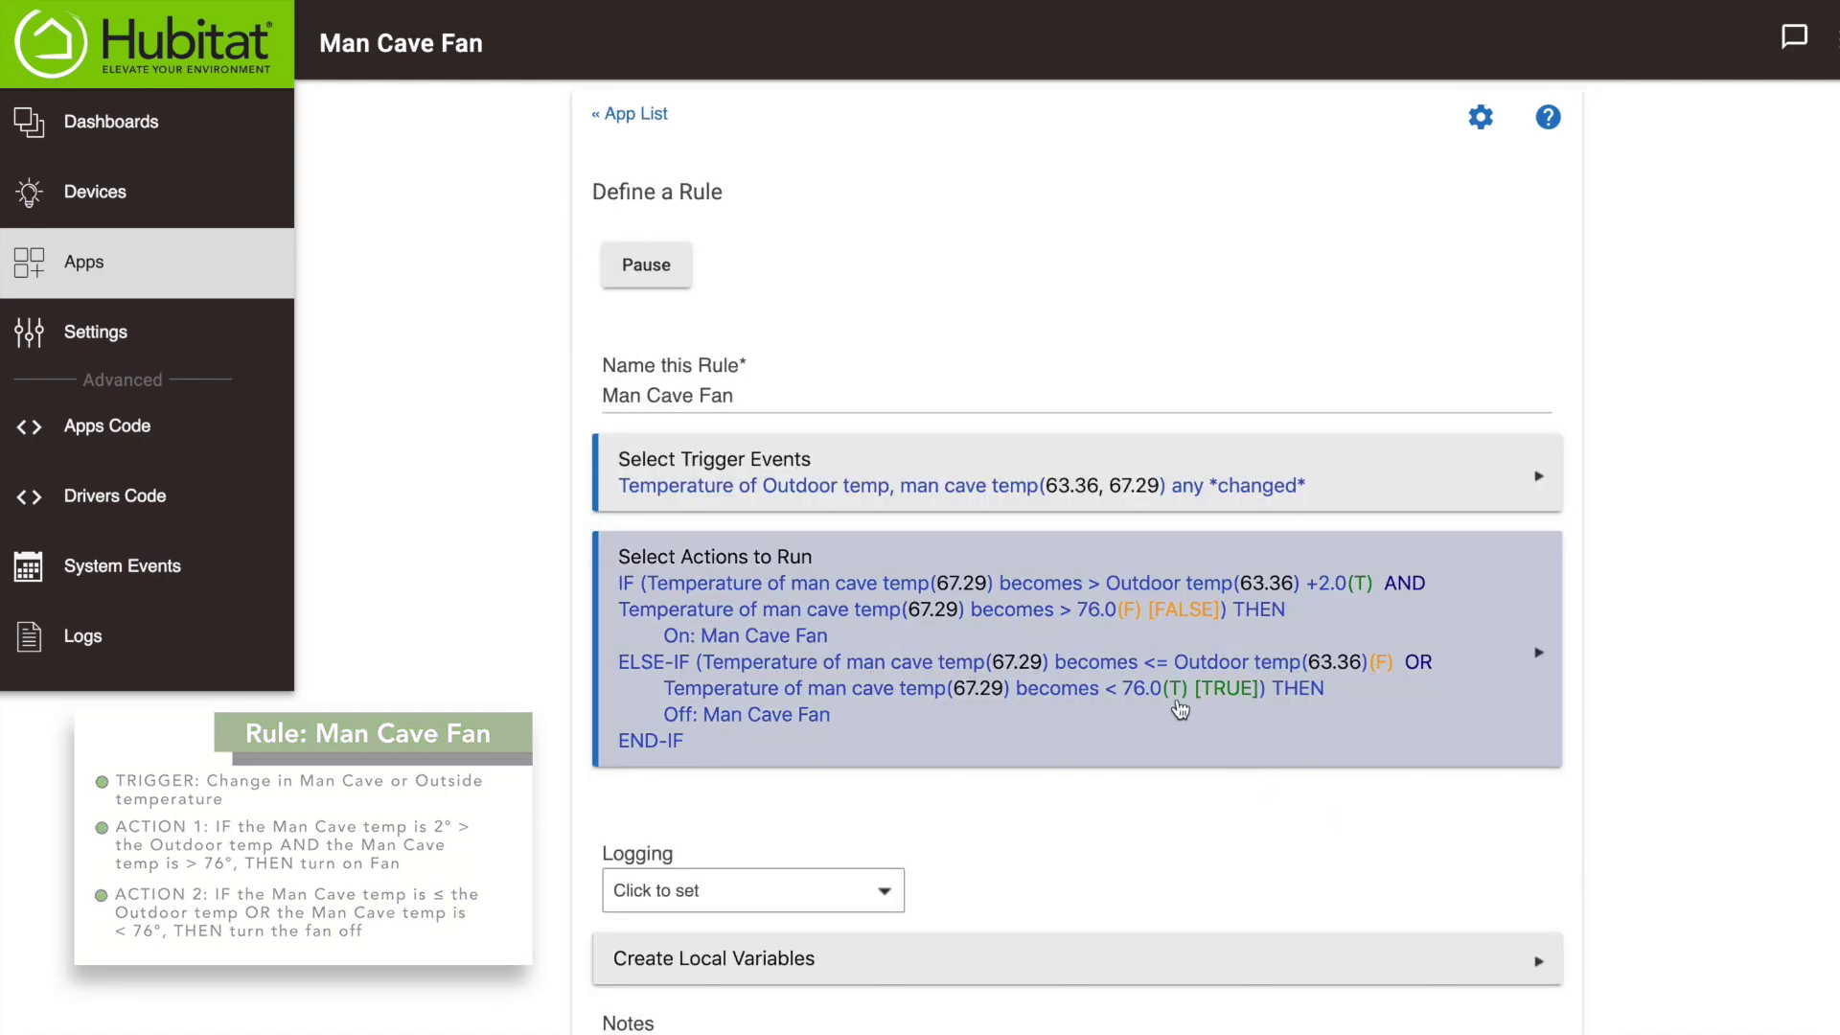
scroll(1180, 710, down, 3)
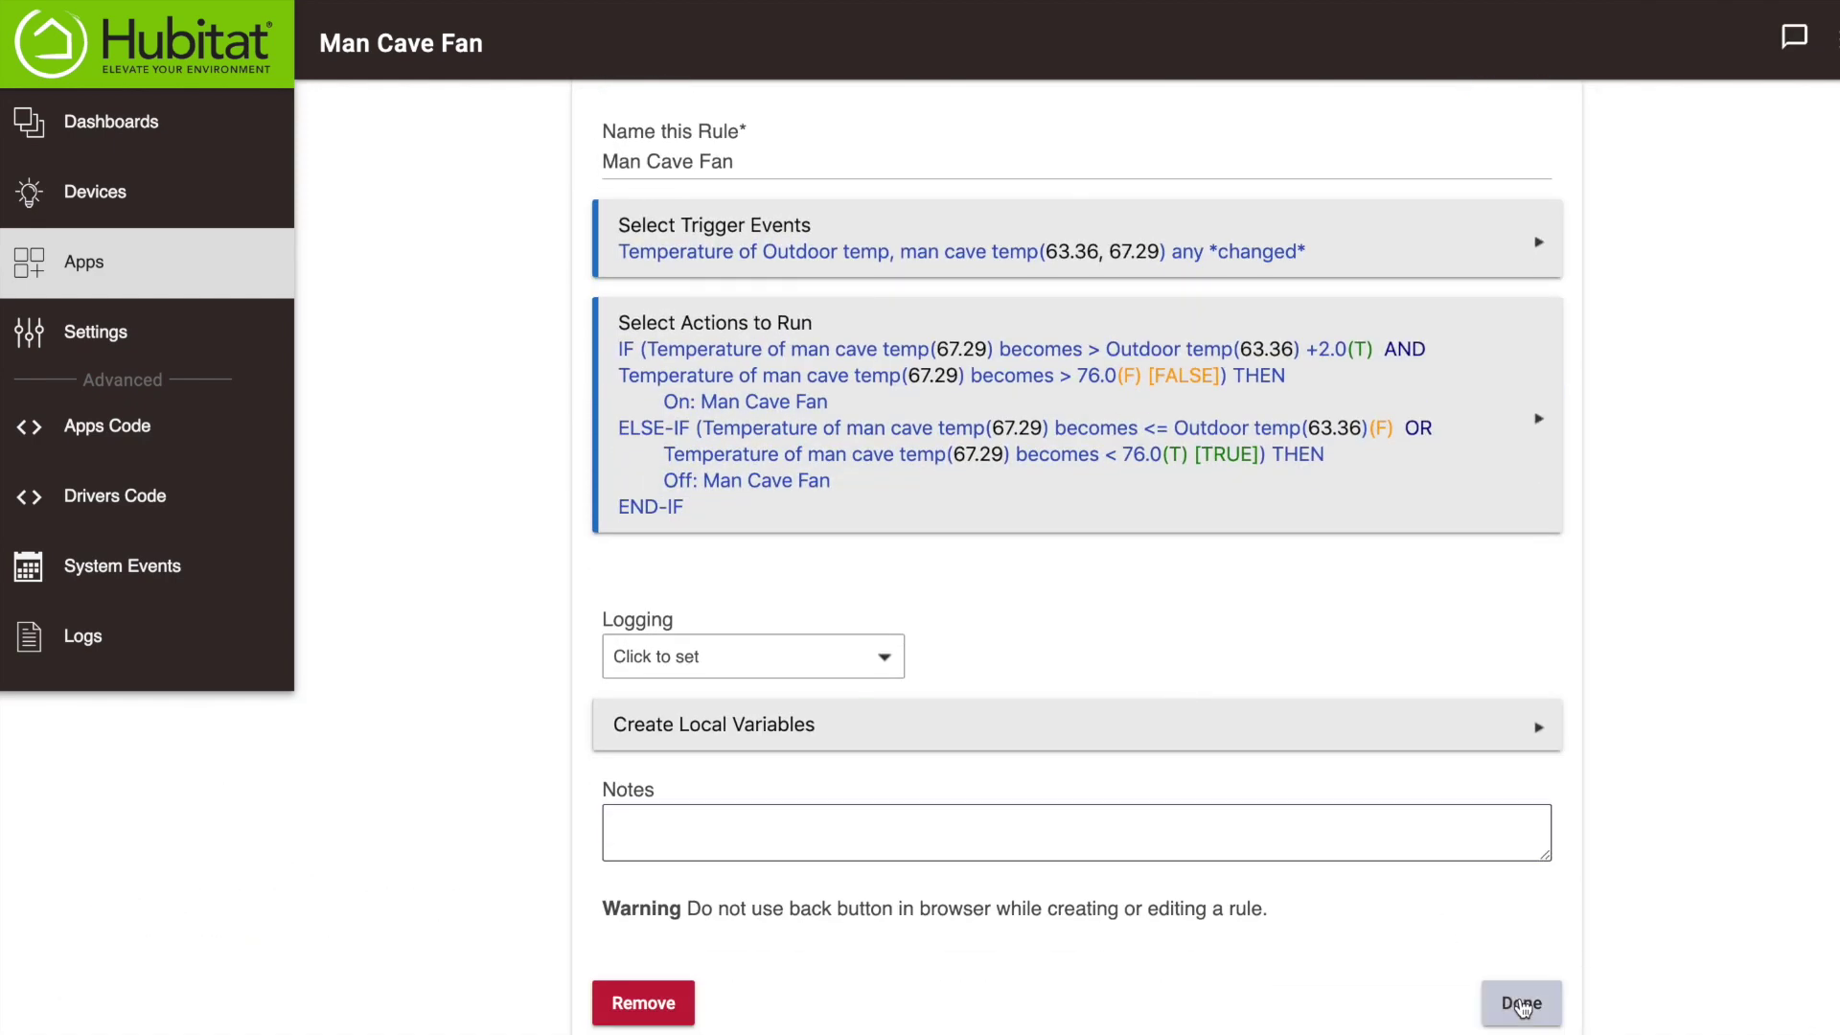
click(1523, 1004)
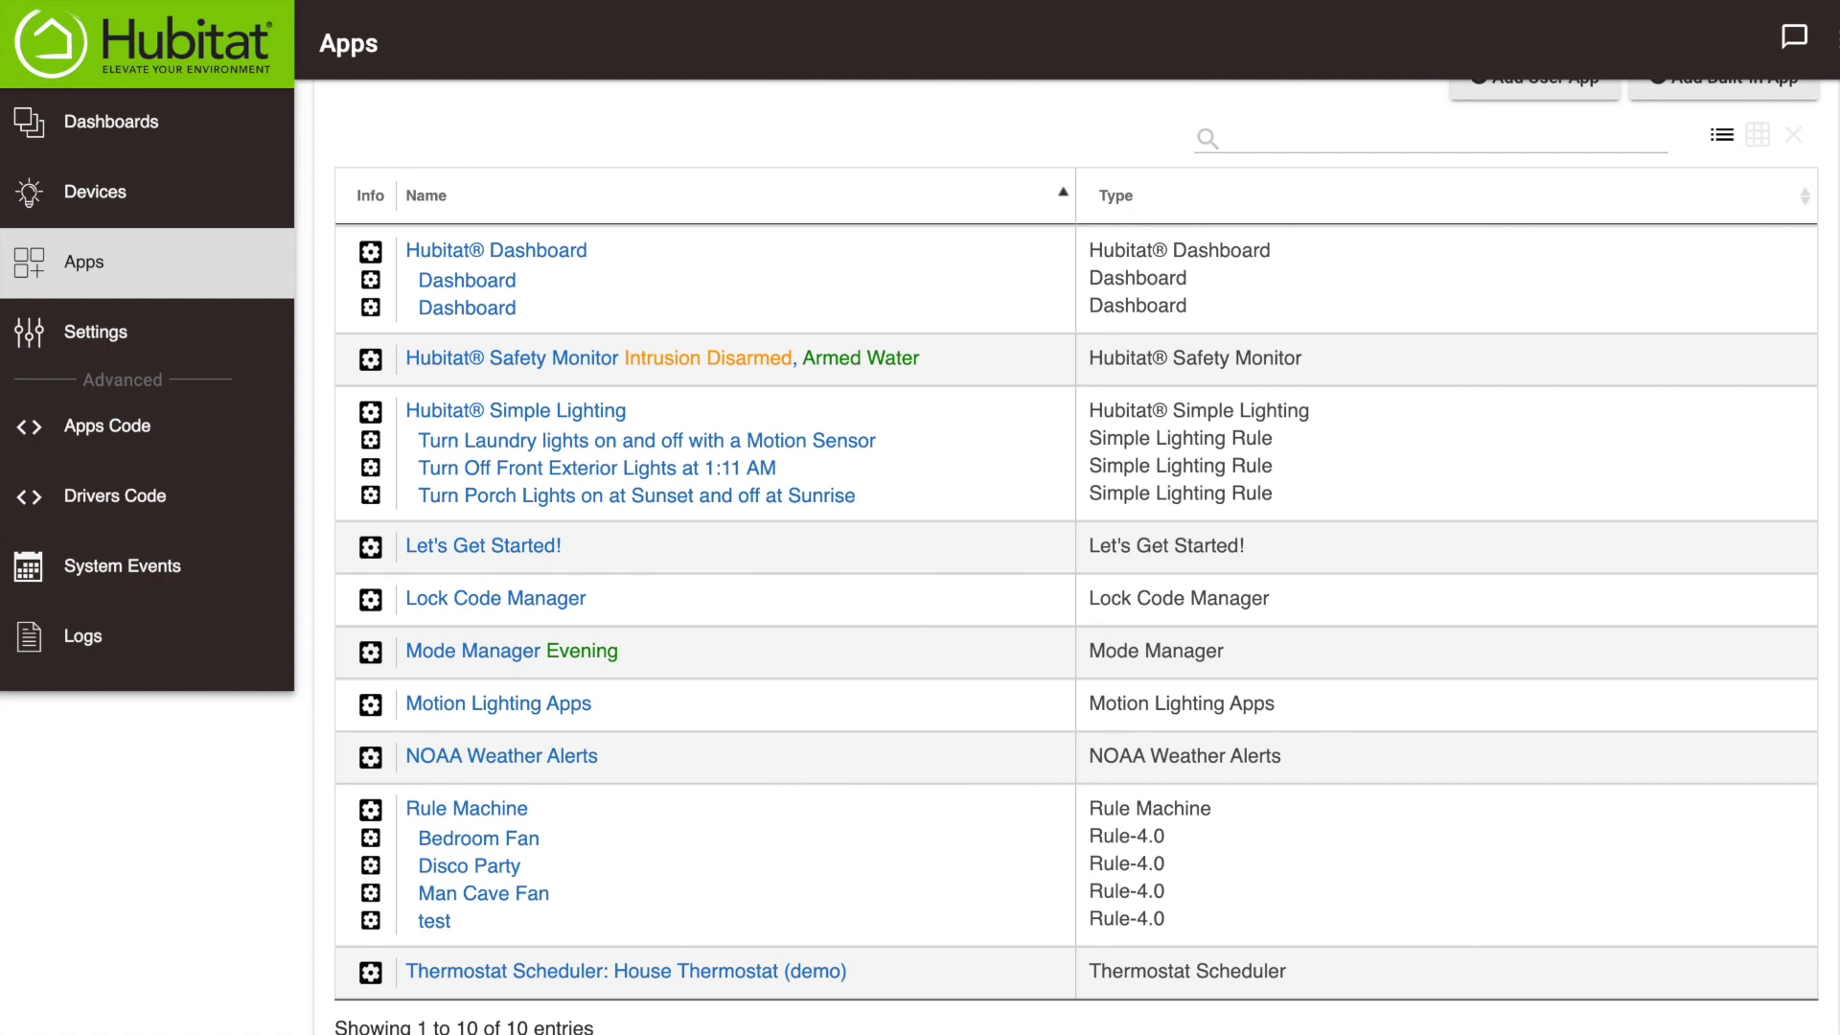
- Load community.hubitat.com and scroll through its categories page
key(Return)
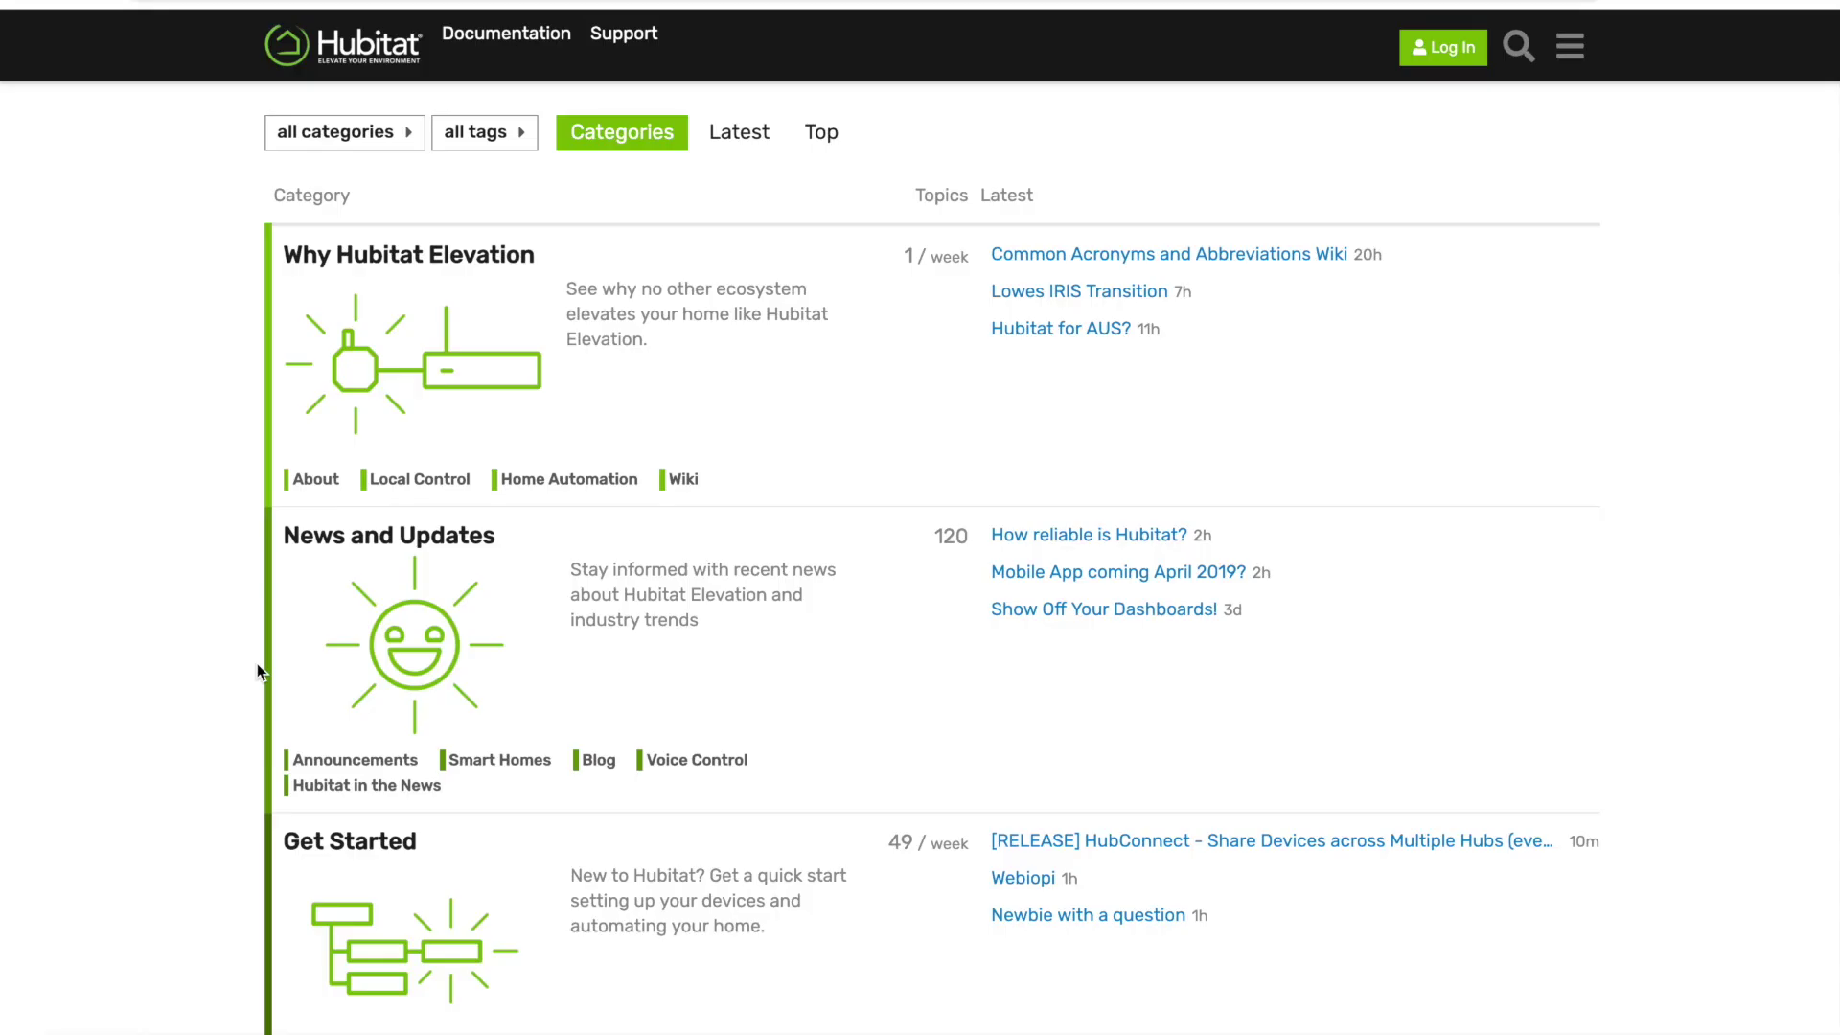
scroll(257, 671, down, 9)
scroll(257, 663, down, 2)
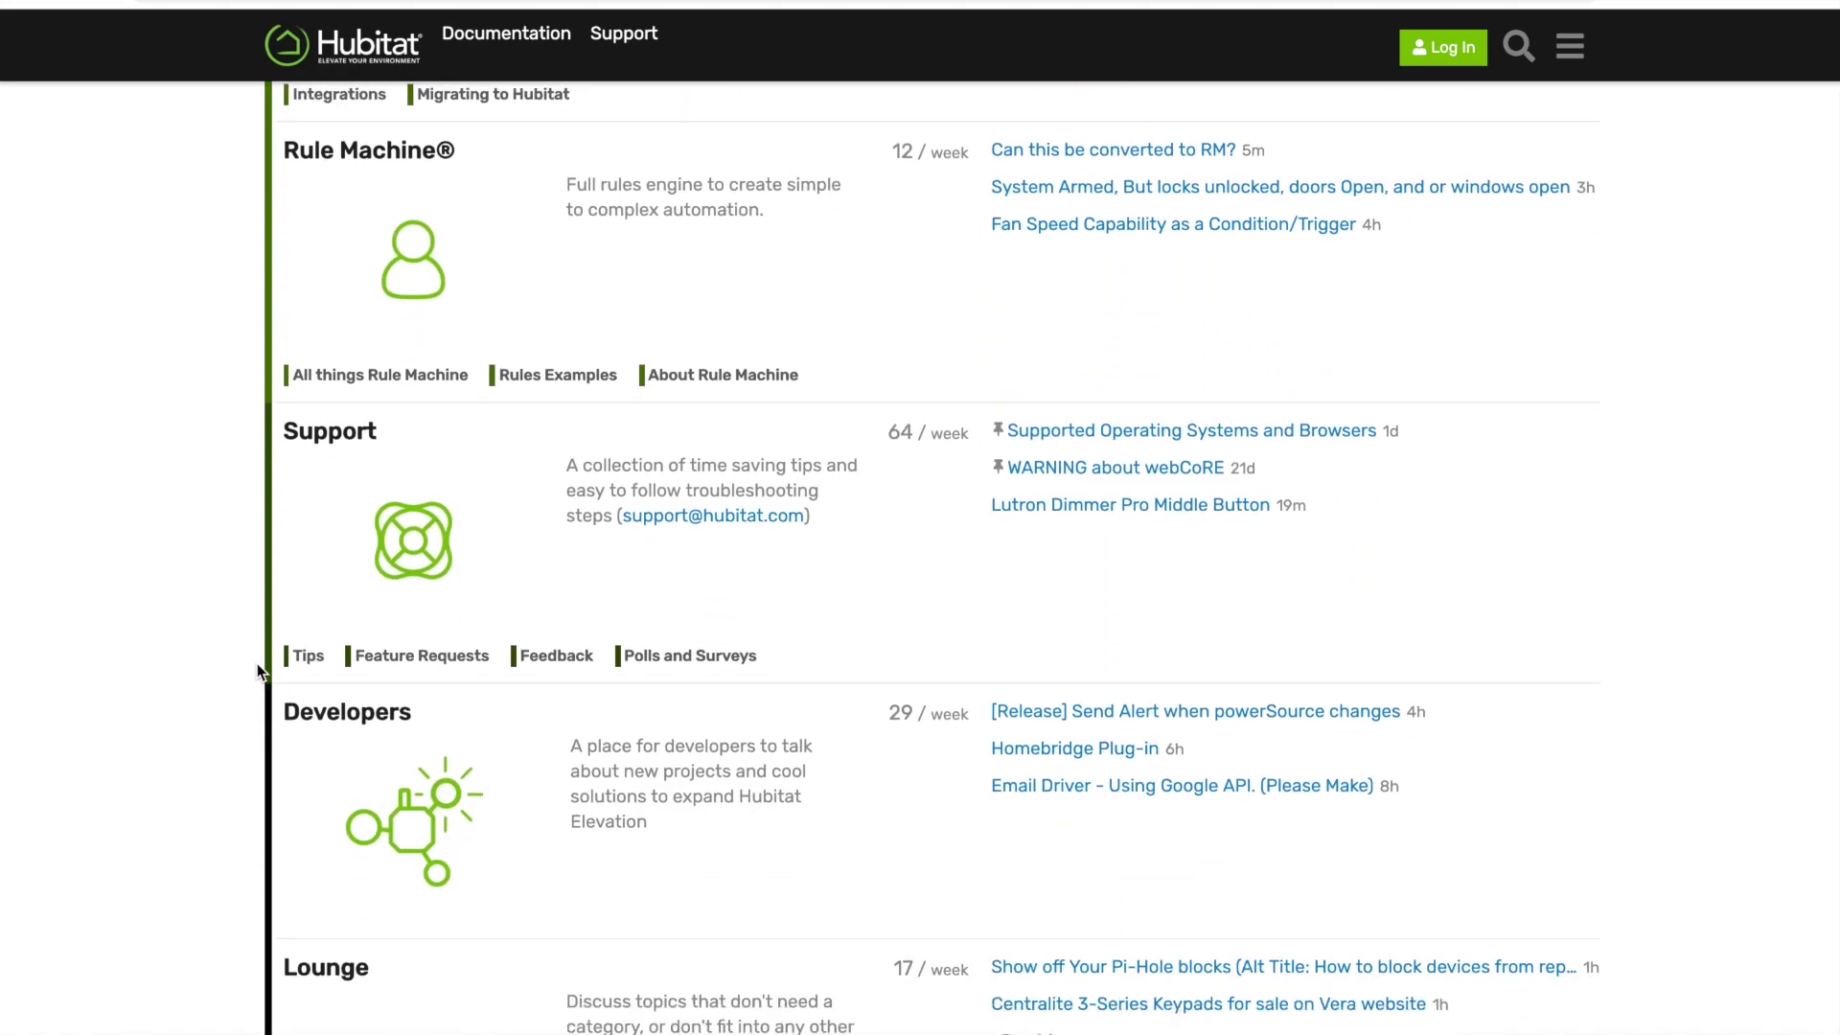